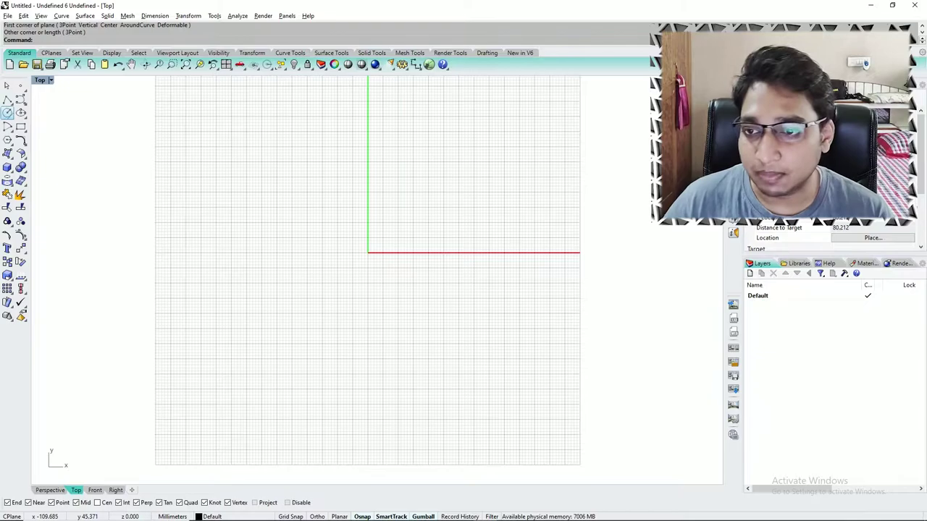
# Start a polyline at the origin 0,0 and draw its first side 18000 mm along the X axis.
pyautogui.click(7, 99)
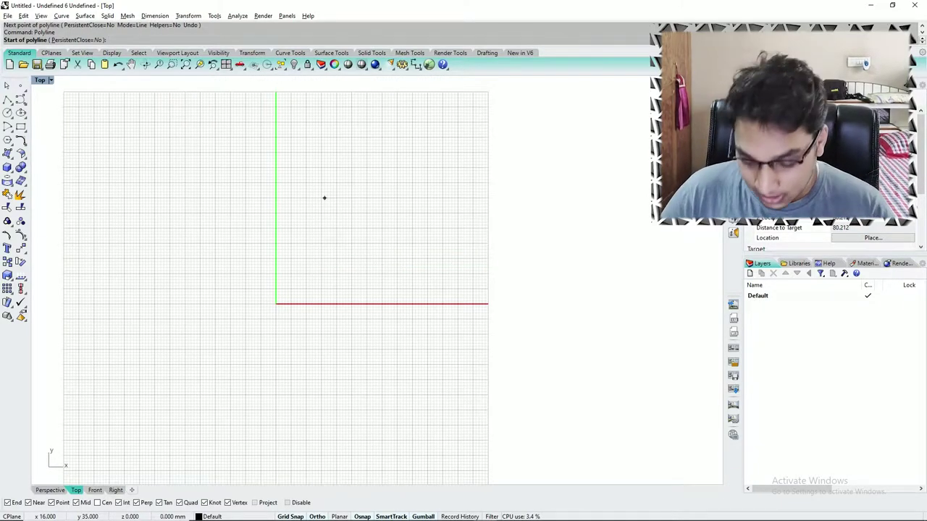
pyautogui.write('0,0')
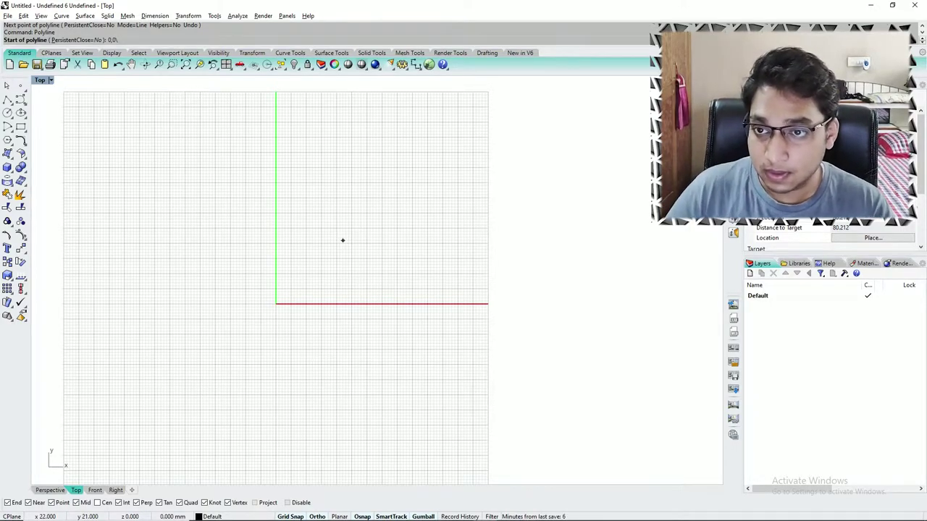
pyautogui.press('Return')
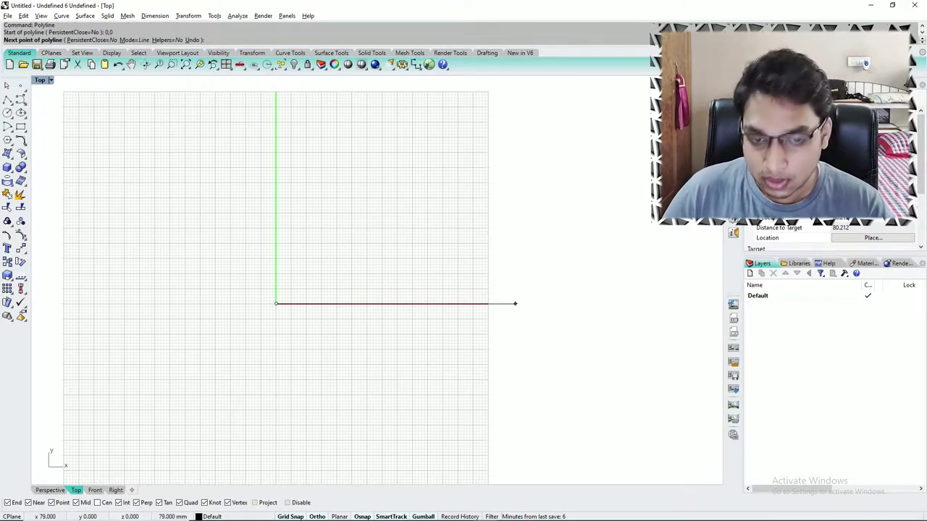
pyautogui.write('18000')
pyautogui.press('Return')
pyautogui.click(529, 303)
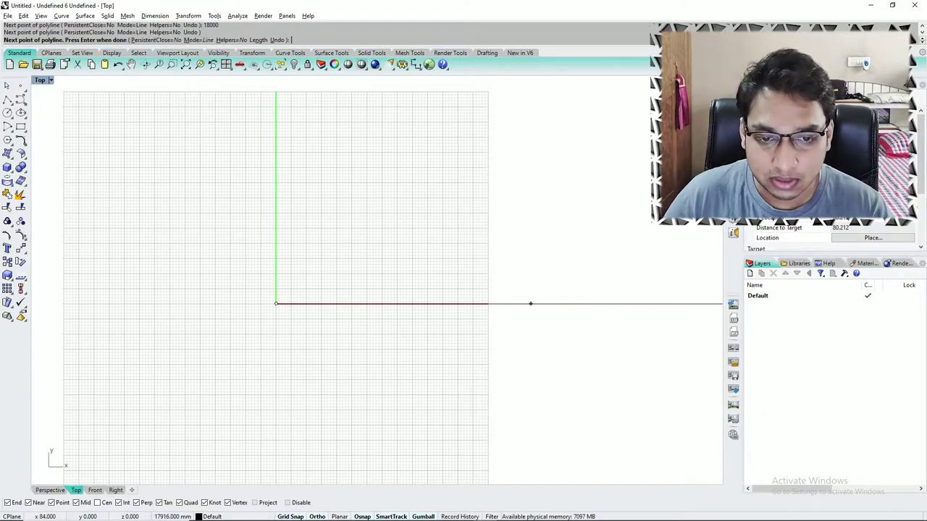
pyautogui.scroll(-10, 449, 226)
pyautogui.scroll(10, 443, 230)
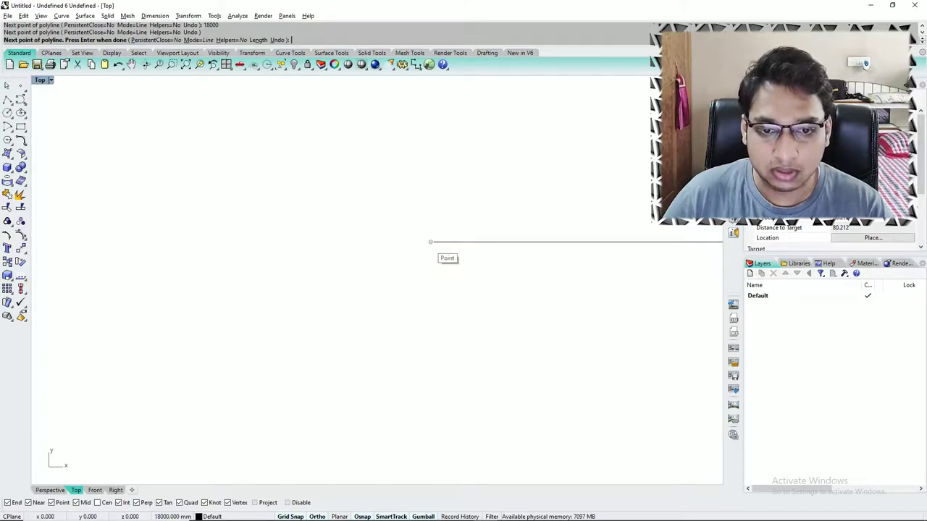
pyautogui.scroll(5, 444, 226)
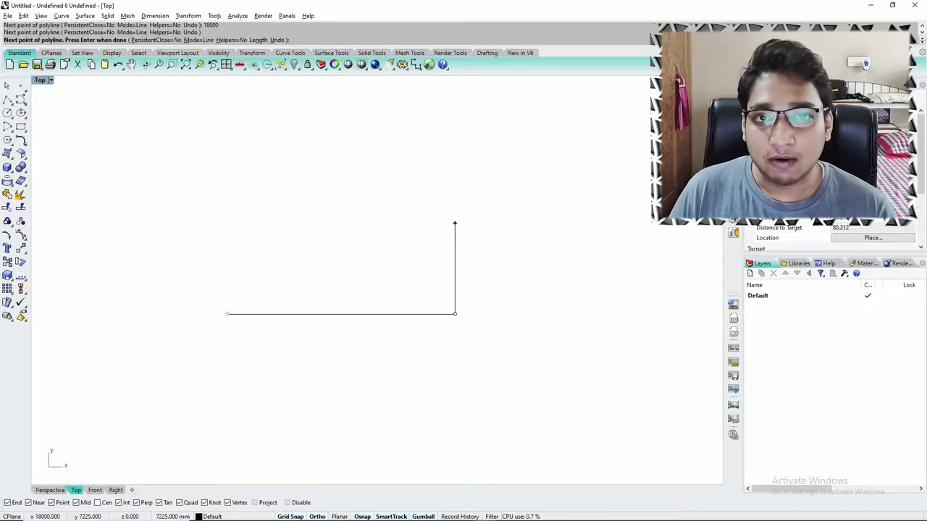
# Add the 4500 mm side in the Y direction and close the polyline into an 18000 by 4500 mm rectangle.
pyautogui.write('4500')
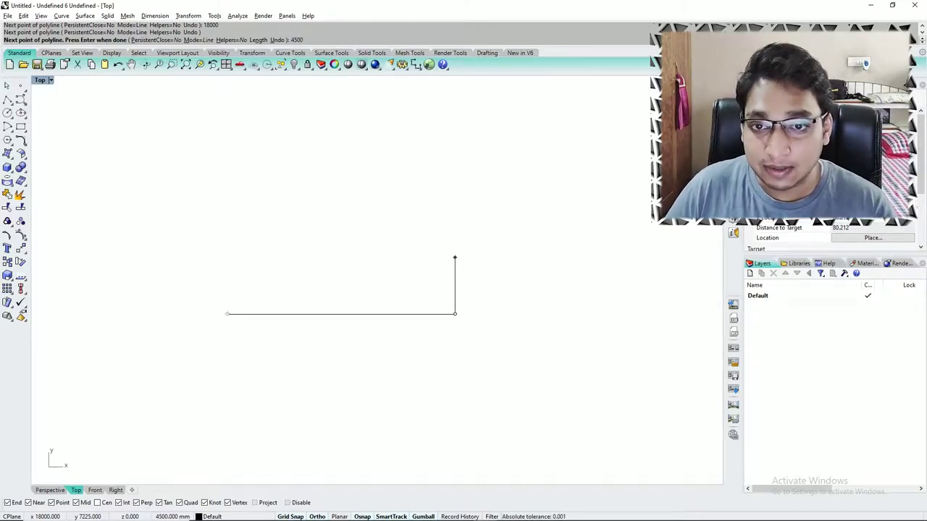
pyautogui.press('Return')
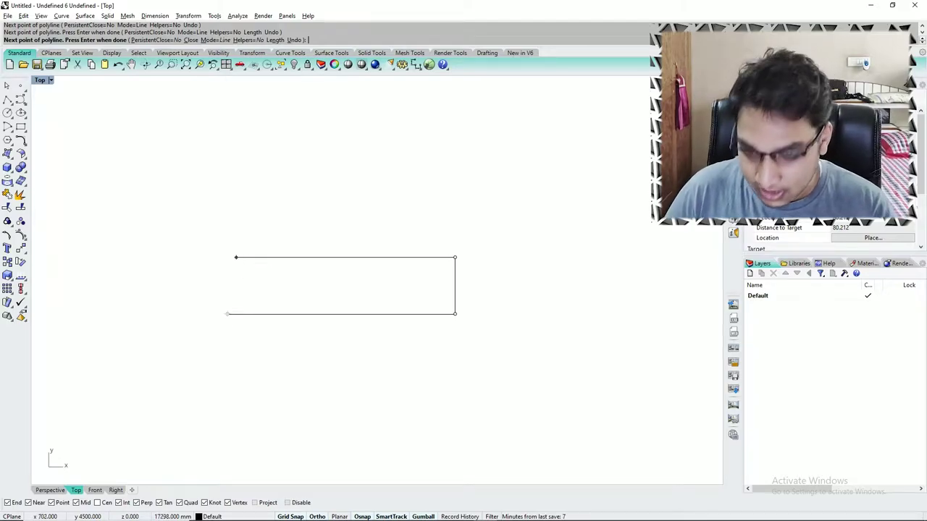
pyautogui.write('c')
pyautogui.press('Return')
pyautogui.scroll(1, 301, 278)
pyautogui.scroll(1, 294, 277)
pyautogui.press('Escape')
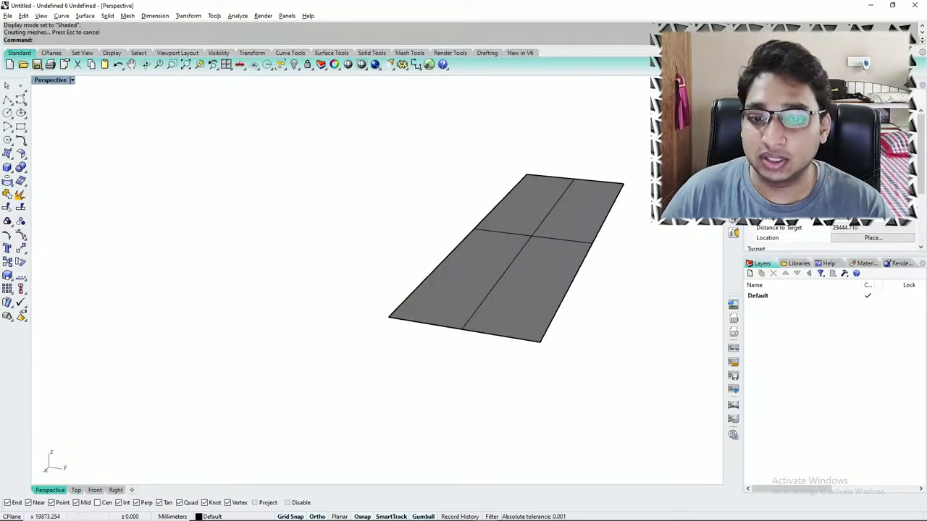
# Delete the boundary curve overlapping the rectangular surface, select the surface to check it, and clear the selection.
pyautogui.moveTo(449, 297)
pyautogui.mouseDown(button='right')
pyautogui.moveTo(384, 318)
pyautogui.moveTo(477, 289)
pyautogui.moveTo(387, 300)
pyautogui.mouseUp(button='right')
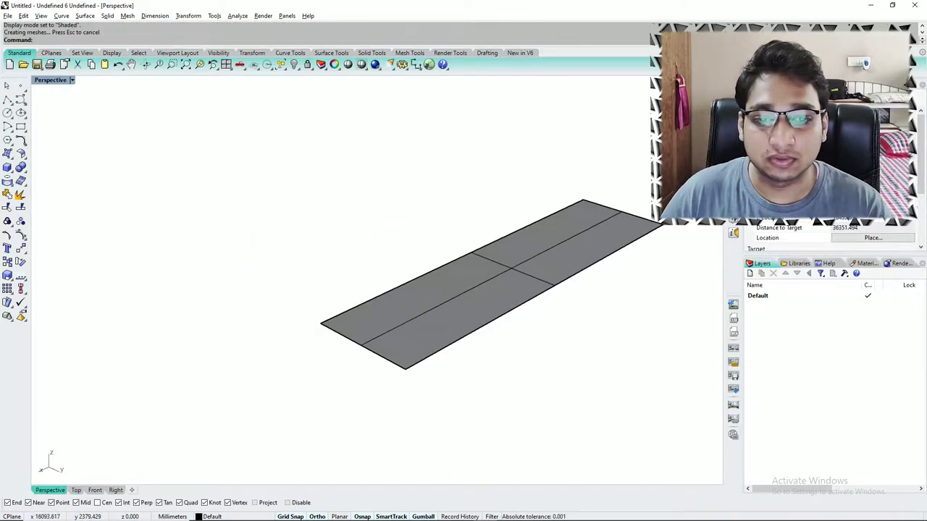
pyautogui.click(390, 361)
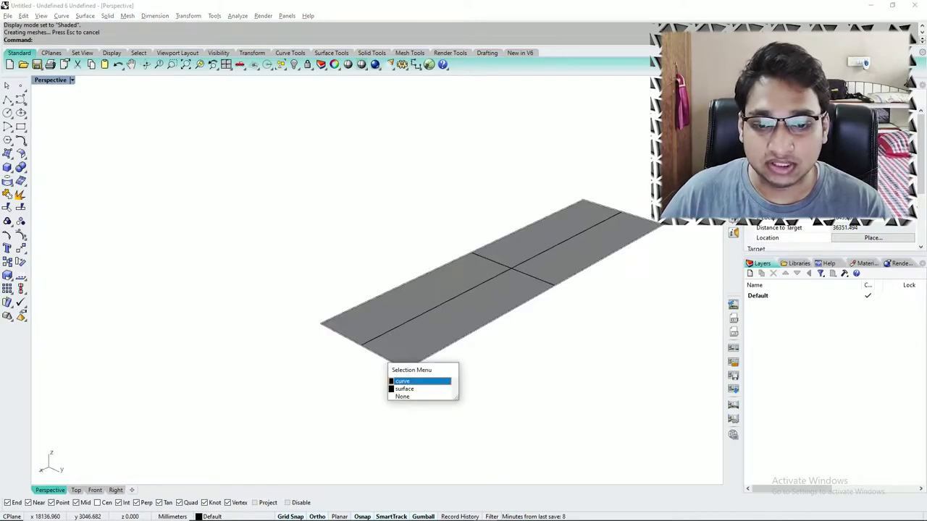
pyautogui.click(404, 389)
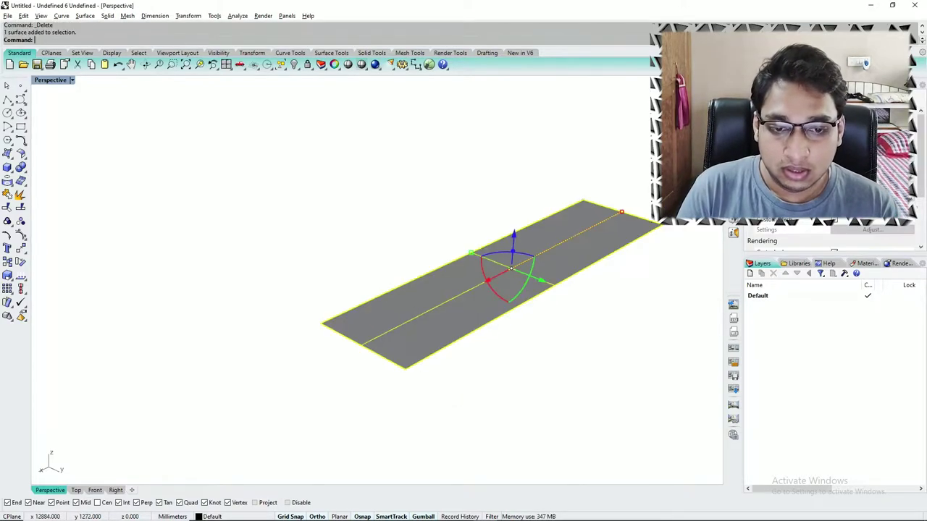
pyautogui.click(293, 344)
pyautogui.click(348, 326)
pyautogui.scroll(-4, 279, 280)
pyautogui.moveTo(294, 343); pyautogui.dragTo(330, 365, button='right')
pyautogui.press('Escape')
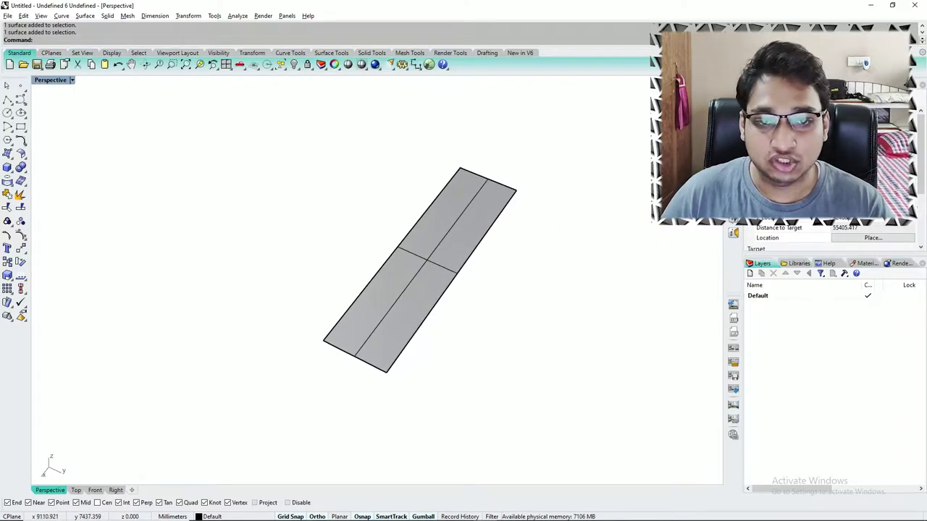
# Launch Grasshopper and tile the two windows side by side, with Grasshopper on the left half and Rhino on the right half.
pyautogui.write('Grasshopper')
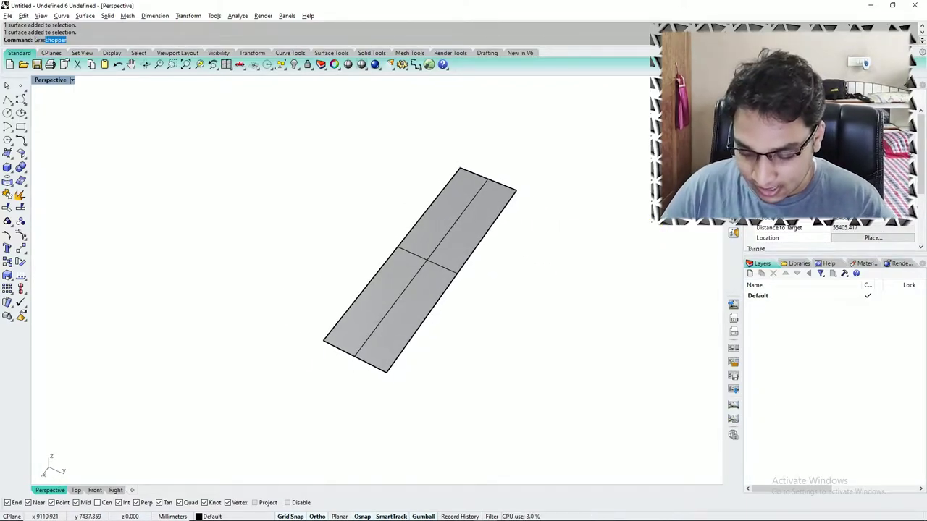
pyautogui.press('Return')
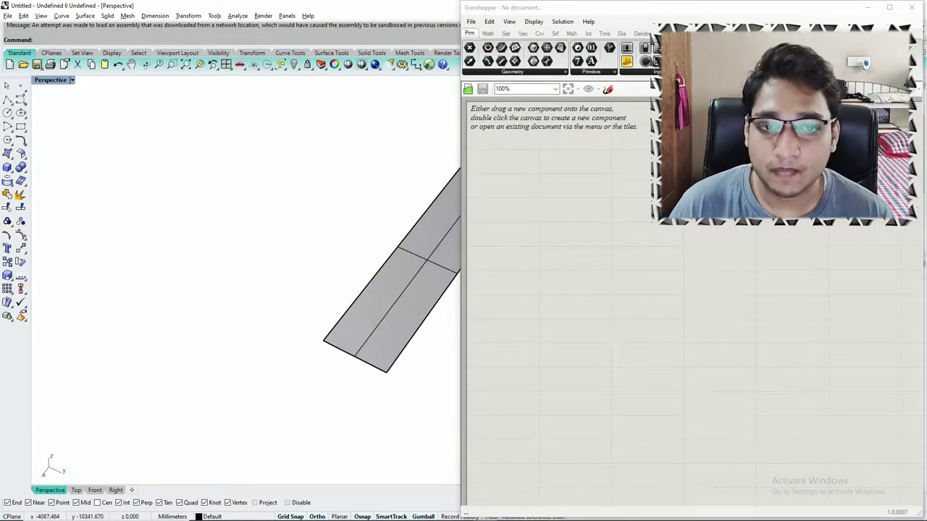
pyautogui.press('super+Left')
pyautogui.press('Escape')
pyautogui.scroll(-8, 600, 250)
pyautogui.scroll(4, 595, 241)
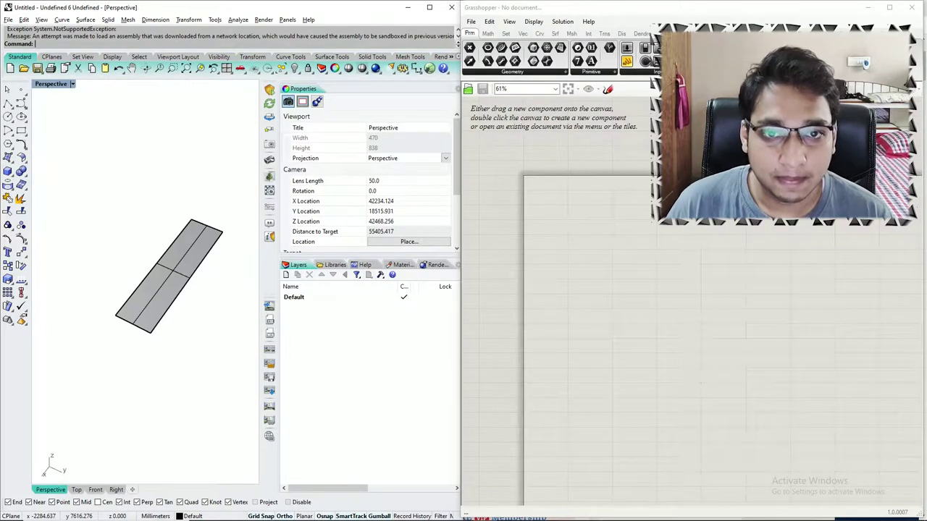
pyautogui.scroll(-1, 492, 232)
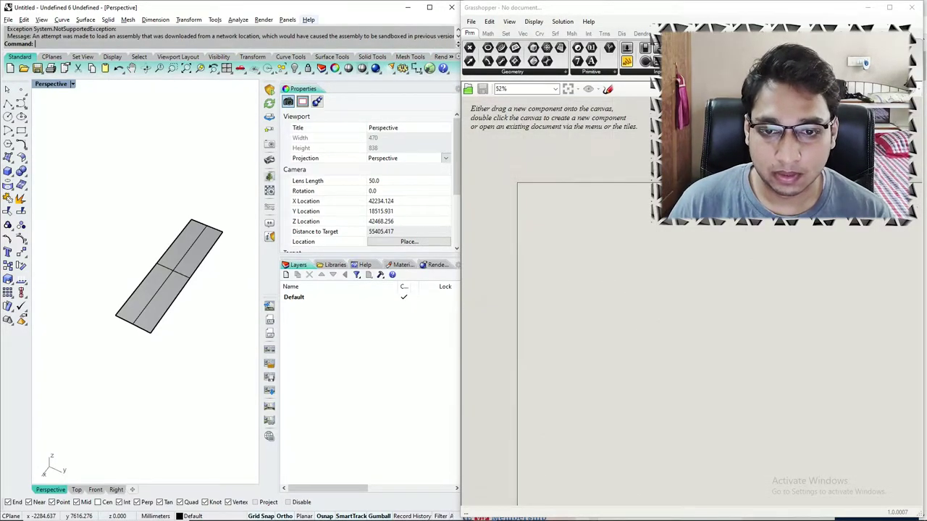
pyautogui.press('super+Right')
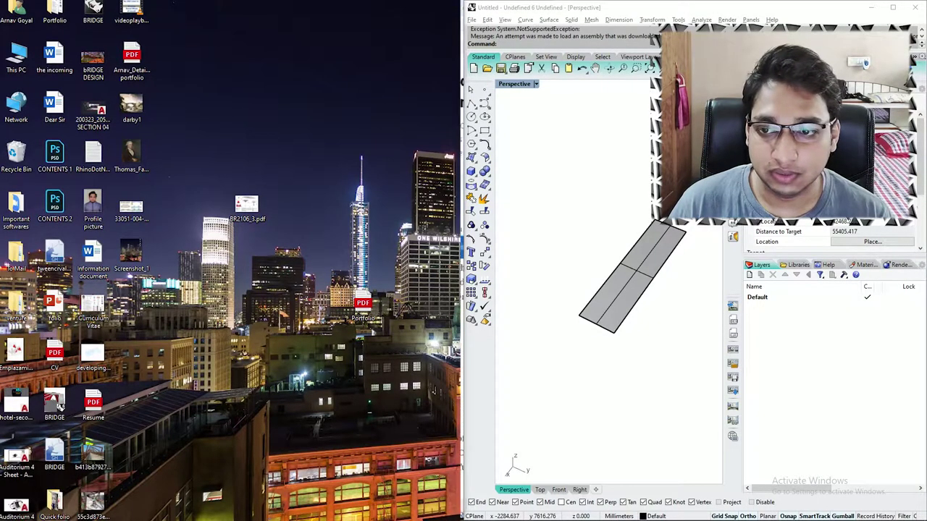
pyautogui.click(238, 237)
pyautogui.scroll(-7, 238, 237)
pyautogui.moveTo(290, 217); pyautogui.dragTo(217, 180, button='right')
pyautogui.scroll(-1, 217, 145)
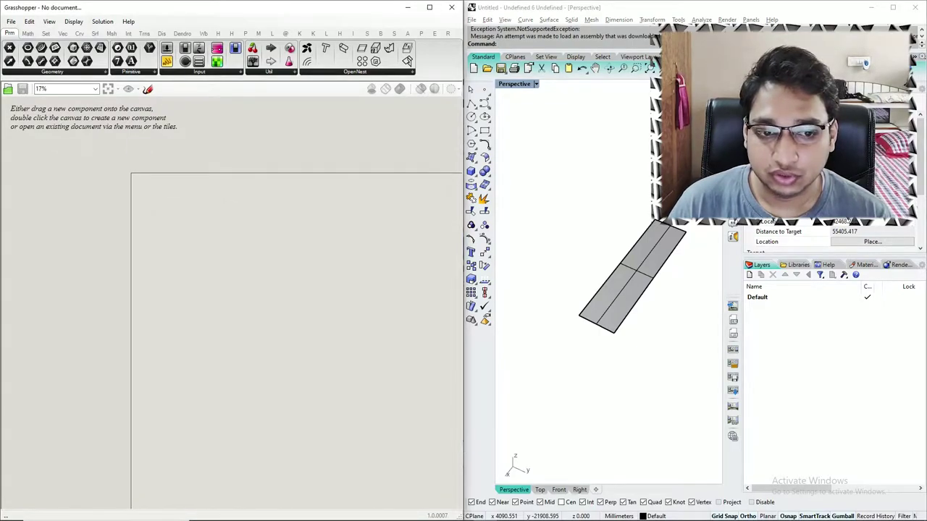
pyautogui.moveTo(289, 217); pyautogui.dragTo(289, 207, button='right')
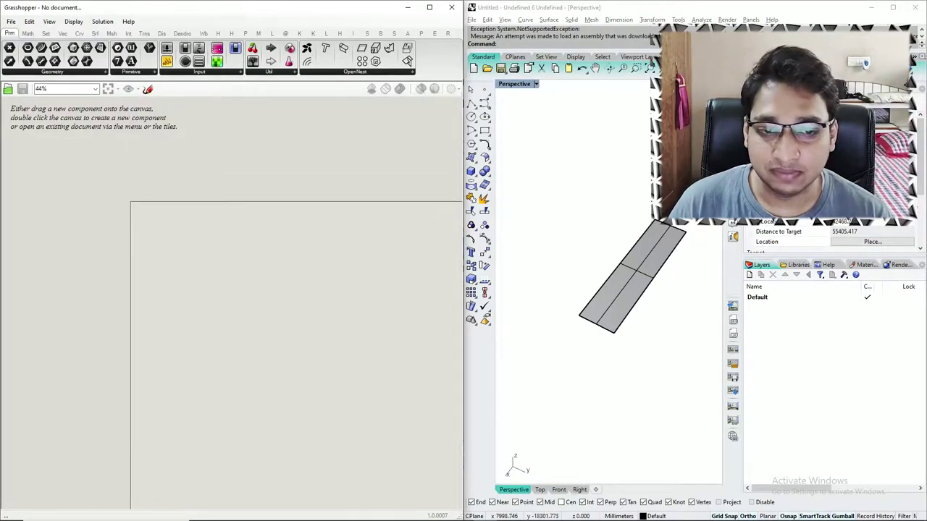
pyautogui.click(605, 202)
pyautogui.scroll(-4, 607, 203)
pyautogui.moveTo(607, 203); pyautogui.dragTo(590, 163, button='right')
pyautogui.moveTo(585, 235); pyautogui.dragTo(589, 250, button='right')
pyautogui.scroll(15, 589, 250)
pyautogui.scroll(-7, 590, 250)
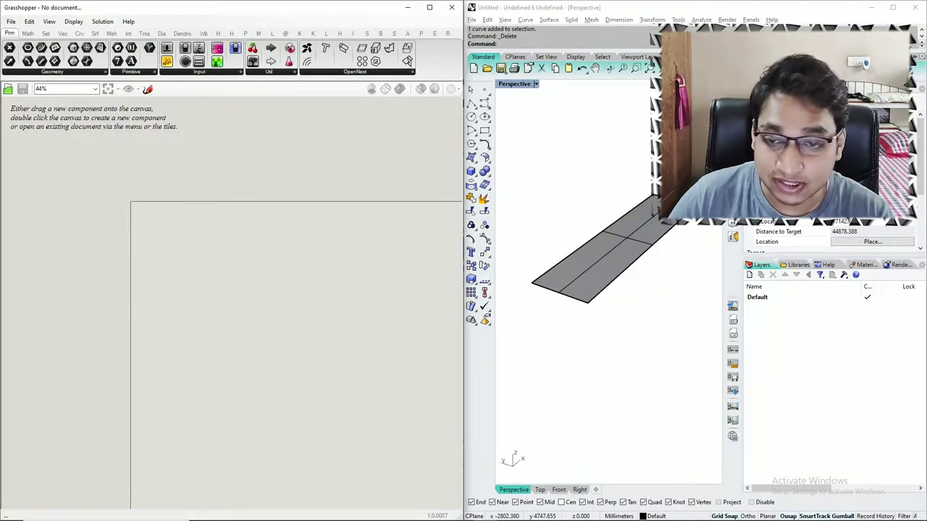
# Add a Rectangle component to the empty Grasshopper canvas.
pyautogui.doubleClick(223, 258)
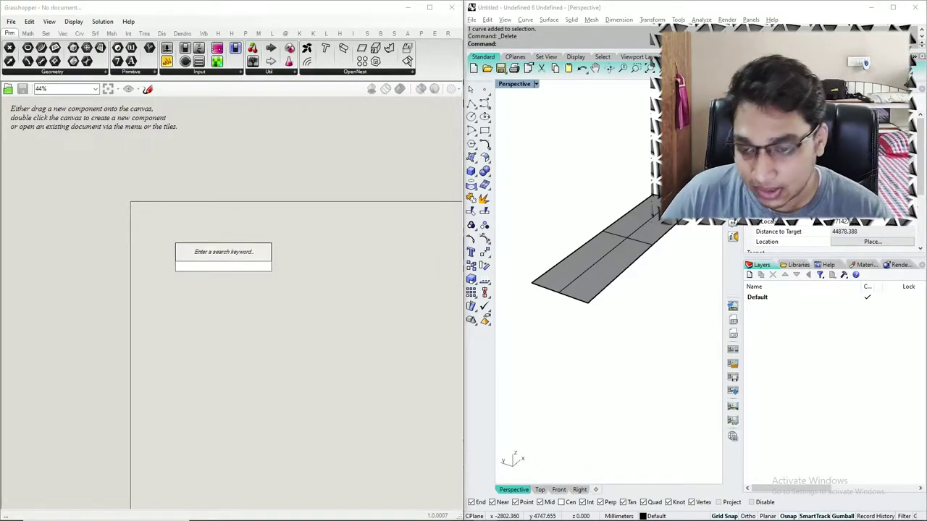
pyautogui.write('rectangl')
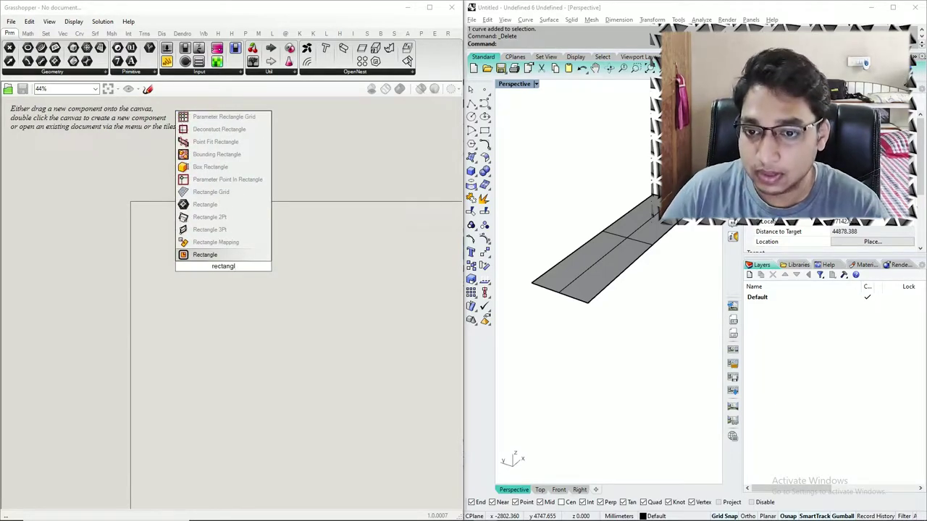
pyautogui.press('Return')
pyautogui.scroll(5, 221, 265)
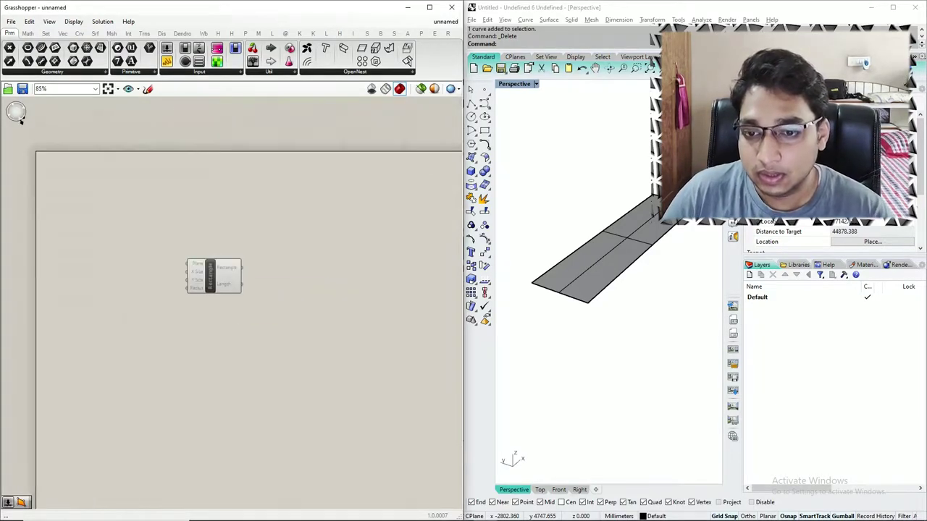
pyautogui.moveTo(206, 242); pyautogui.dragTo(218, 248)
pyautogui.scroll(-2, 354, 333)
pyautogui.scroll(2, 146, 253)
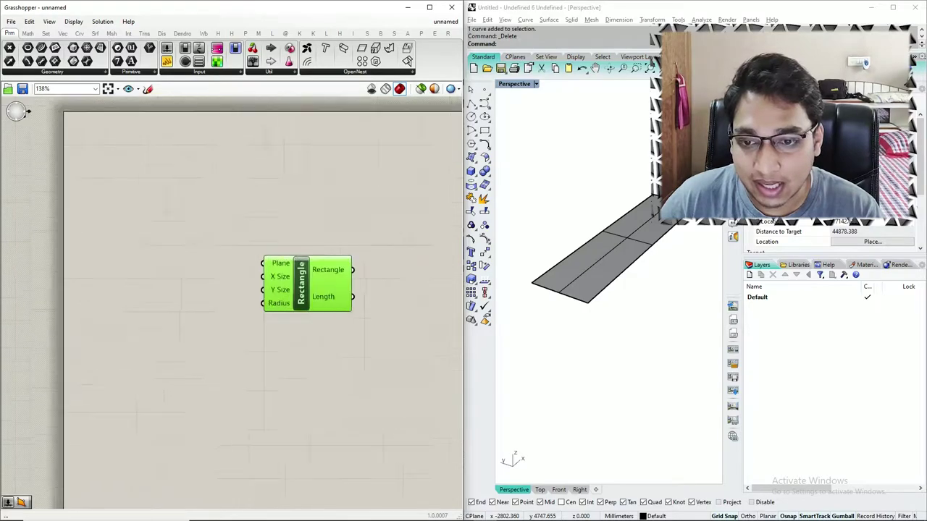
# Add a YZ Plane component, connect it to the Rectangle's Plane input, and place it above and before the Rectangle component.
pyautogui.doubleClick(146, 252)
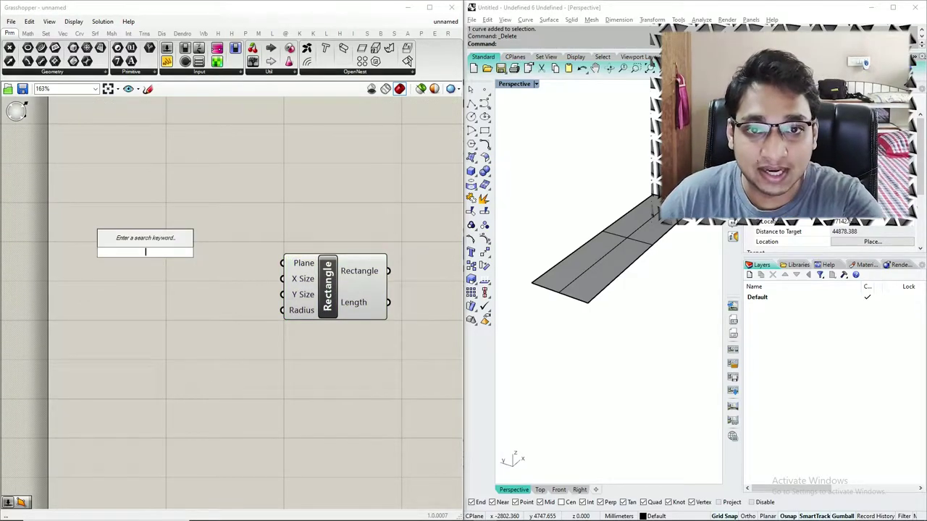
pyautogui.write('yz')
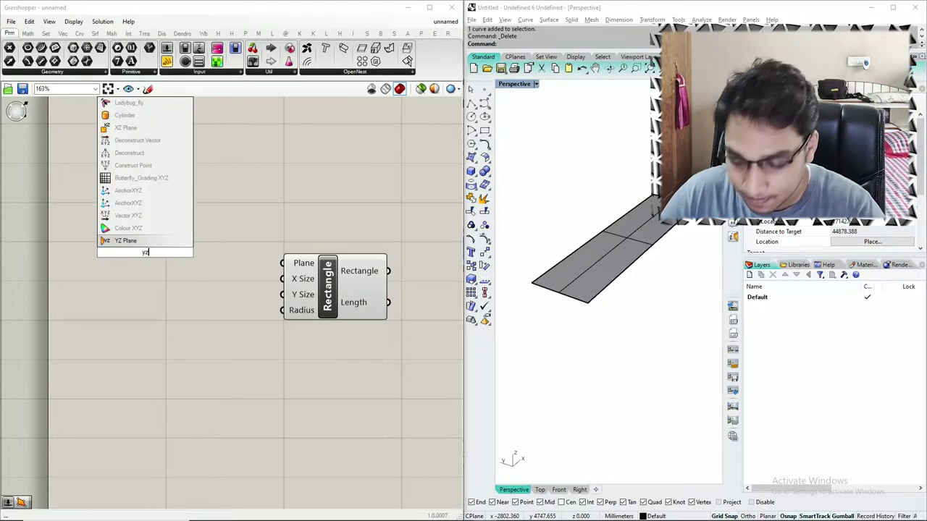
pyautogui.press('Return')
pyautogui.moveTo(155, 261); pyautogui.dragTo(282, 263)
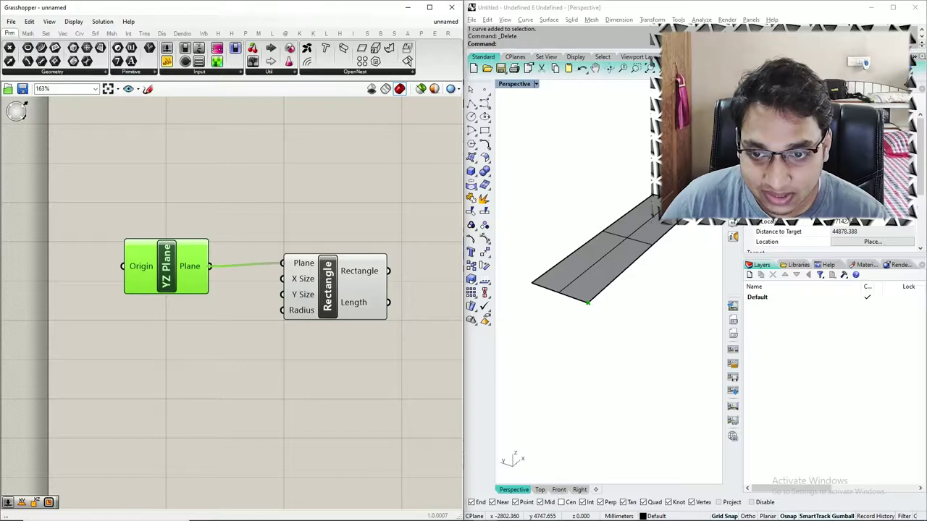
pyautogui.scroll(3, 571, 217)
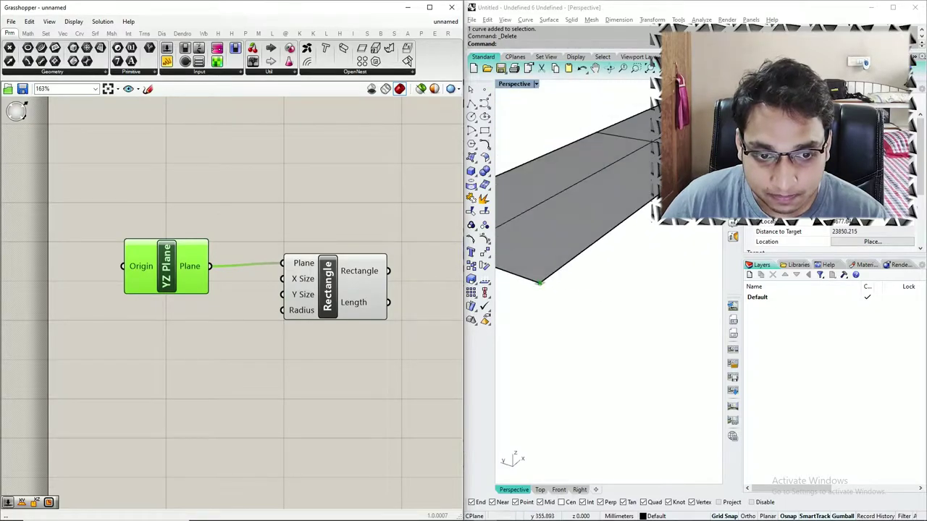
pyautogui.scroll(3, 609, 280)
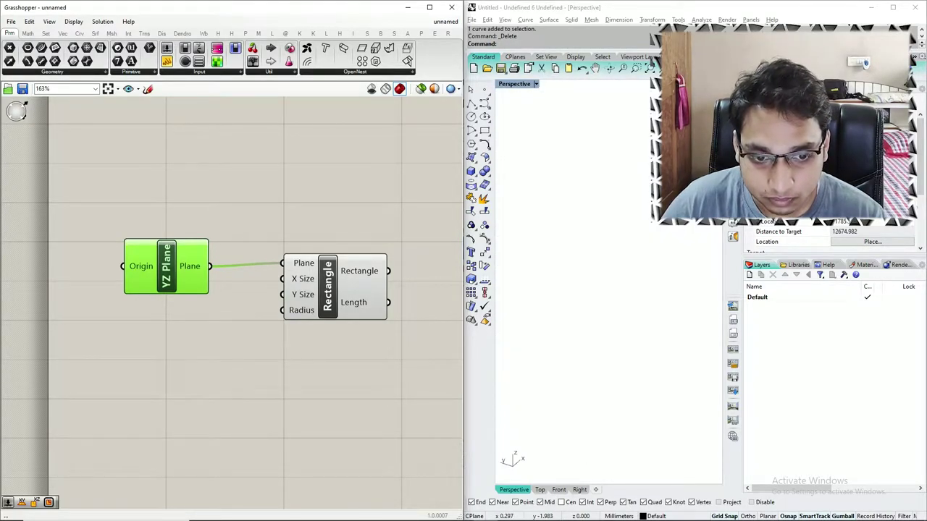
pyautogui.scroll(-5, 608, 304)
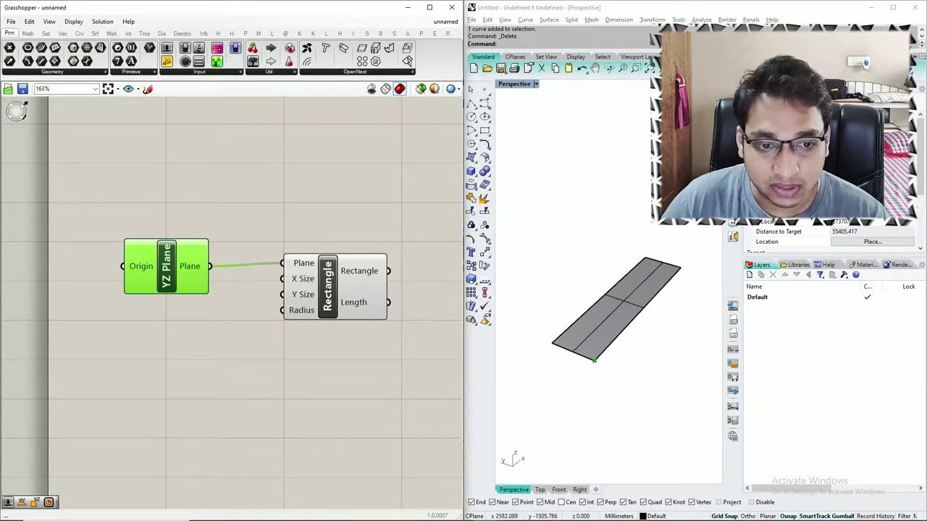
pyautogui.scroll(-2, 156, 291)
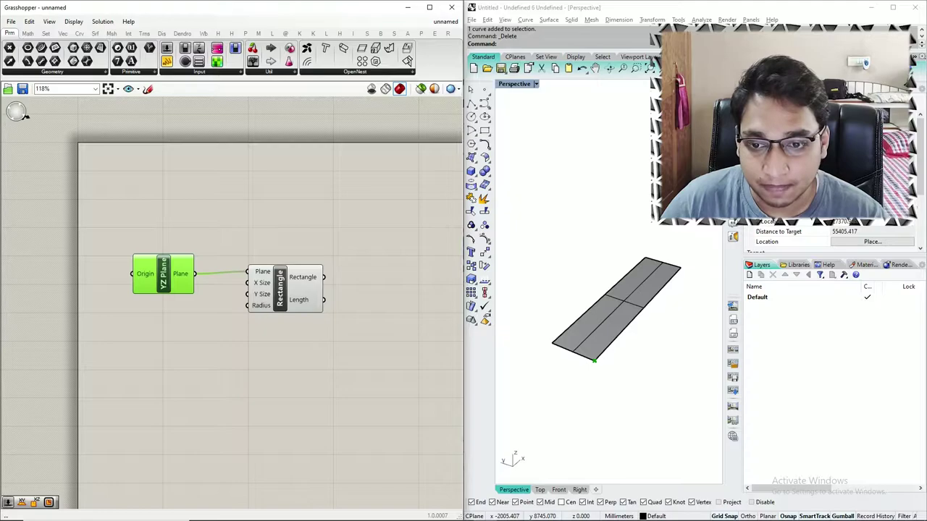
pyautogui.moveTo(163, 274); pyautogui.dragTo(178, 235)
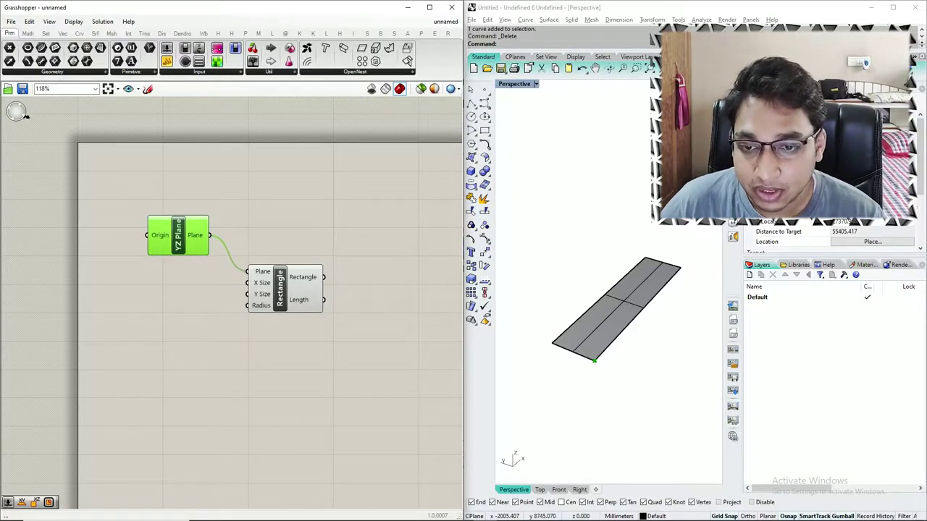
# Add a panel containing 6000 and connect it to the Rectangle's X Size and Y Size inputs.
pyautogui.doubleClick(159, 296)
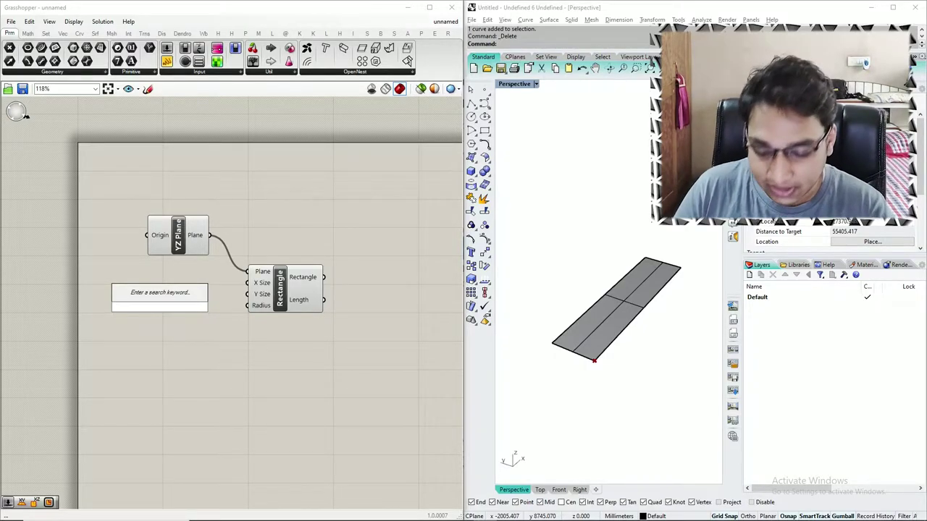
pyautogui.write('//6000')
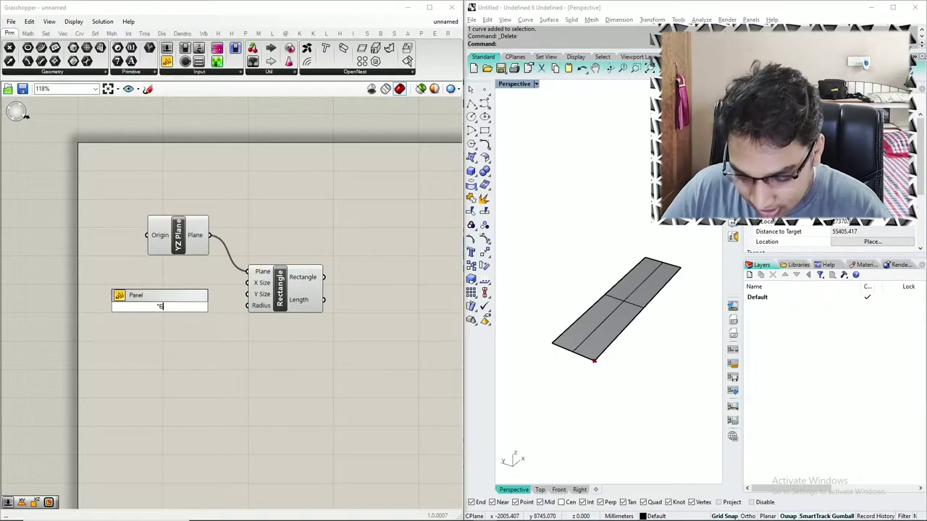
pyautogui.press('Return')
pyautogui.moveTo(159, 301); pyautogui.dragTo(247, 283)
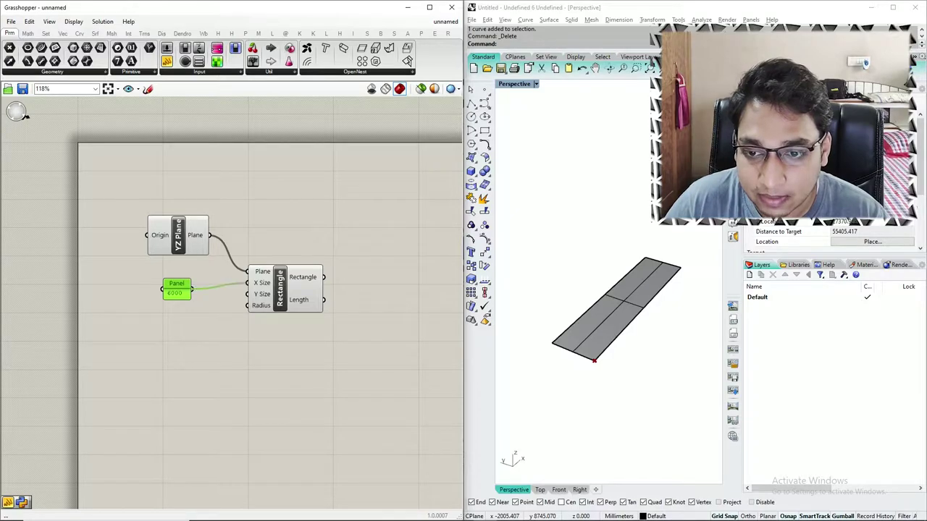
pyautogui.click(288, 355)
pyautogui.click(281, 289)
pyautogui.moveTo(588, 362); pyautogui.dragTo(609, 387, button='right')
pyautogui.scroll(3, 181, 295)
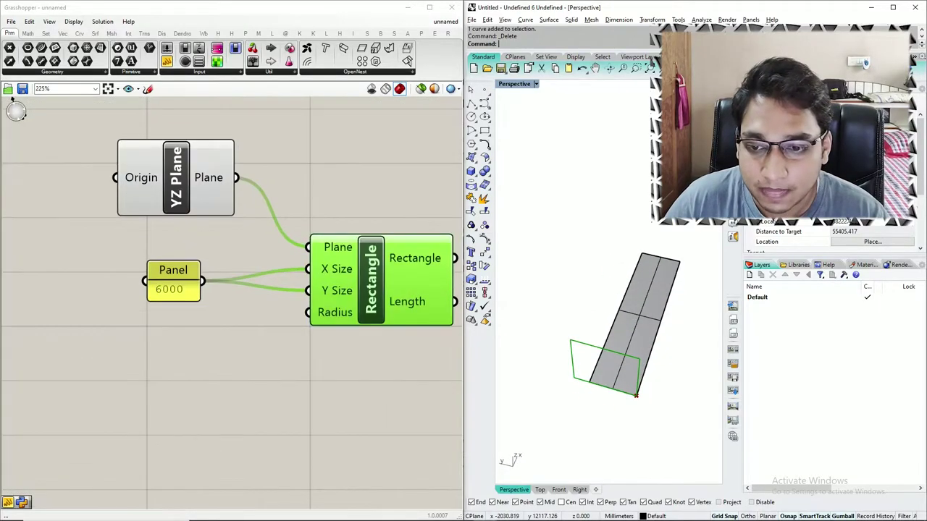
# Set the size panel's value to 4500 and check the rectangle against the end of the base surface.
pyautogui.doubleClick(177, 286)
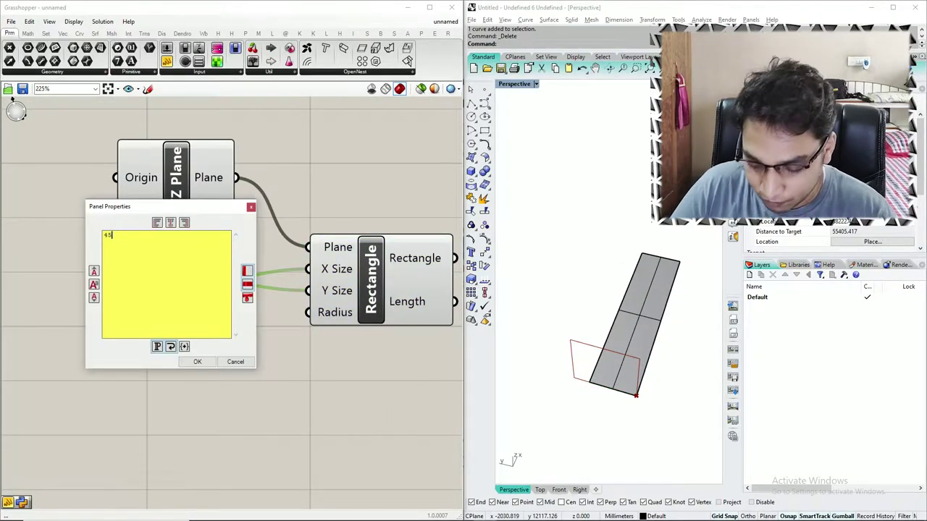
pyautogui.click(197, 362)
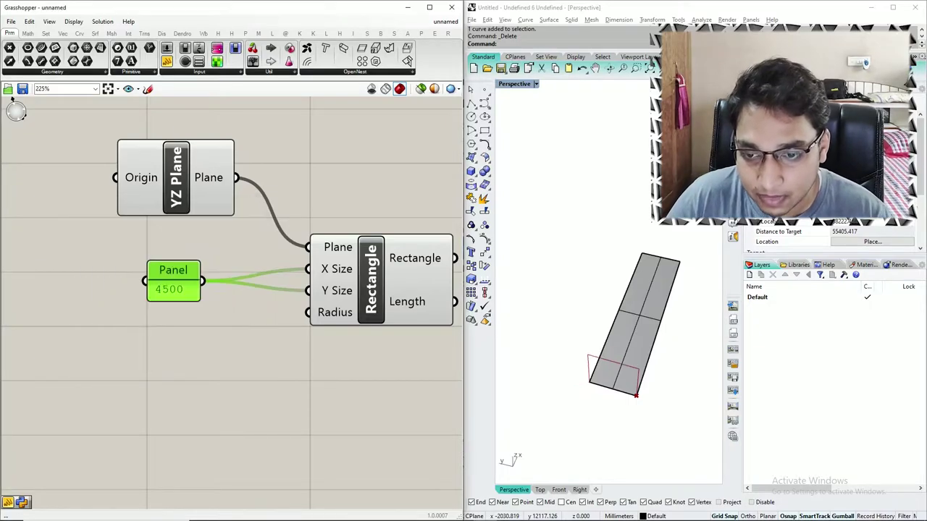
pyautogui.scroll(-2, 201, 325)
pyautogui.moveTo(200, 324); pyautogui.dragTo(181, 301, button='right')
pyautogui.click(631, 333)
pyautogui.moveTo(632, 333); pyautogui.dragTo(589, 264, button='right')
pyautogui.press('Escape')
pyautogui.moveTo(572, 304); pyautogui.dragTo(598, 343, button='right')
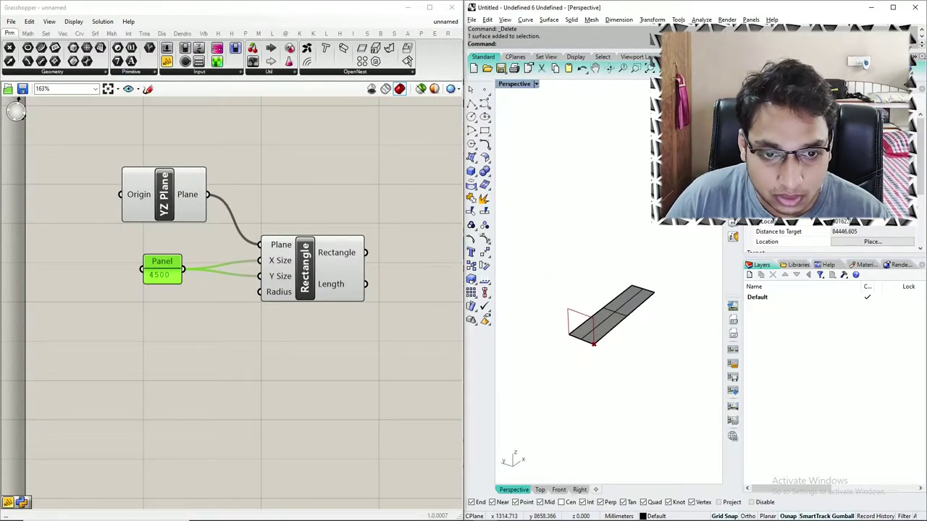
pyautogui.scroll(3, 312, 304)
pyautogui.moveTo(569, 375)
pyautogui.mouseDown(button='right')
pyautogui.moveTo(613, 316)
pyautogui.moveTo(559, 371)
pyautogui.mouseUp(button='right')
pyautogui.scroll(-2, 278, 360)
pyautogui.scroll(-3, 127, 312)
pyautogui.doubleClick(336, 322)
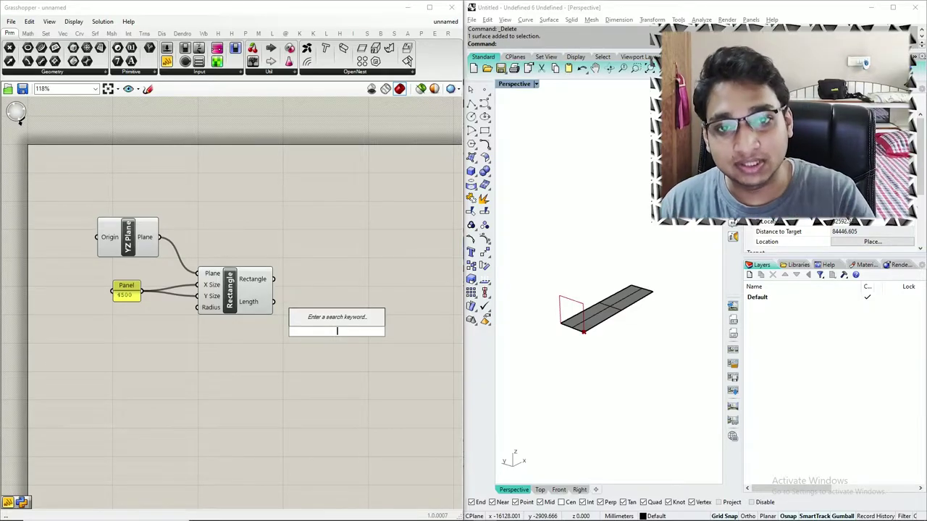
pyautogui.press('Escape')
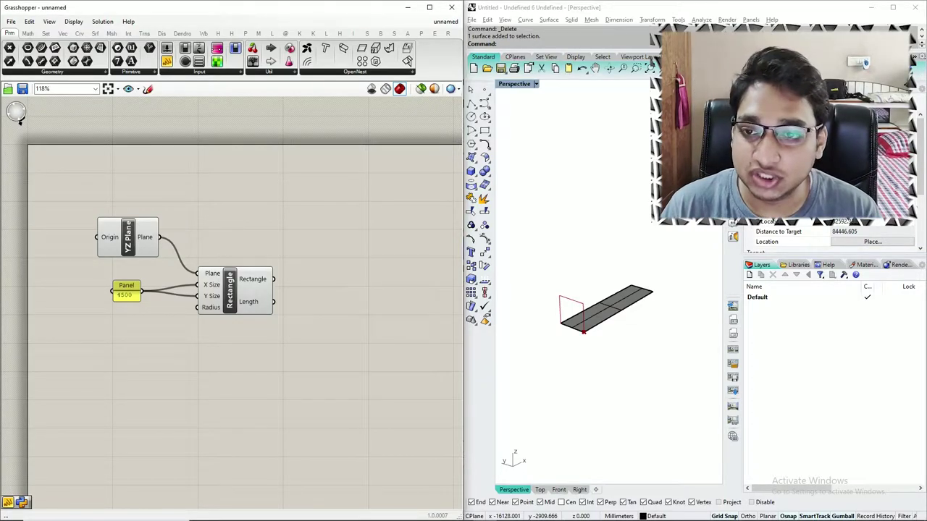
pyautogui.click(111, 34)
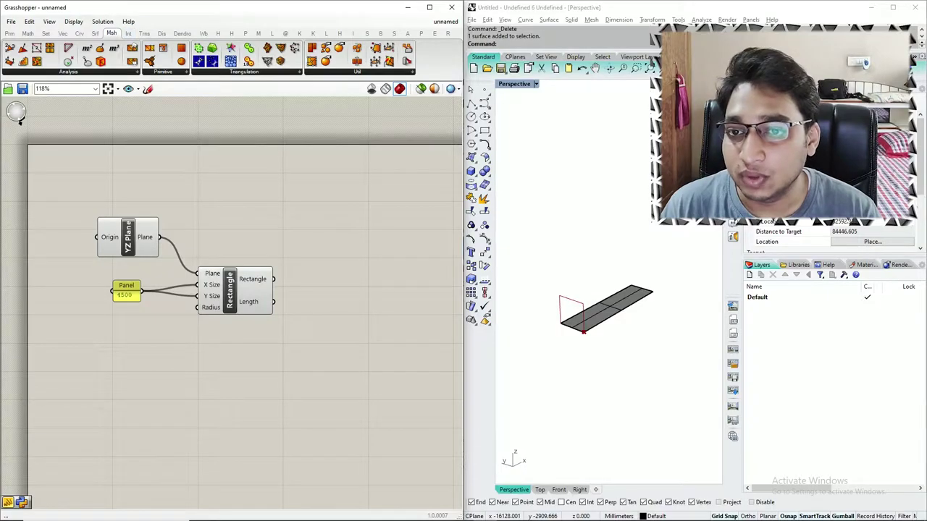
pyautogui.click(244, 72)
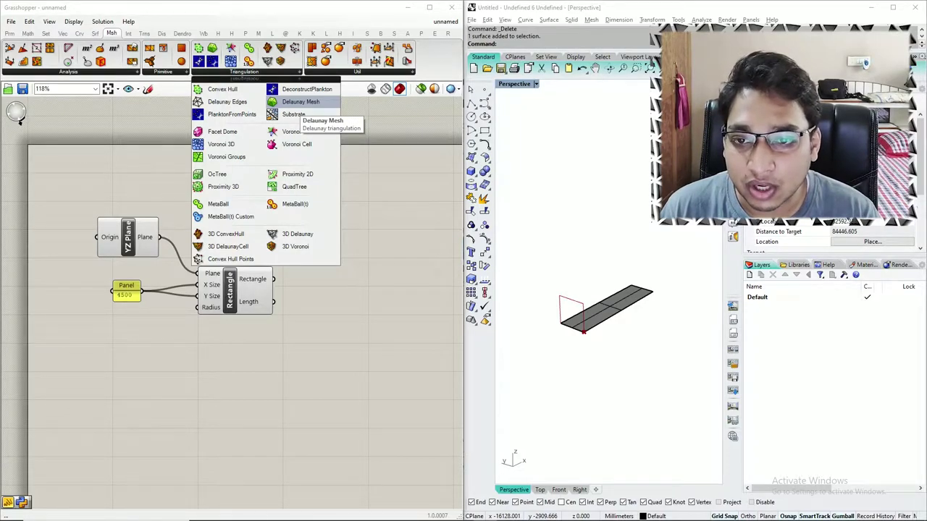
pyautogui.click(144, 34)
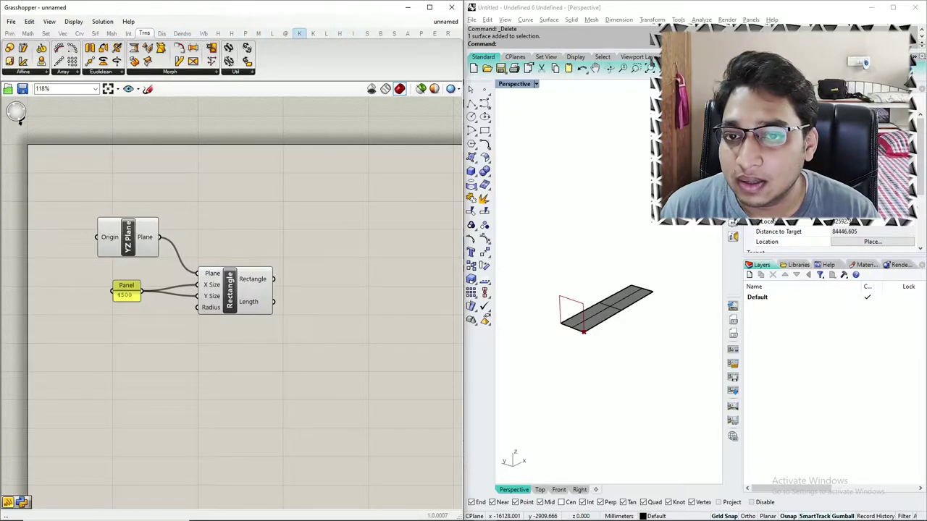
pyautogui.click(128, 33)
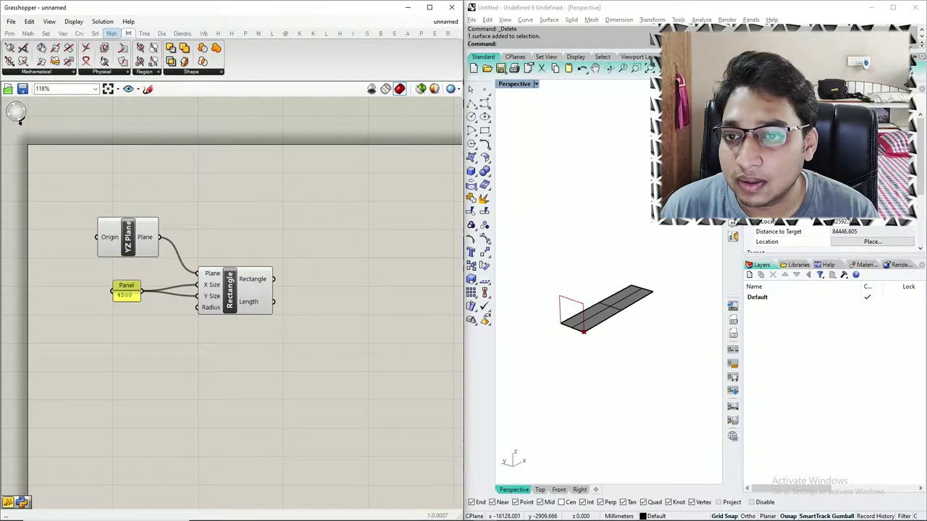
# Add a Delaunay Mesh component after the Rectangle component, leaving room between them for another component.
pyautogui.click(112, 33)
pyautogui.click(212, 48)
pyautogui.click(338, 301)
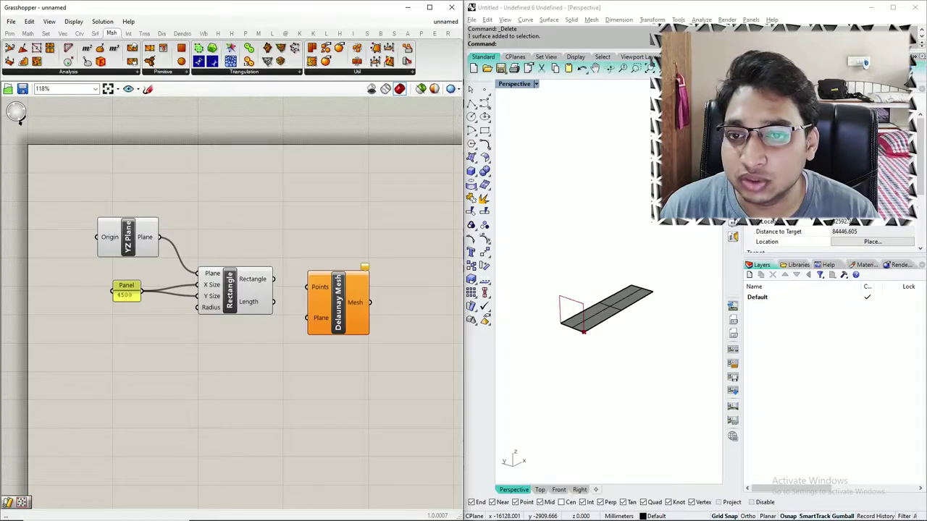
pyautogui.scroll(3, 350, 328)
pyautogui.moveTo(350, 328)
pyautogui.mouseDown()
pyautogui.moveTo(327, 353)
pyautogui.moveTo(361, 329)
pyautogui.mouseUp()
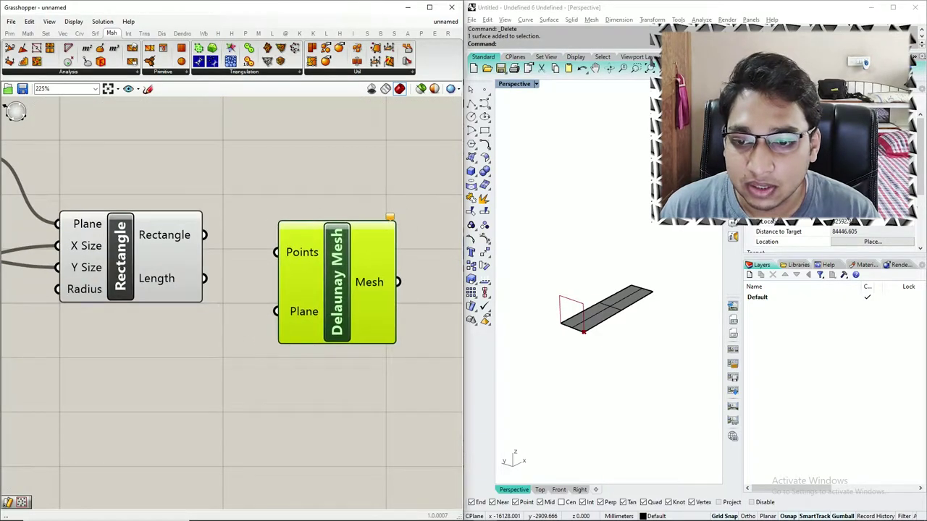
pyautogui.click(127, 261)
pyautogui.scroll(-3, 127, 262)
pyautogui.moveTo(255, 272); pyautogui.dragTo(349, 273)
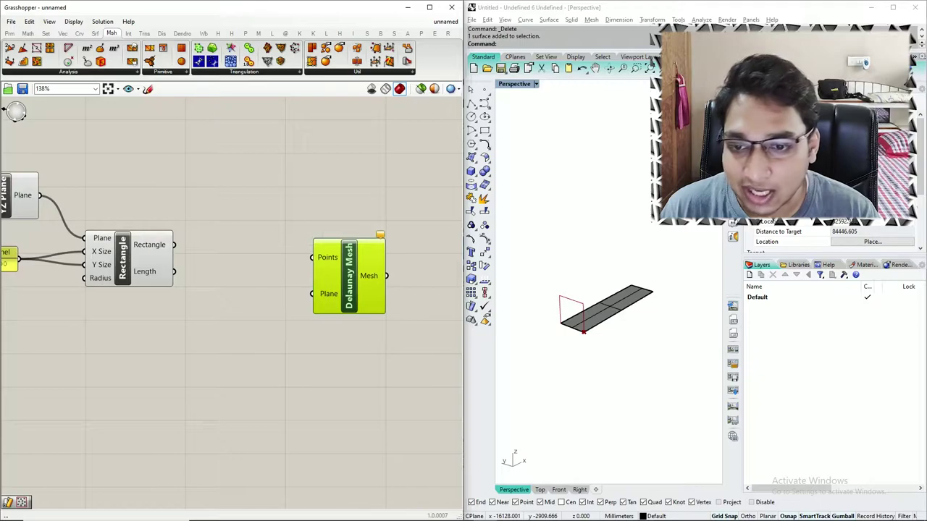
# Add a Populate 2D component between Rectangle and Delaunay Mesh and connect the Rectangle output to its Region input.
pyautogui.doubleClick(193, 225)
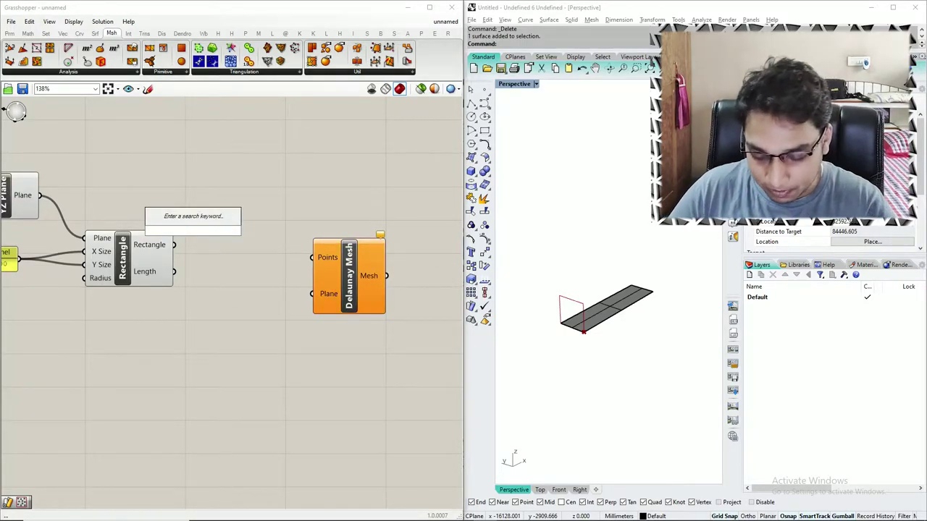
pyautogui.write('populate')
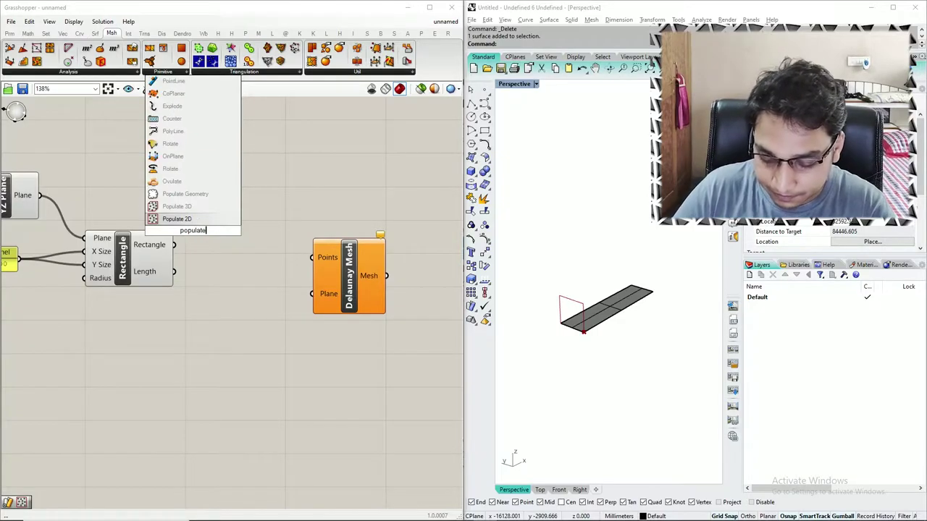
pyautogui.press('Return')
pyautogui.moveTo(206, 243); pyautogui.dragTo(269, 275)
pyautogui.moveTo(174, 245); pyautogui.dragTo(249, 323)
pyautogui.moveTo(358, 277); pyautogui.dragTo(400, 333)
# Add a number slider set to 10, connect it to Populate 2D's Count input, and align it with that input.
pyautogui.doubleClick(153, 330)
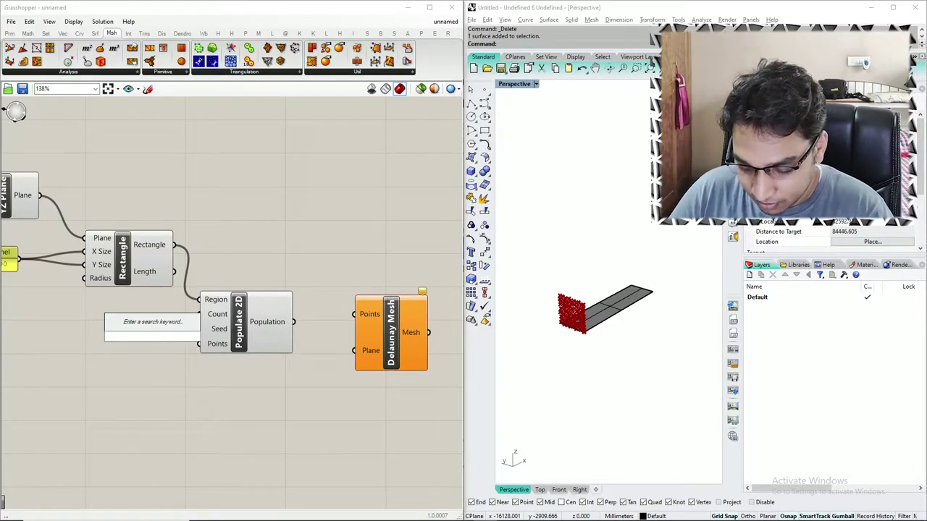
pyautogui.write('10.')
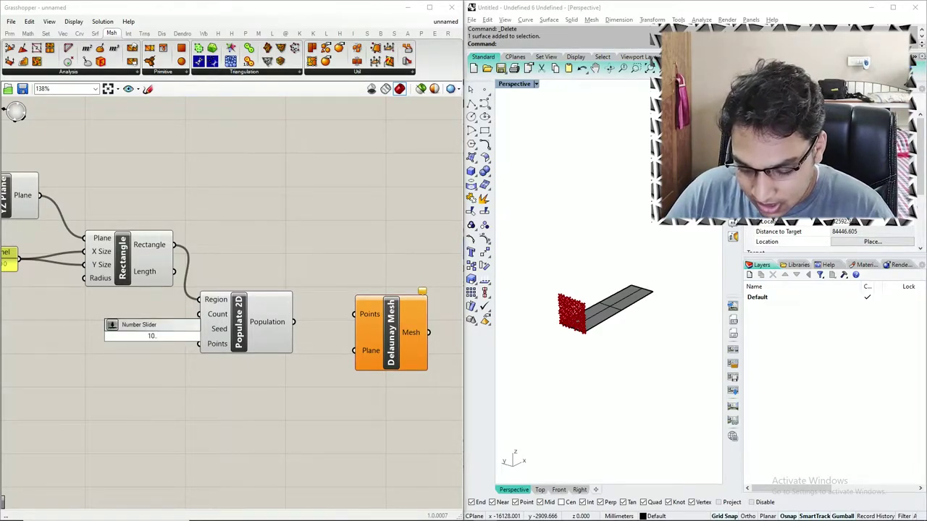
pyautogui.press('Return')
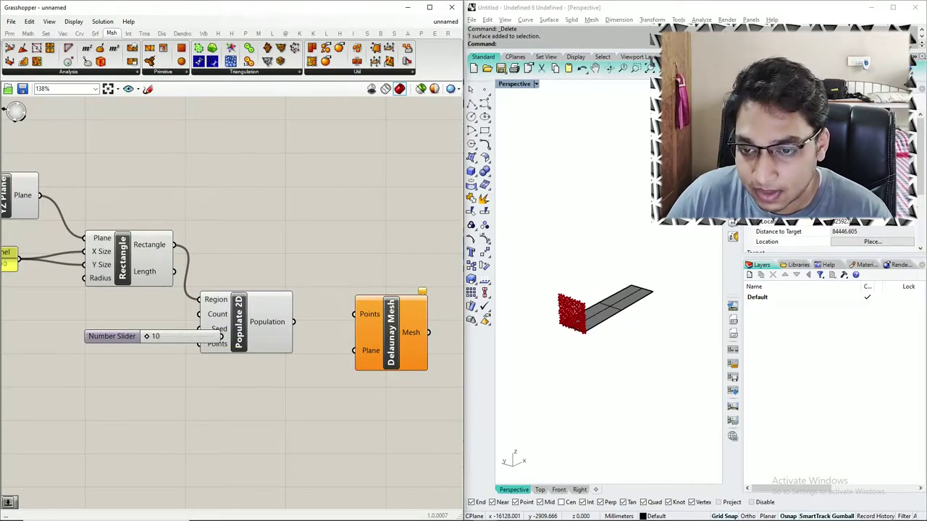
pyautogui.scroll(2, 141, 334)
pyautogui.moveTo(141, 334); pyautogui.dragTo(82, 328)
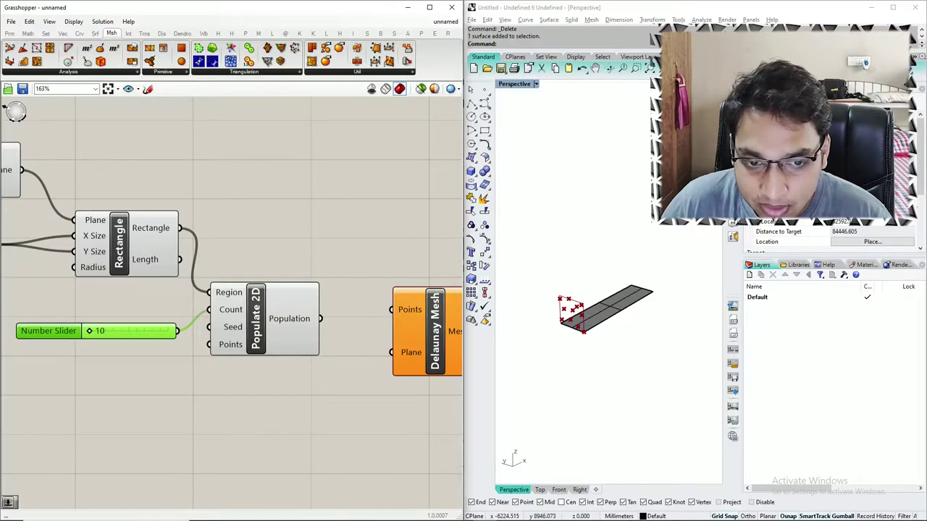
pyautogui.moveTo(82, 331); pyautogui.dragTo(80, 309)
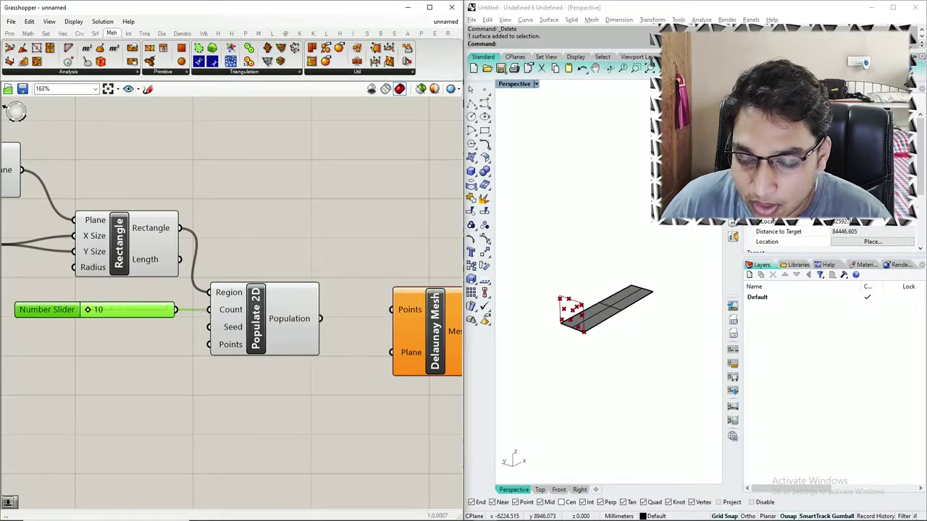
# Connect Populate 2D's Population output to the Points input of the Delaunay Mesh component.
pyautogui.moveTo(423, 357); pyautogui.dragTo(329, 355, button='right')
pyautogui.scroll(-1, 329, 355)
pyautogui.scroll(1, 330, 354)
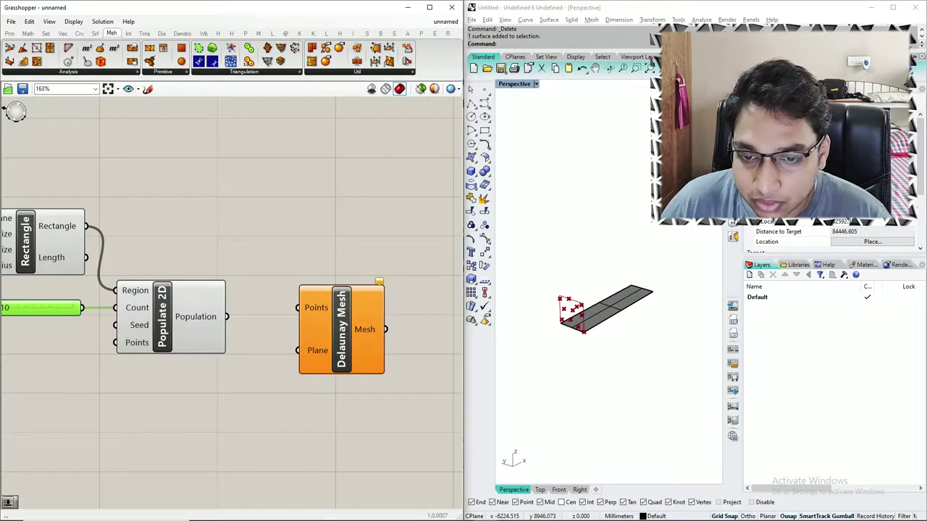
pyautogui.moveTo(319, 355); pyautogui.dragTo(317, 361)
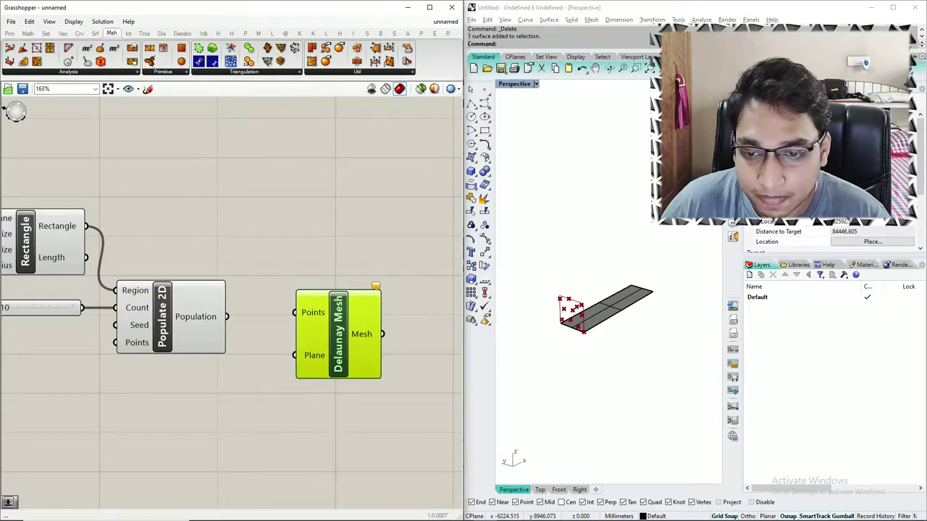
pyautogui.moveTo(227, 316); pyautogui.dragTo(294, 312)
pyautogui.scroll(-2, 346, 328)
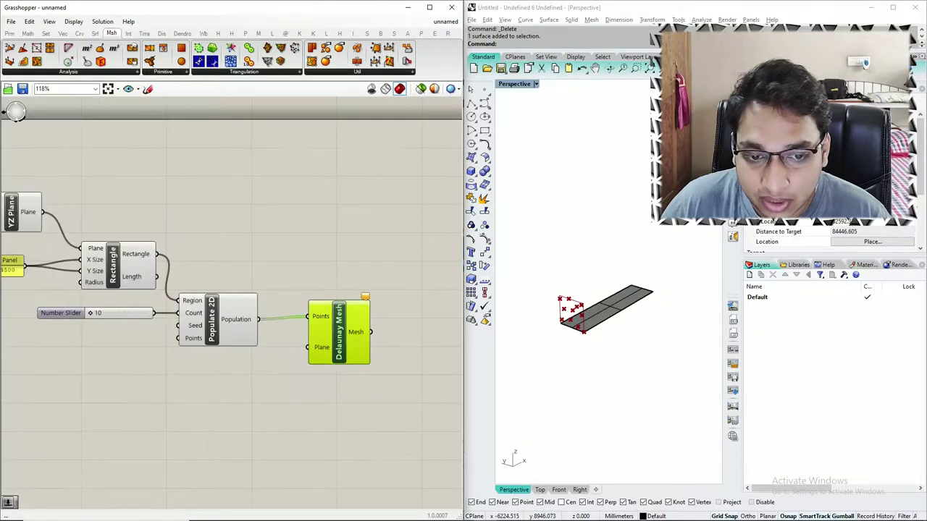
pyautogui.click(340, 332)
pyautogui.scroll(-2, 365, 331)
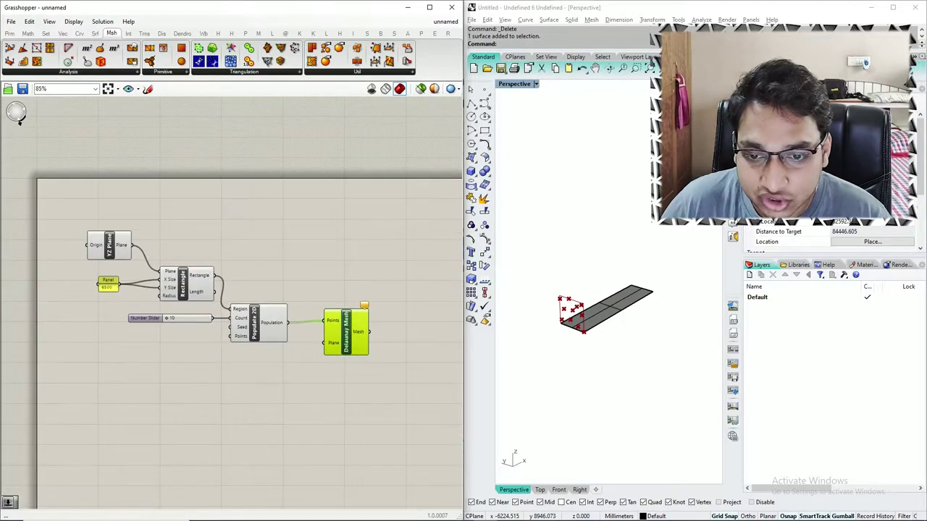
# Connect the Rectangle output to Delaunay Mesh's Plane input and route the wire through a relay below Populate 2D.
pyautogui.click(182, 284)
pyautogui.moveTo(214, 275); pyautogui.dragTo(324, 343)
pyautogui.doubleClick(247, 284)
pyautogui.moveTo(246, 285); pyautogui.dragTo(233, 355)
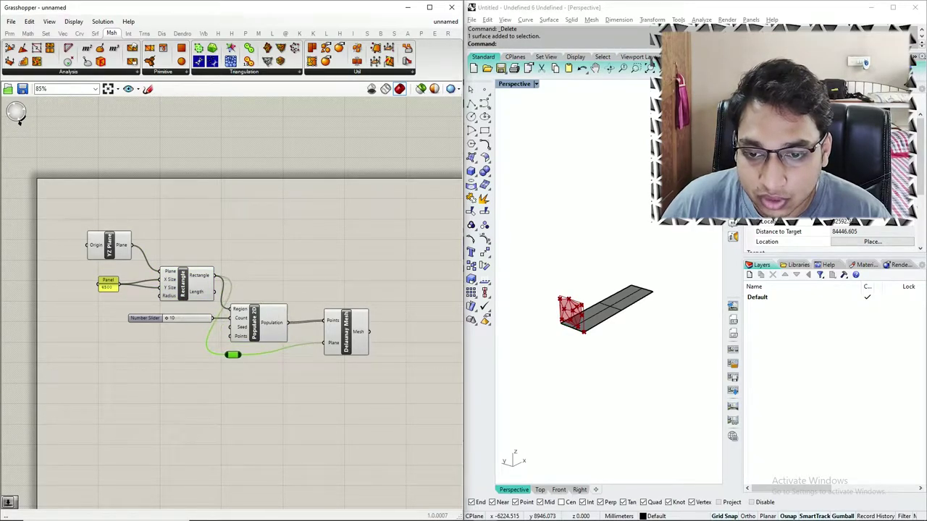
pyautogui.click(346, 332)
pyautogui.click(402, 326)
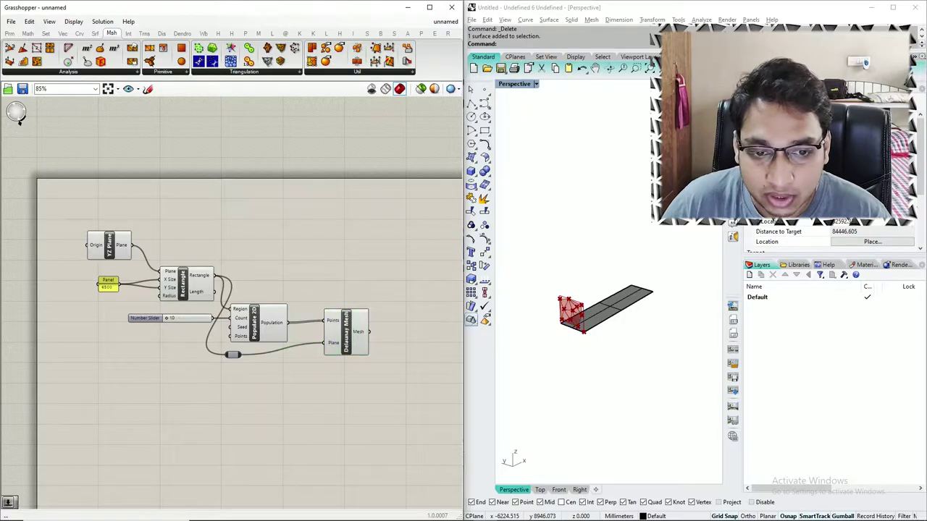
# Examine the Delaunay mesh inside the rectangle up close and search the components for "mesh".
pyautogui.scroll(7, 535, 306)
pyautogui.scroll(12, 663, 315)
pyautogui.scroll(-9, 646, 326)
pyautogui.scroll(5, 615, 311)
pyautogui.scroll(-7, 615, 312)
pyautogui.scroll(5, 616, 311)
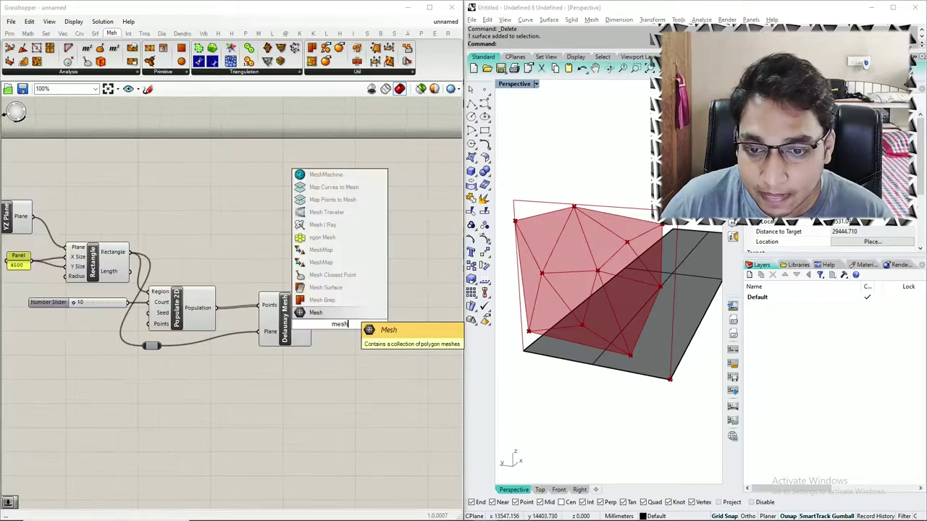
pyautogui.press('Return')
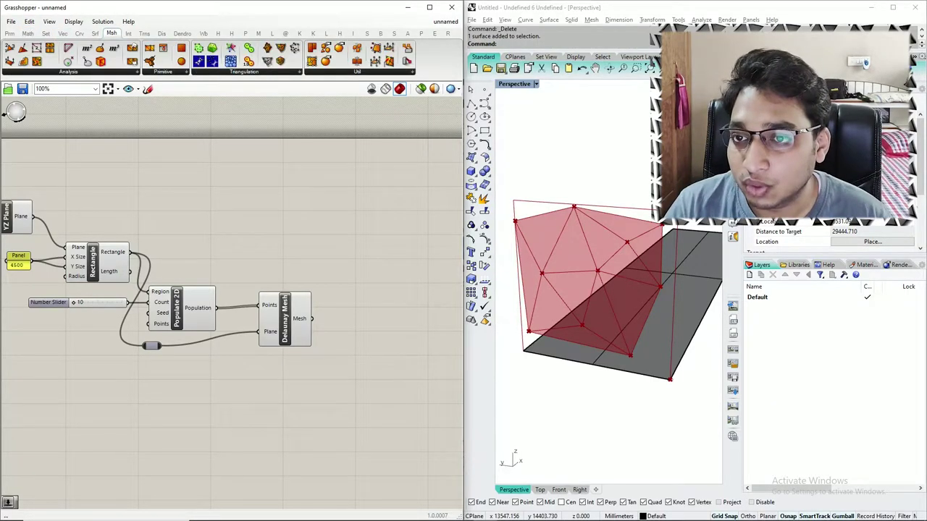
# Add a Mesh Edges component after Delaunay Mesh and connect the Mesh output to its Mesh input.
pyautogui.click(73, 72)
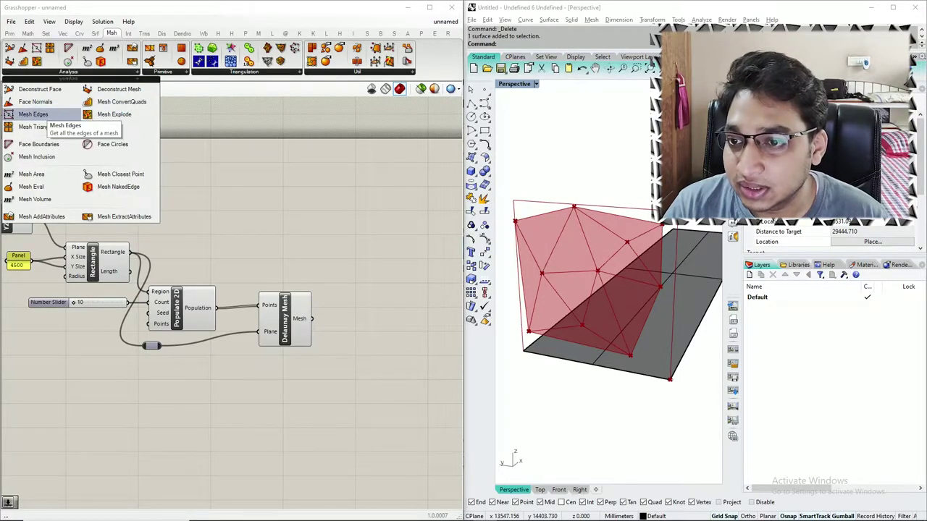
pyautogui.moveTo(44, 116); pyautogui.dragTo(15, 111)
pyautogui.click(367, 315)
pyautogui.scroll(4, 396, 334)
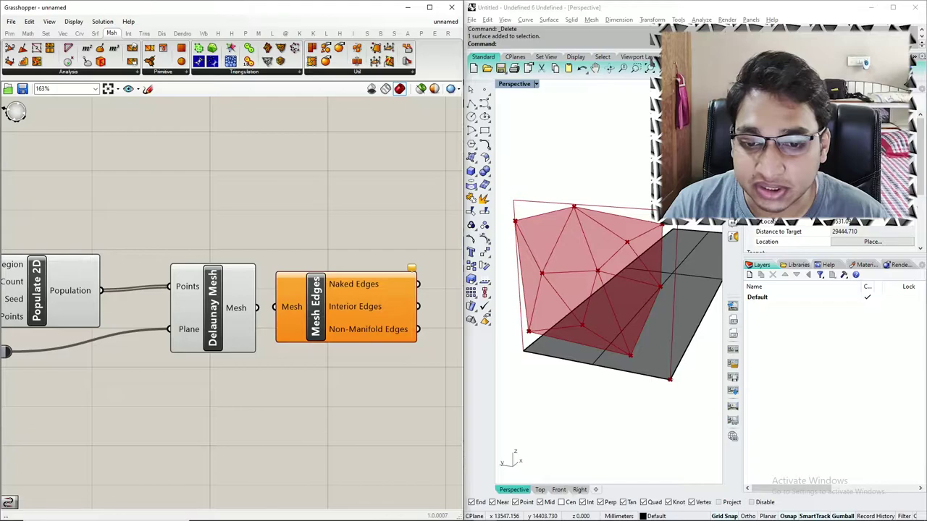
pyautogui.moveTo(396, 335); pyautogui.dragTo(287, 328, button='right')
pyautogui.moveTo(287, 328); pyautogui.dragTo(323, 332)
pyautogui.moveTo(148, 303); pyautogui.dragTo(240, 298)
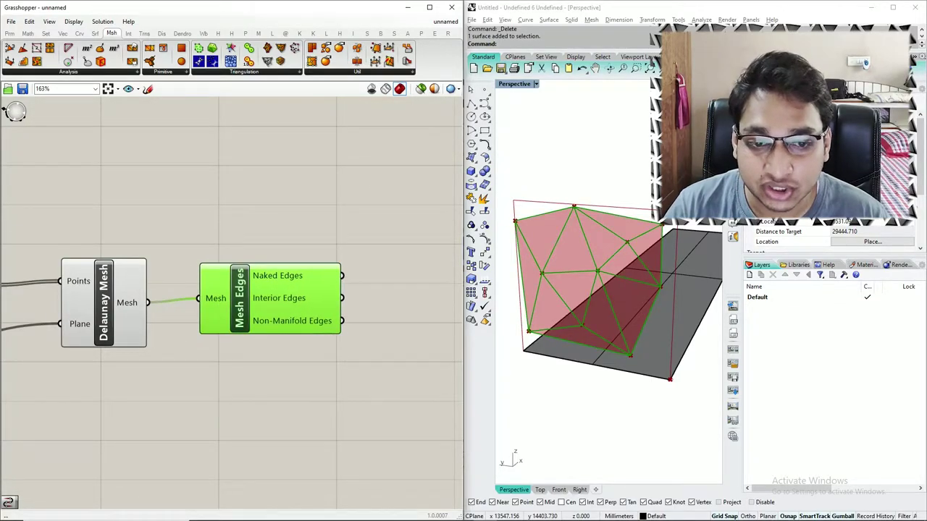
pyautogui.scroll(-3, 185, 297)
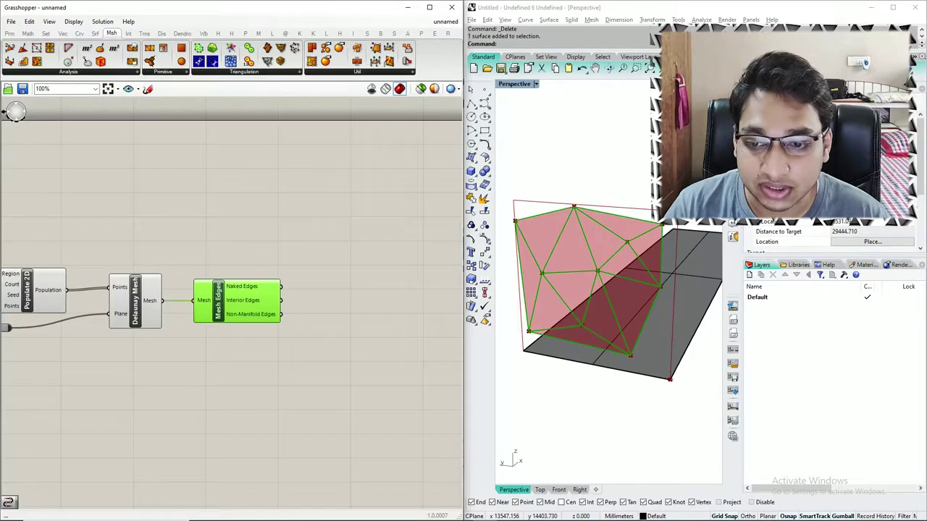
# Add a Curve parameter after Mesh Edges and connect the Naked Edges output to it.
pyautogui.doubleClick(315, 291)
pyautogui.write('curves')
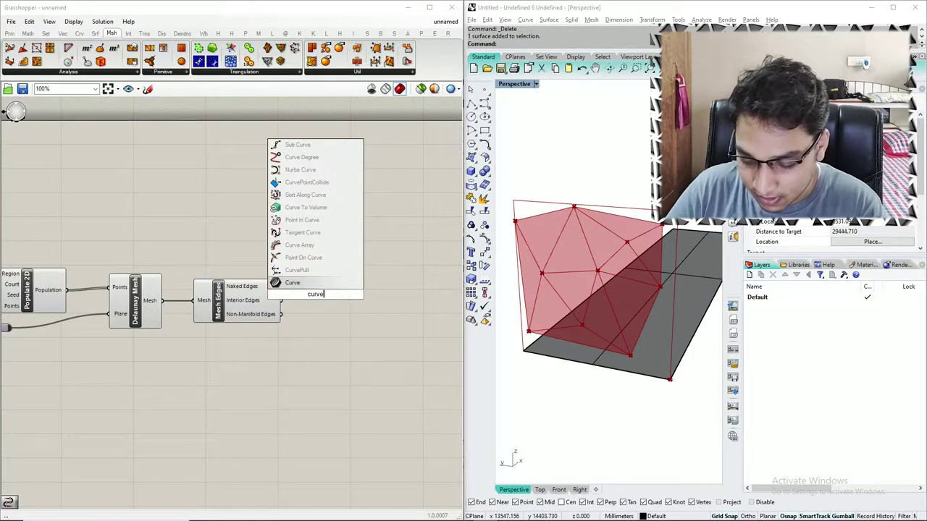
pyautogui.press('Return')
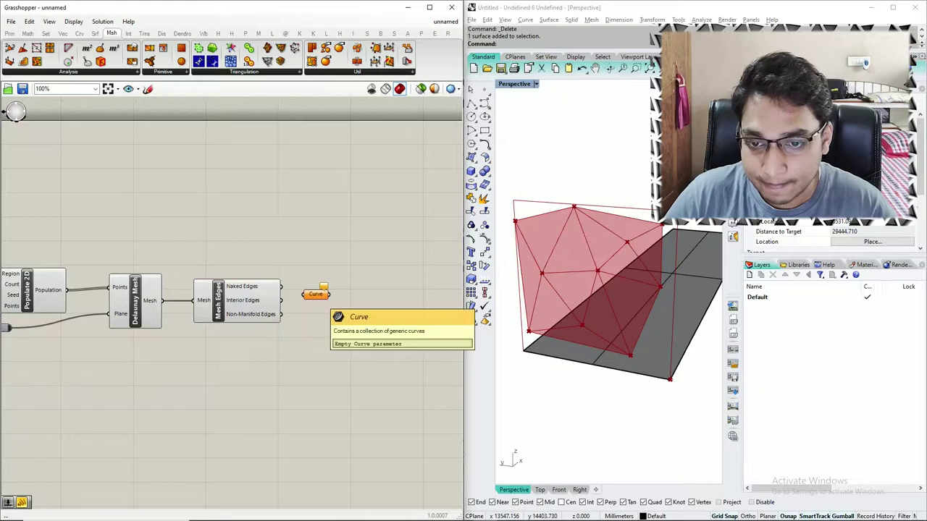
pyautogui.scroll(3, 310, 294)
pyautogui.moveTo(257, 282); pyautogui.dragTo(299, 297)
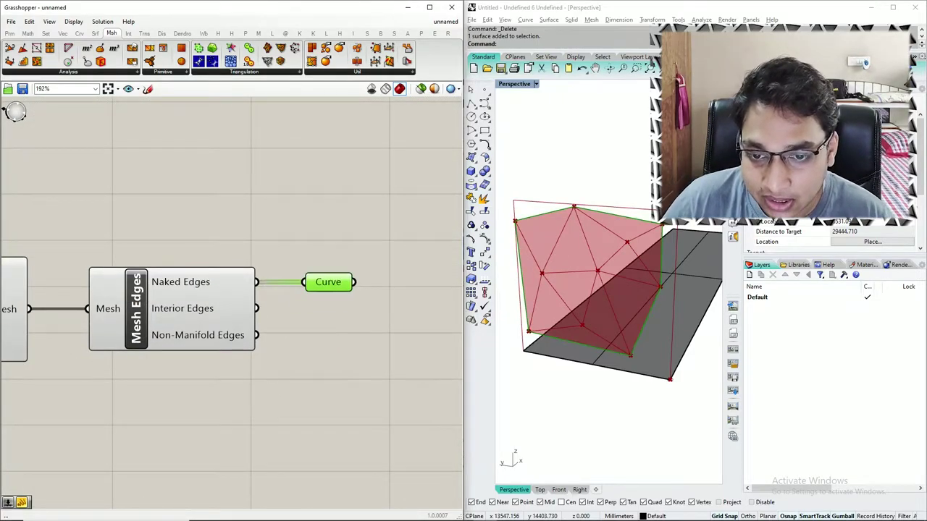
# Turn off the preview of every component upstream of the new Curve parameter, through Mesh Edges.
pyautogui.scroll(-2, 253, 231)
pyautogui.scroll(-7, 304, 293)
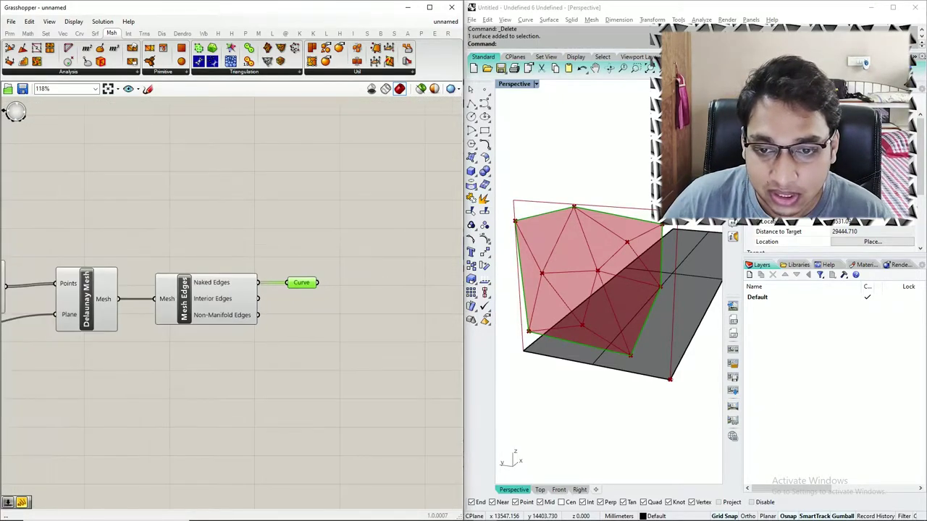
pyautogui.moveTo(126, 231); pyautogui.dragTo(307, 340)
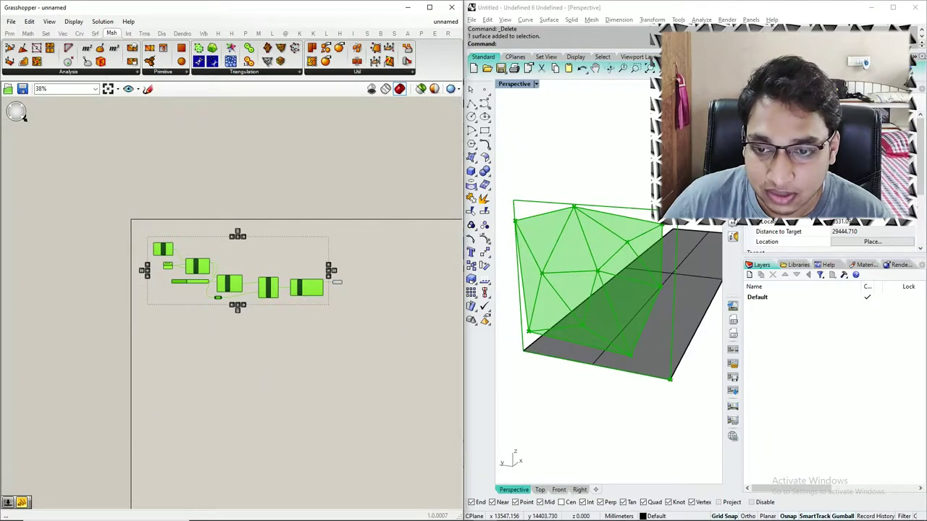
pyautogui.middleClick(272, 285)
pyautogui.click(304, 253)
pyautogui.click(348, 283)
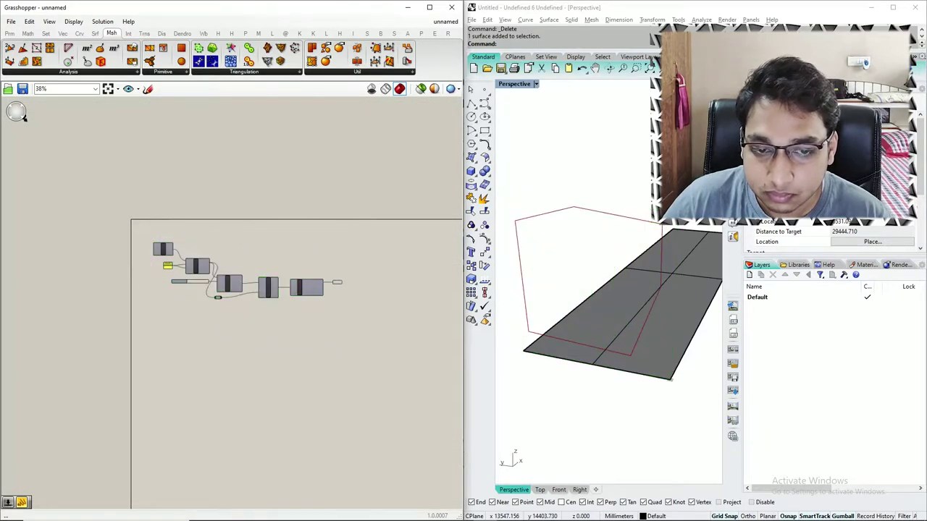
# Highlight the Curve parameter's outline and examine it against the base surface from a different viewing angle.
pyautogui.scroll(6, 348, 283)
pyautogui.click(315, 279)
pyautogui.scroll(-2, 252, 253)
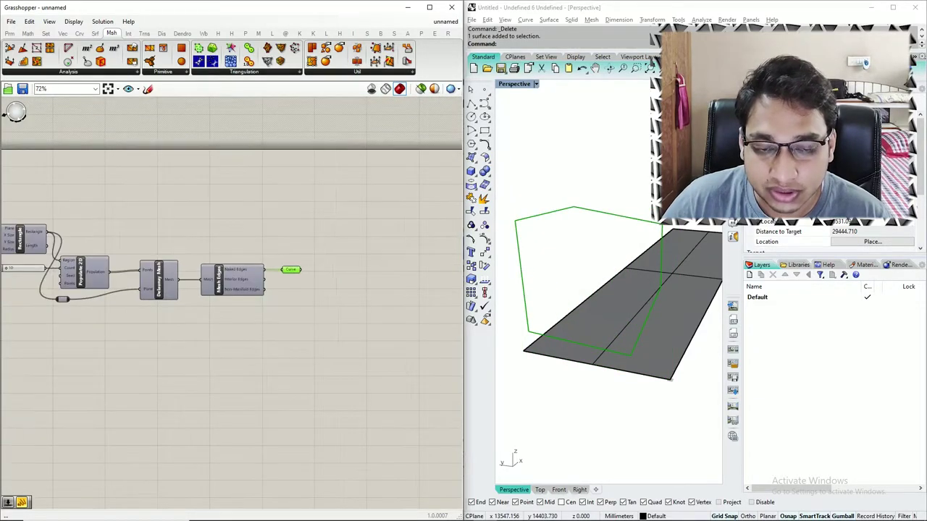
pyautogui.scroll(-5, 537, 299)
pyautogui.moveTo(540, 299); pyautogui.dragTo(650, 269, button='right')
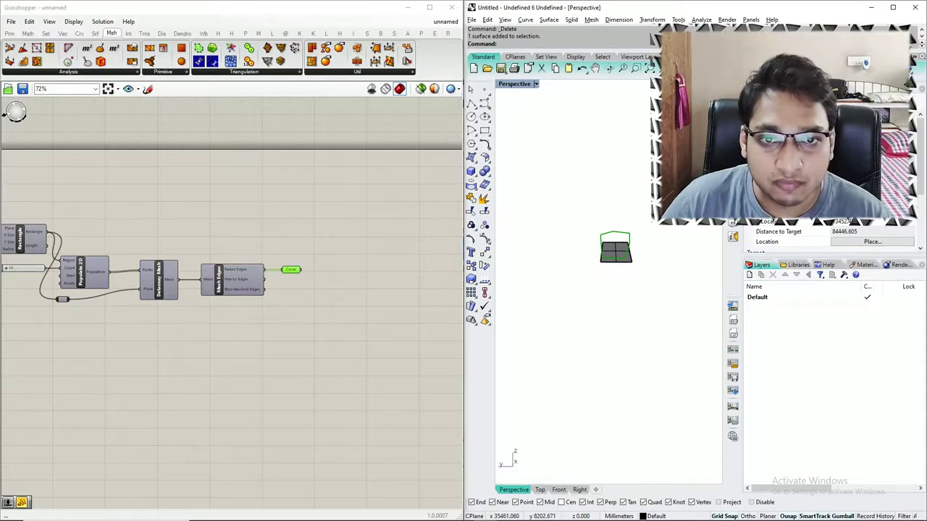
pyautogui.scroll(3, 345, 231)
pyautogui.click(255, 294)
pyautogui.scroll(-1, 207, 311)
pyautogui.click(275, 340)
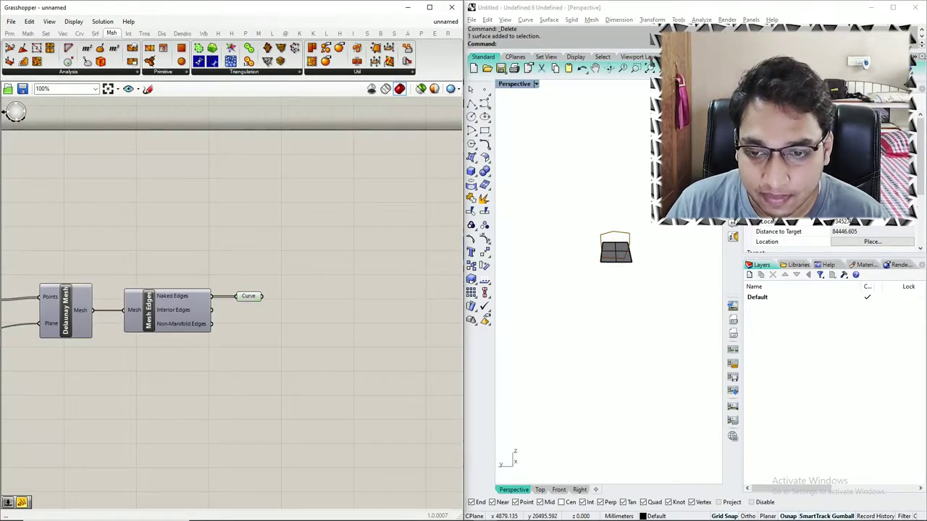
pyautogui.doubleClick(295, 304)
pyautogui.write('close')
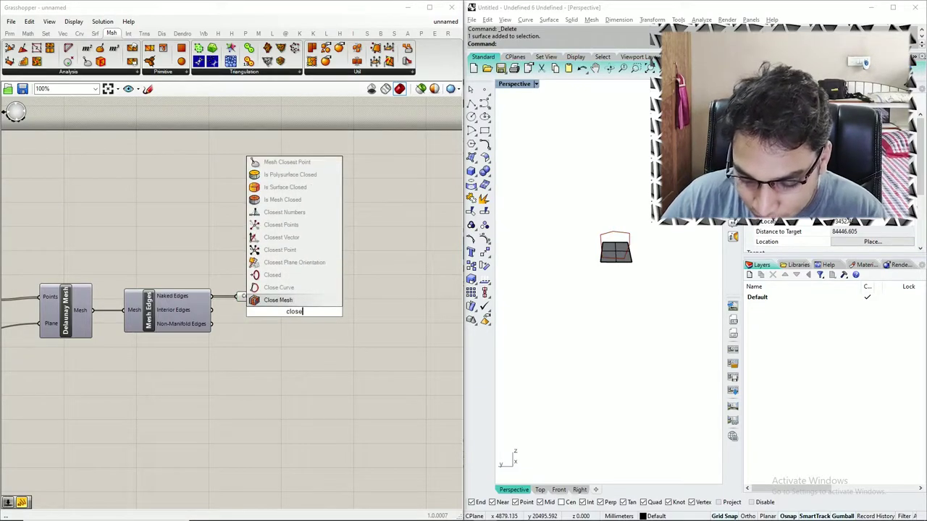
pyautogui.press('Up')
pyautogui.press('BackSpace')
pyautogui.press('BackSpace')
pyautogui.press('BackSpace')
pyautogui.press('BackSpace')
pyautogui.press('BackSpace')
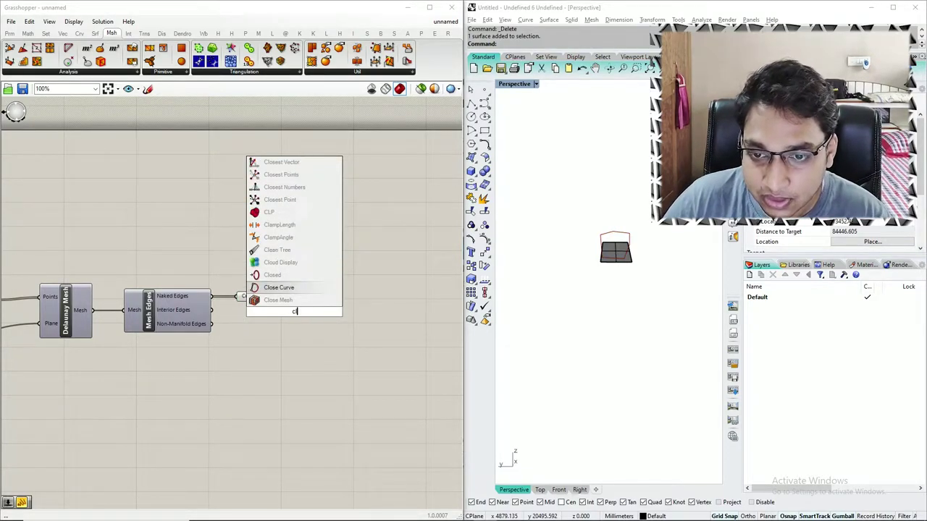
pyautogui.press('Escape')
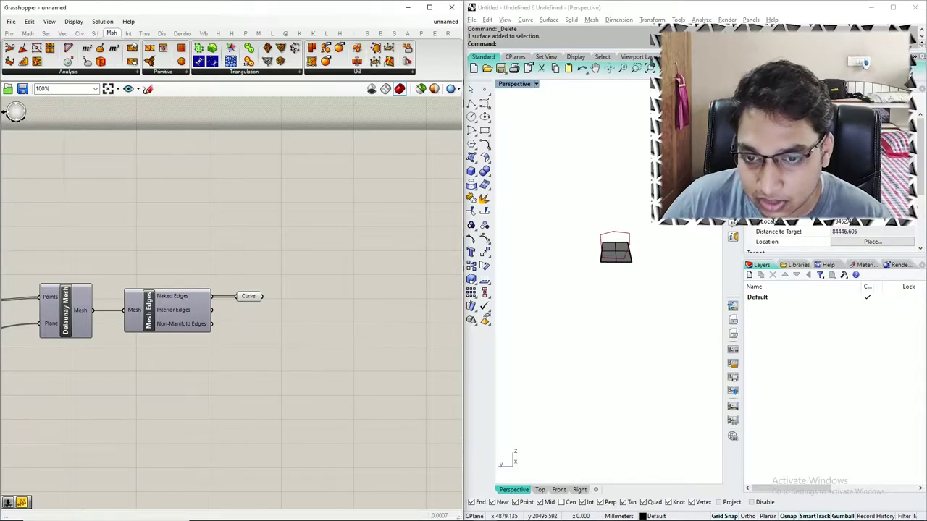
pyautogui.doubleClick(307, 288)
pyautogui.press('Escape')
pyautogui.scroll(4, 292, 293)
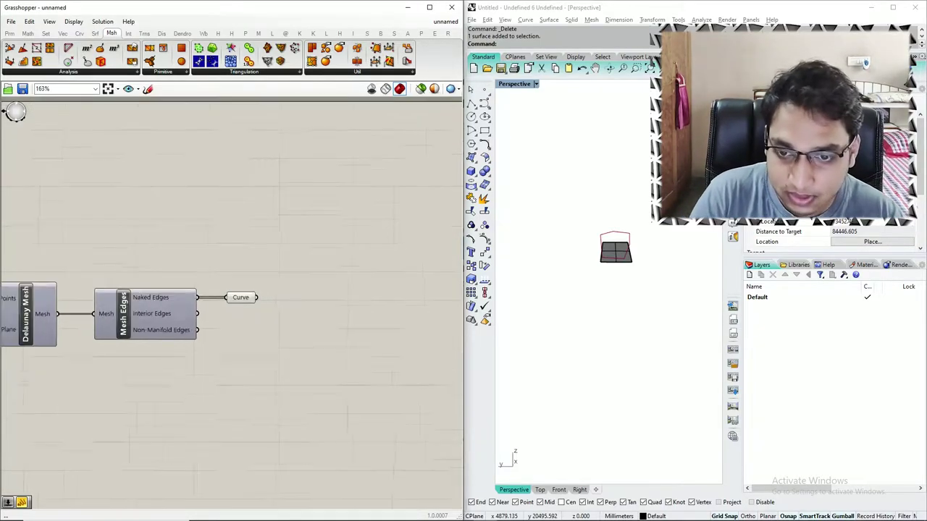
pyautogui.doubleClick(323, 312)
pyautogui.press('Escape')
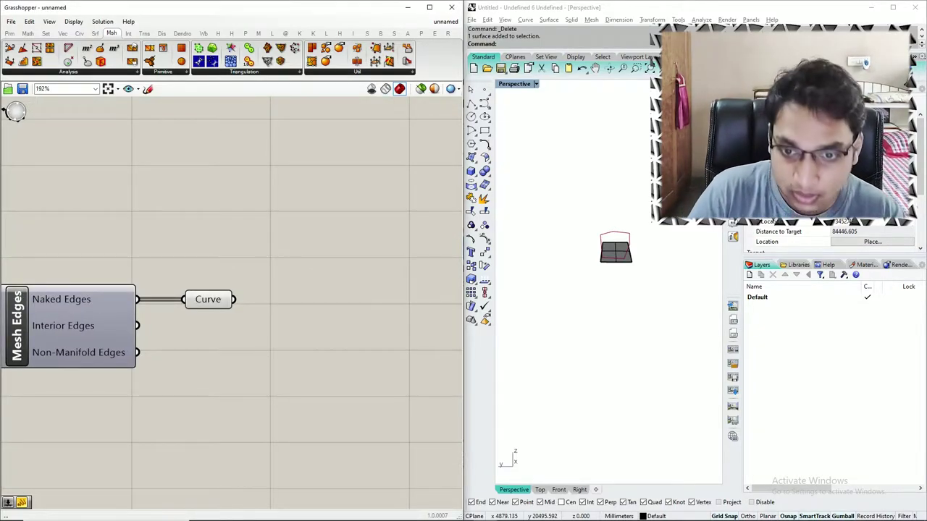
# Add a Panel fed by the Curve parameter and enlarge it to list all the edge curves.
pyautogui.doubleClick(310, 310)
pyautogui.write('panel')
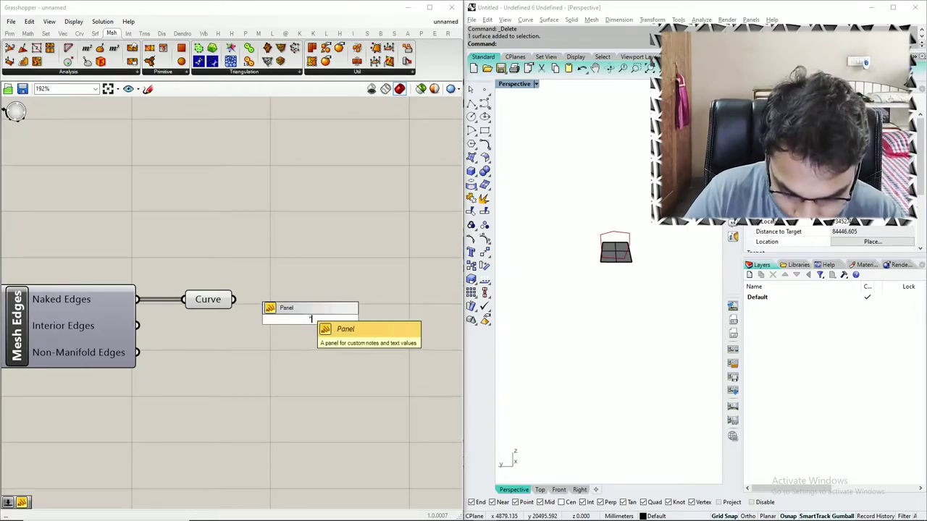
pyautogui.press('Return')
pyautogui.moveTo(233, 299); pyautogui.dragTo(292, 317)
pyautogui.moveTo(368, 278); pyautogui.dragTo(362, 248)
pyautogui.moveTo(363, 332); pyautogui.dragTo(362, 422)
pyautogui.doubleClick(250, 257)
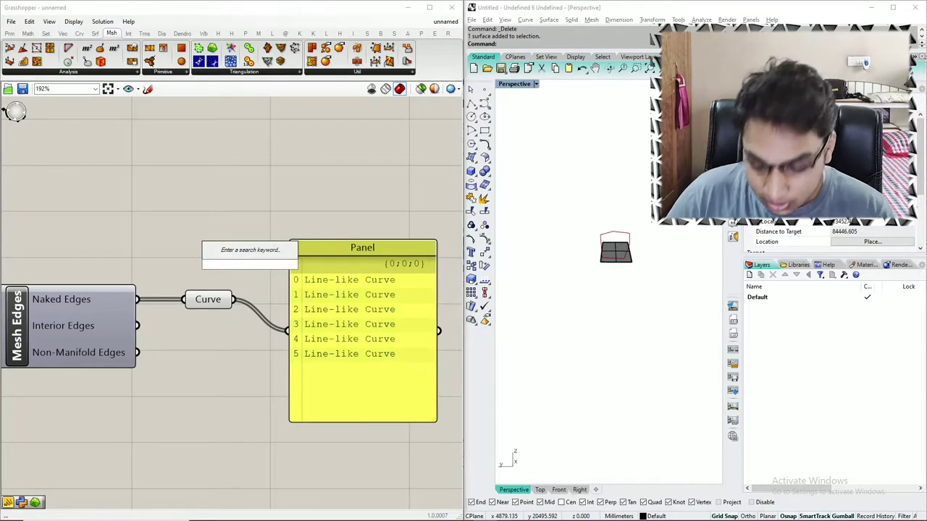
pyautogui.write('join')
pyautogui.press('Return')
pyautogui.moveTo(250, 260); pyautogui.dragTo(279, 140)
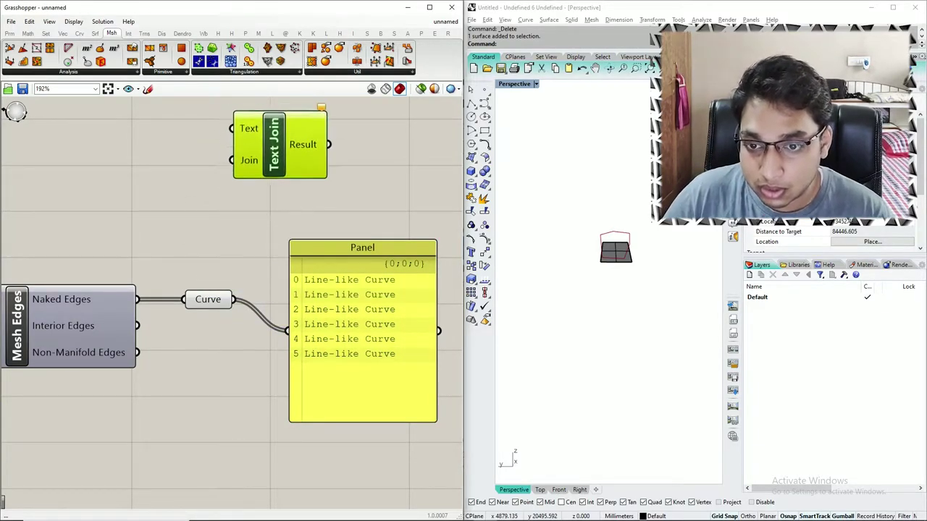
pyautogui.press('Delete')
# Add a Join Curves component above the Panel and connect the Curve parameter to its Curves input.
pyautogui.doubleClick(254, 176)
pyautogui.write('join')
pyautogui.click(275, 150)
pyautogui.moveTo(271, 161); pyautogui.dragTo(299, 151)
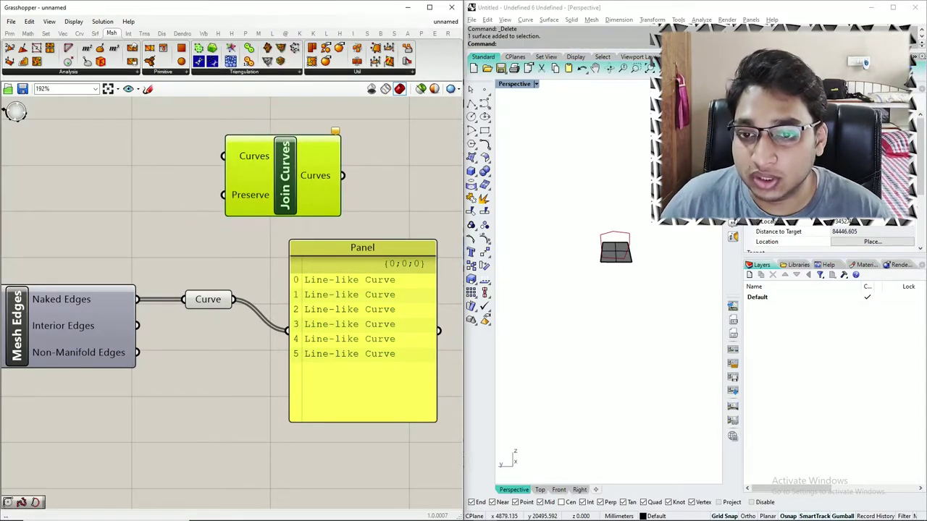
pyautogui.moveTo(232, 299); pyautogui.dragTo(225, 156)
pyautogui.moveTo(280, 176); pyautogui.dragTo(326, 181)
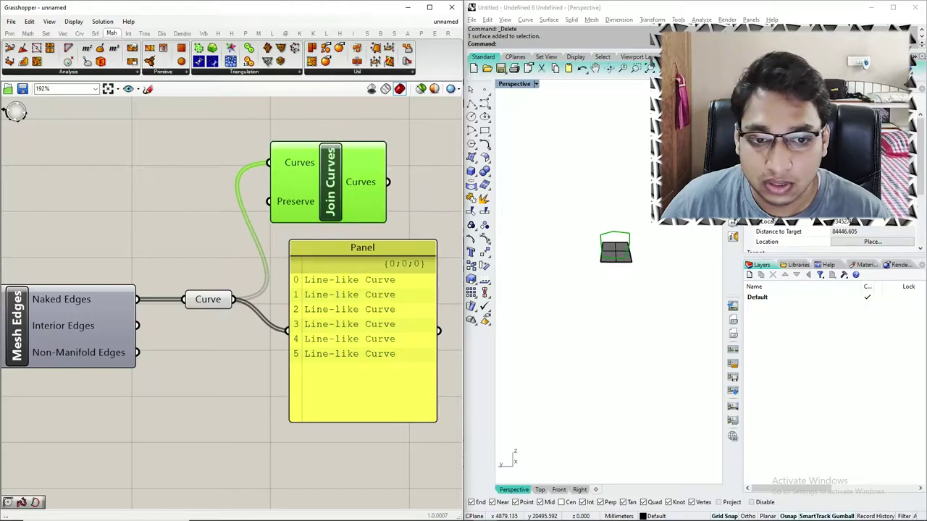
# Replace the Panel's input with the Curves output of Join Curves to check the joined result.
pyautogui.scroll(-3, 218, 216)
pyautogui.doubleClick(384, 181)
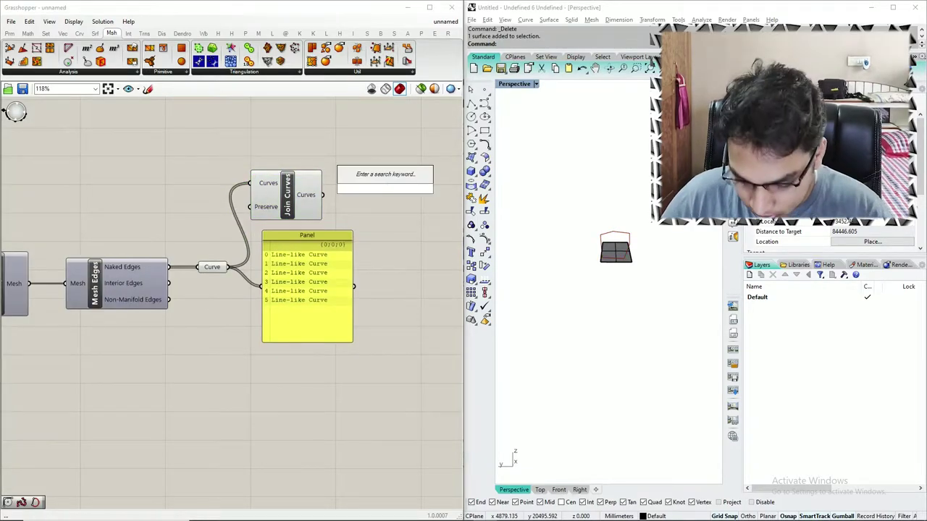
pyautogui.moveTo(323, 194); pyautogui.dragTo(320, 309)
pyautogui.scroll(-2, 245, 299)
pyautogui.scroll(2, 323, 304)
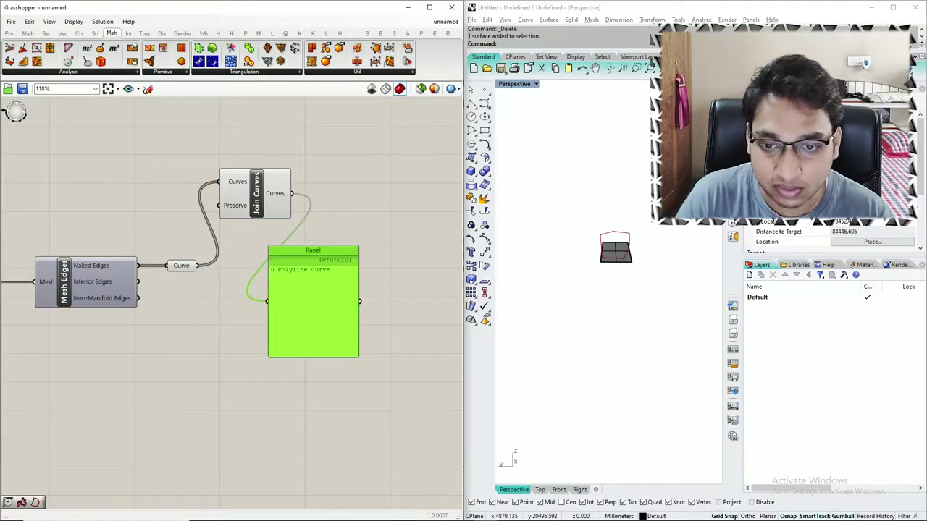
# Delete the Panel and move Join Curves down in line with the Curve parameter.
pyautogui.press('Delete')
pyautogui.scroll(-4, 257, 321)
pyautogui.moveTo(261, 256); pyautogui.dragTo(265, 298)
pyautogui.scroll(1, 267, 296)
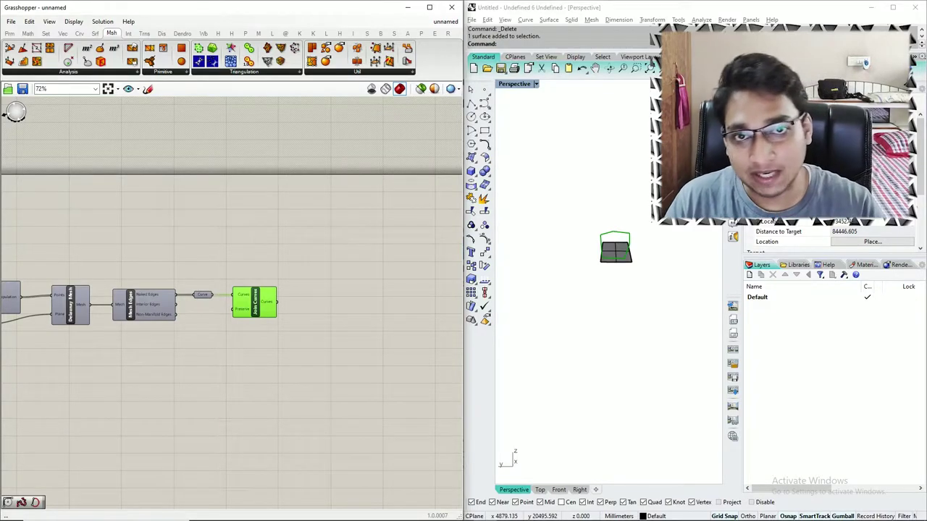
# Draw a degree 3 control point curve in Rhino from the base surface's near corner, bending across the surface and out past its long edge.
pyautogui.scroll(-5, 649, 260)
pyautogui.moveTo(648, 259); pyautogui.dragTo(577, 296, button='right')
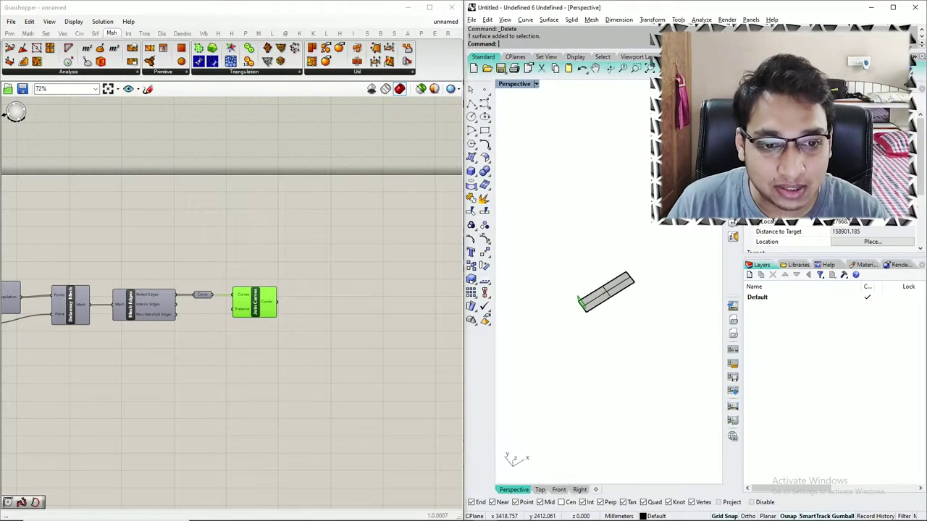
pyautogui.scroll(5, 577, 295)
pyautogui.scroll(2, 616, 304)
pyautogui.scroll(-3, 615, 304)
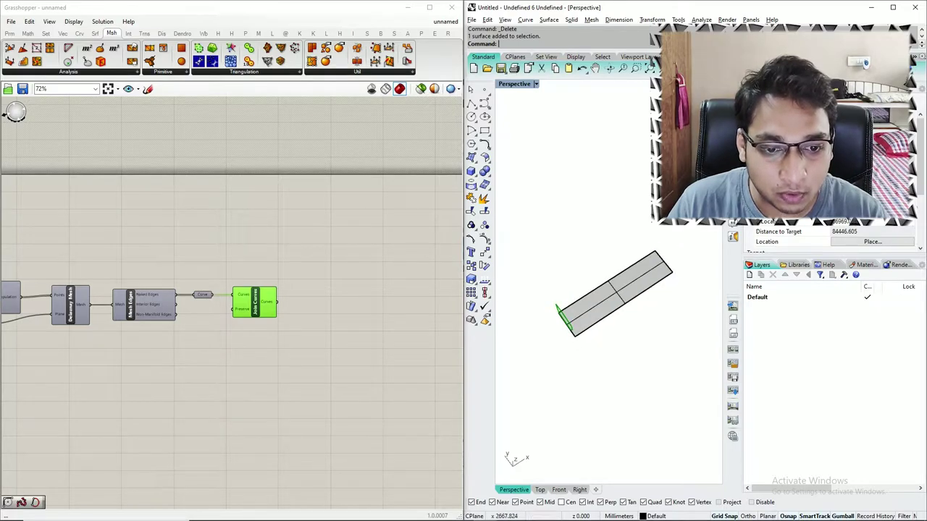
pyautogui.moveTo(608, 312); pyautogui.dragTo(610, 269, button='right')
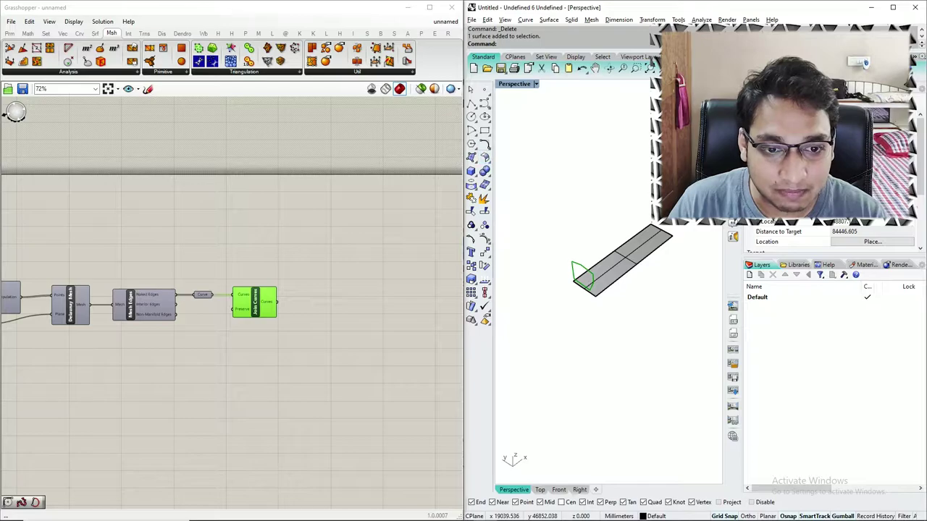
pyautogui.click(471, 104)
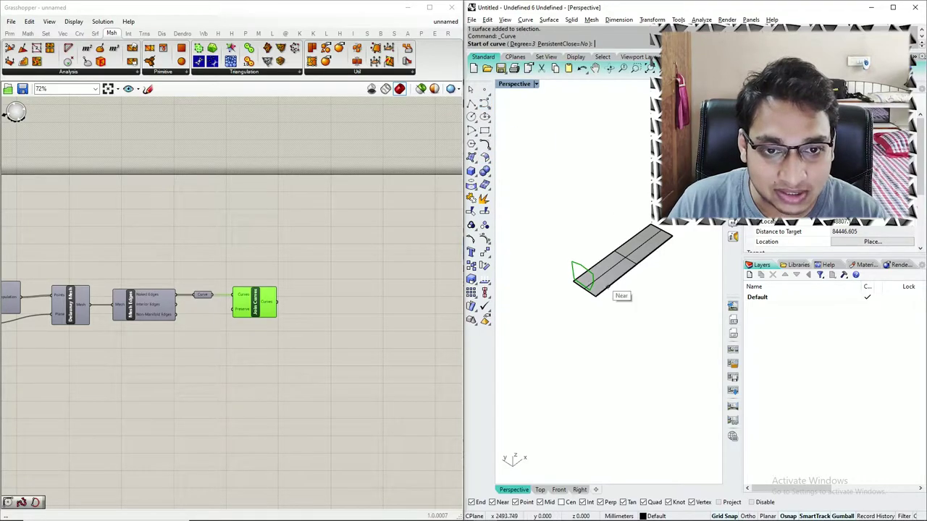
pyautogui.click(595, 295)
pyautogui.scroll(4, 608, 304)
pyautogui.click(617, 318)
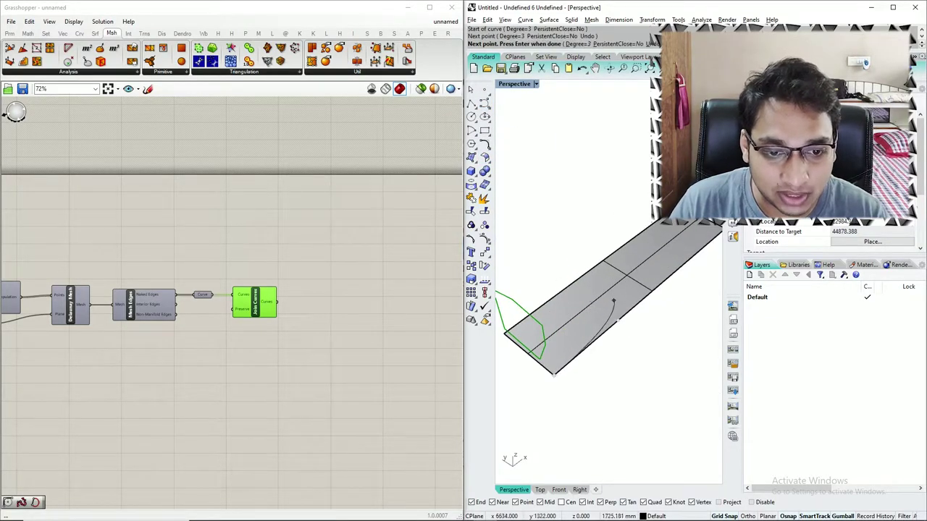
pyautogui.click(611, 284)
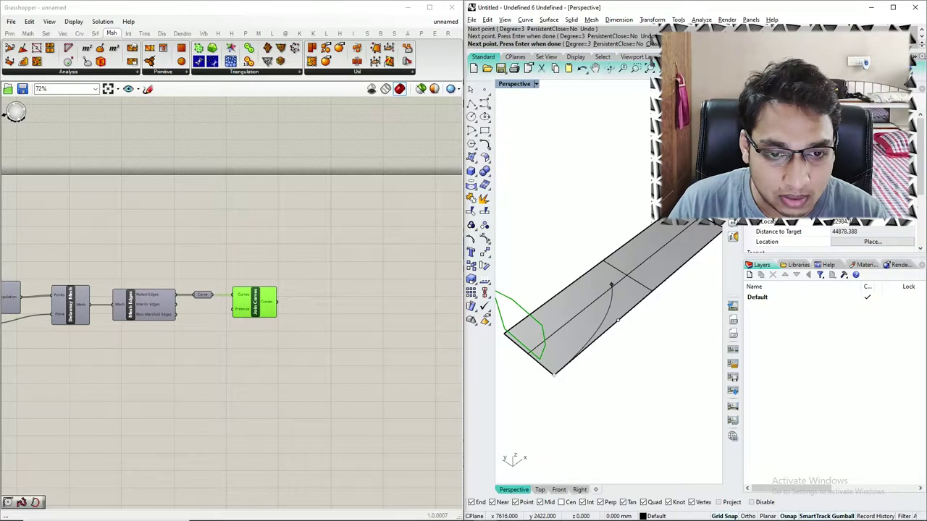
pyautogui.click(619, 219)
pyautogui.click(642, 173)
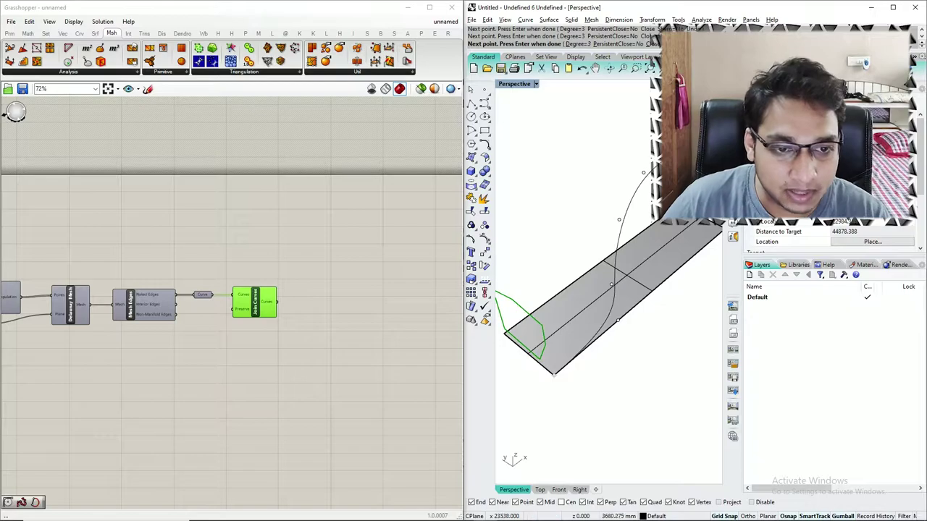
pyautogui.press('Return')
# Select the drawn curve and check its path over the base surface from above.
pyautogui.scroll(-4, 558, 315)
pyautogui.moveTo(557, 315); pyautogui.dragTo(532, 341, button='right')
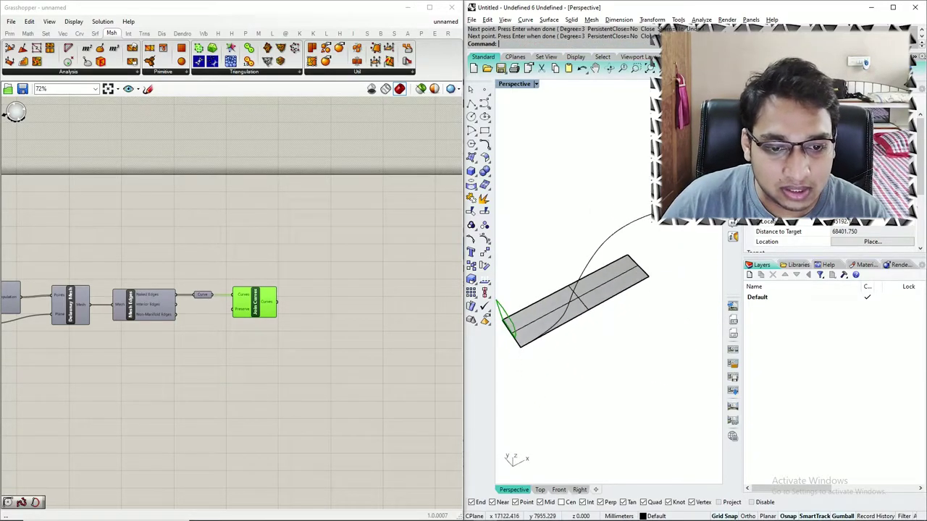
pyautogui.click(602, 231)
pyautogui.moveTo(583, 261); pyautogui.dragTo(546, 319, button='right')
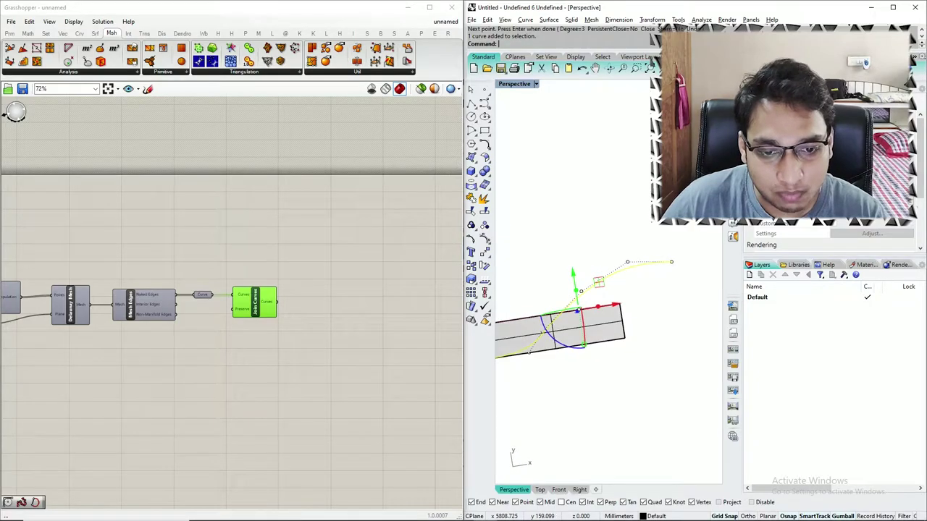
pyautogui.click(544, 357)
pyautogui.click(566, 377)
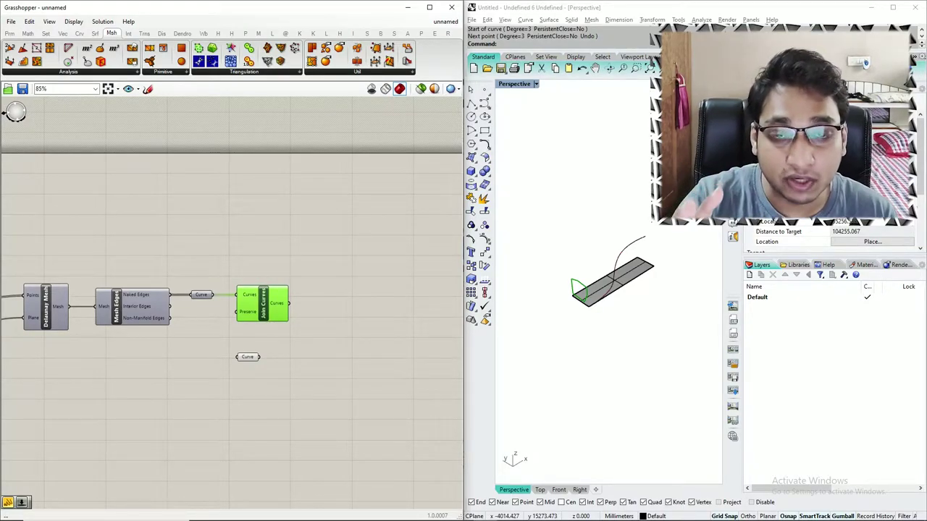
# Add an End Points component and feed it the Rhino-drawn Curve parameter, leaving the two spaced apart below Join Curves.
pyautogui.moveTo(272, 335); pyautogui.dragTo(236, 379)
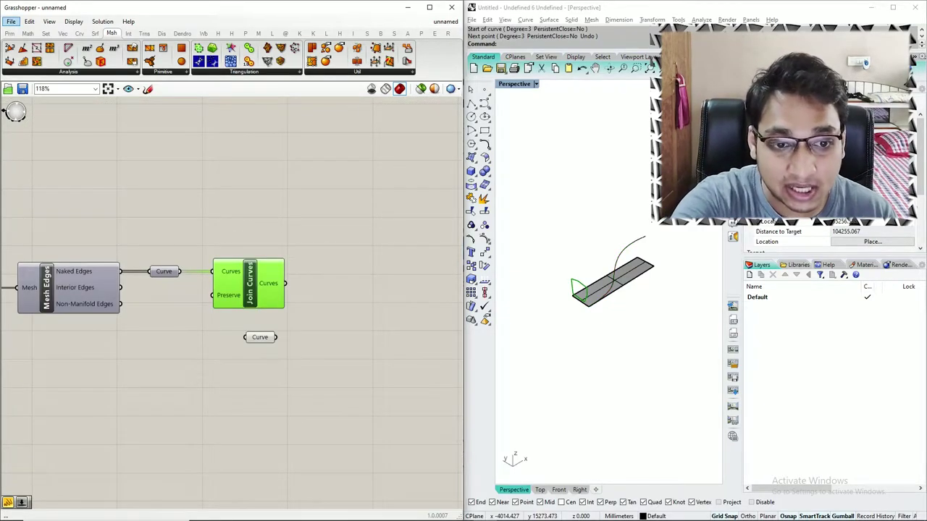
pyautogui.click(260, 337)
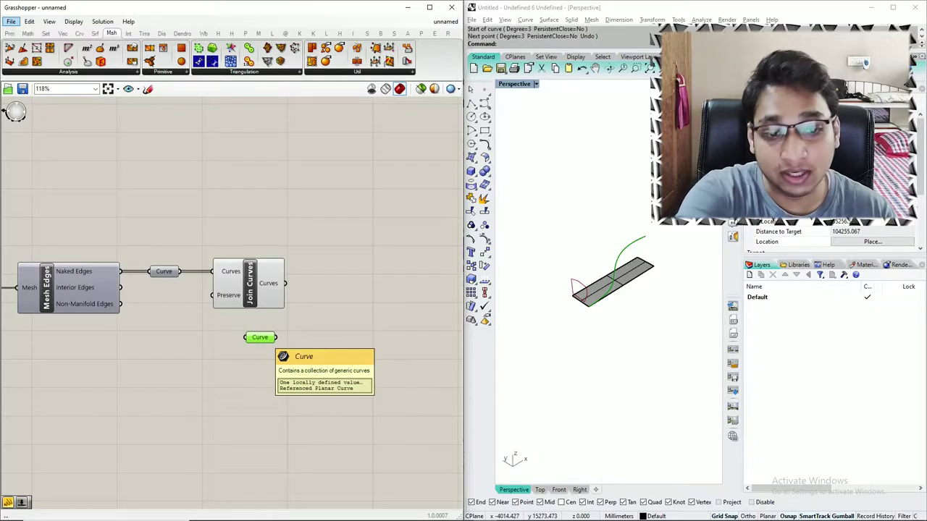
pyautogui.scroll(-3, 237, 349)
pyautogui.doubleClick(268, 359)
pyautogui.write('end')
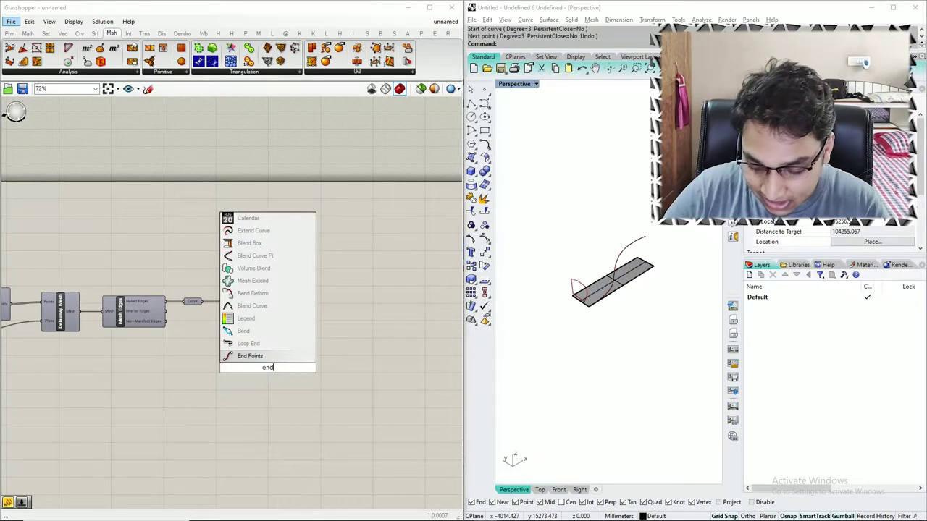
pyautogui.press('Return')
pyautogui.scroll(4, 276, 362)
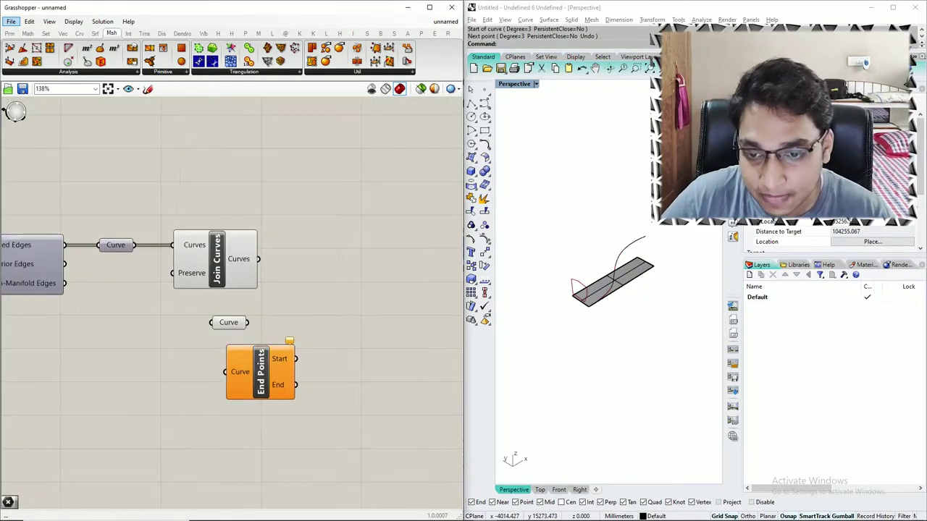
pyautogui.moveTo(246, 322); pyautogui.dragTo(333, 396)
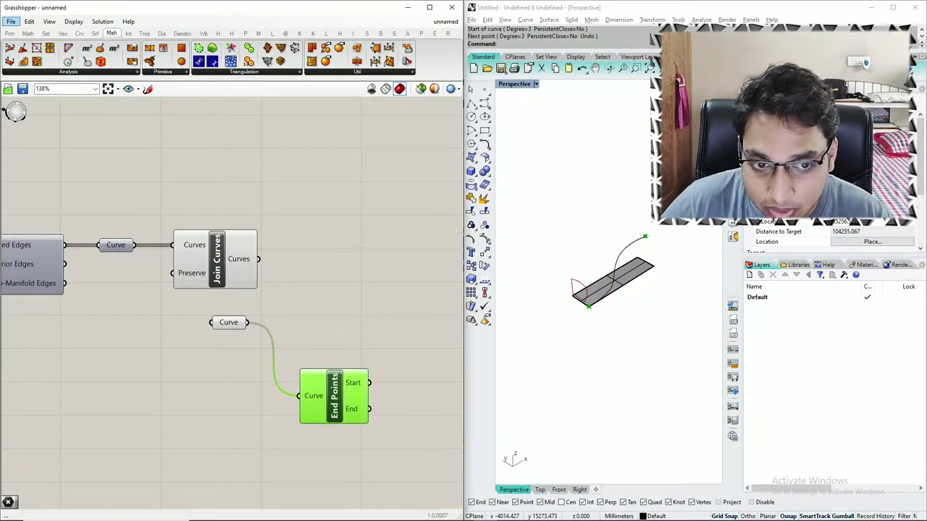
pyautogui.moveTo(228, 322); pyautogui.dragTo(219, 335)
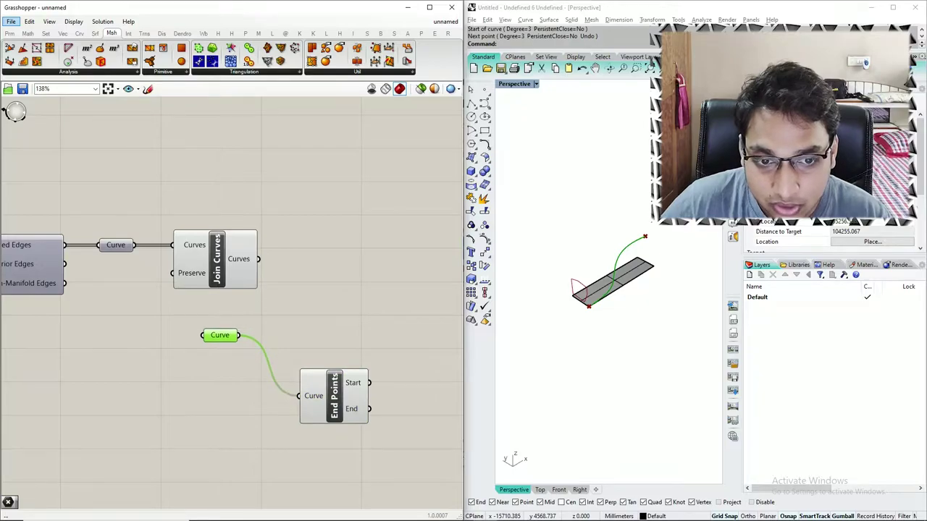
# Add an Area component beside Join Curves and connect the joined Curves output to its Geometry input.
pyautogui.click(217, 259)
pyautogui.doubleClick(356, 248)
pyautogui.write('area')
pyautogui.press('Return')
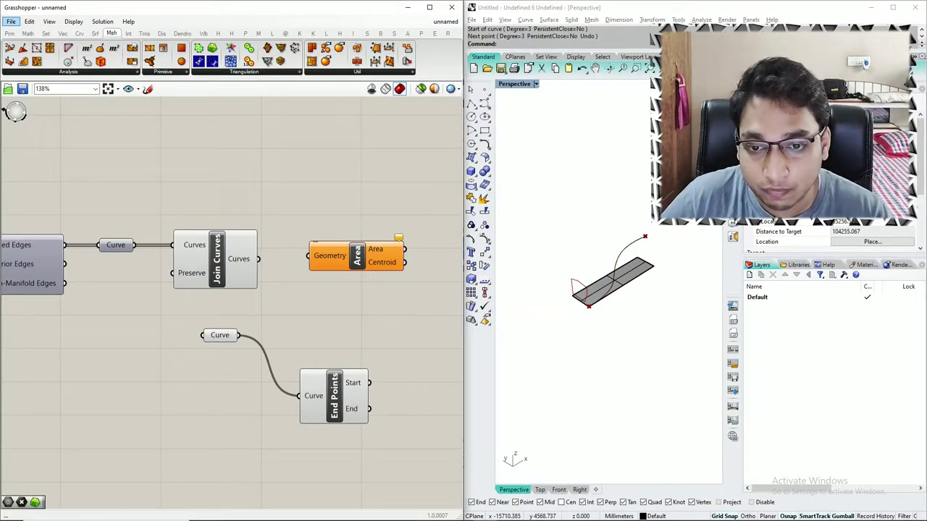
pyautogui.click(220, 259)
pyautogui.moveTo(258, 259); pyautogui.dragTo(324, 255)
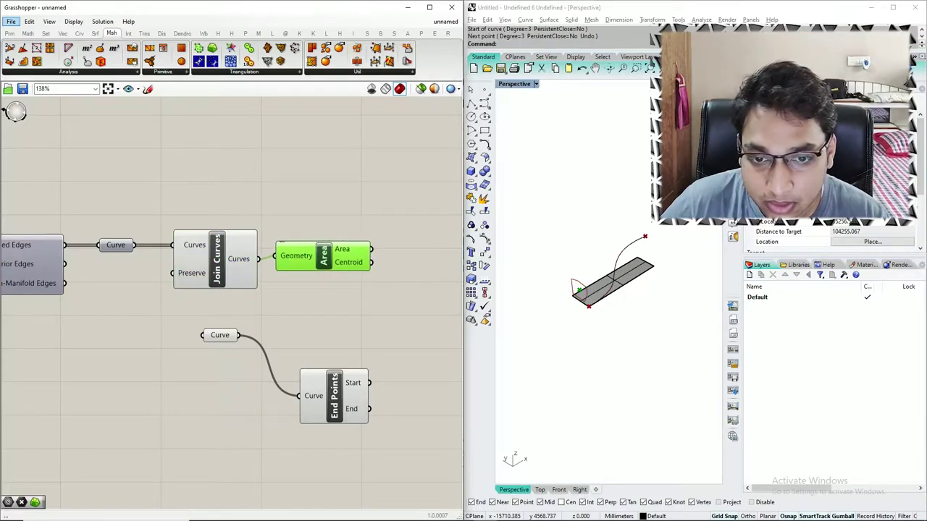
# Add a Move component with the drawn Curve as its Geometry and the Area Centroid as its Motion.
pyautogui.scroll(-3, 245, 250)
pyautogui.scroll(3, 356, 283)
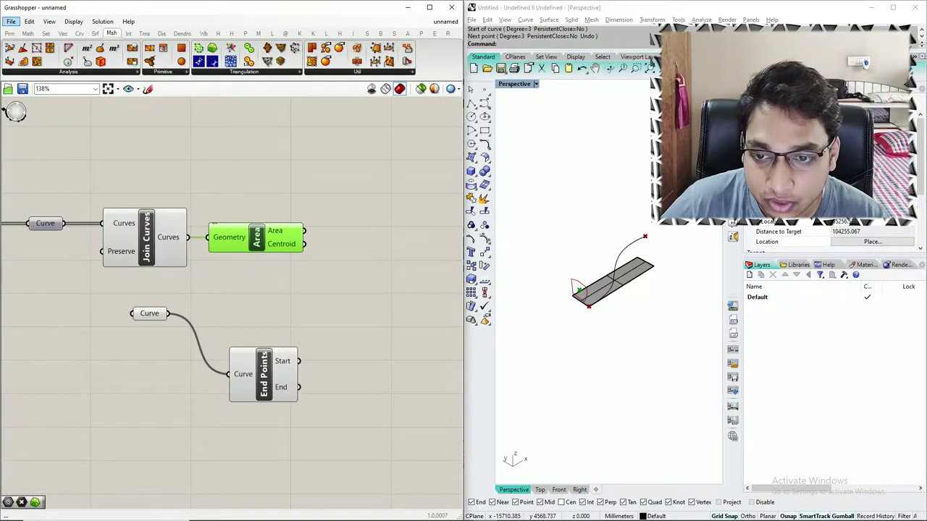
pyautogui.scroll(-3, 184, 266)
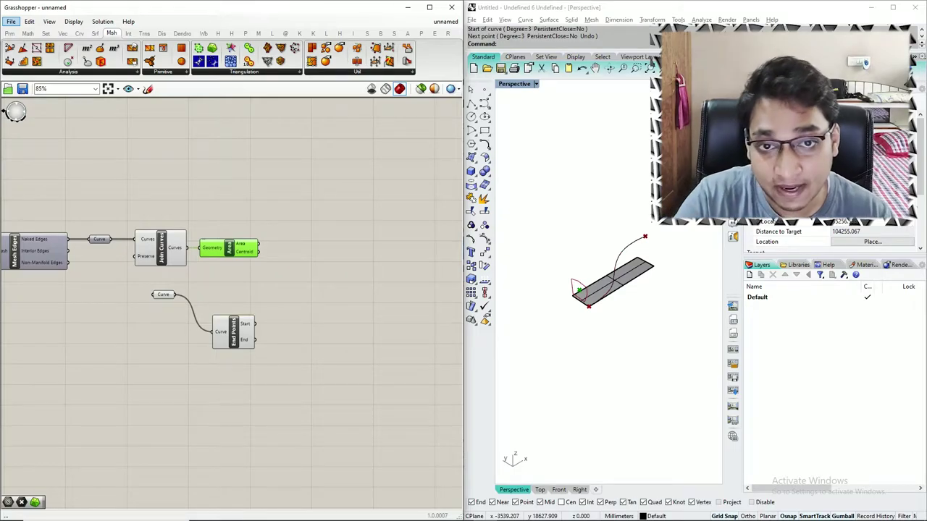
pyautogui.scroll(2, 351, 283)
pyautogui.doubleClick(277, 279)
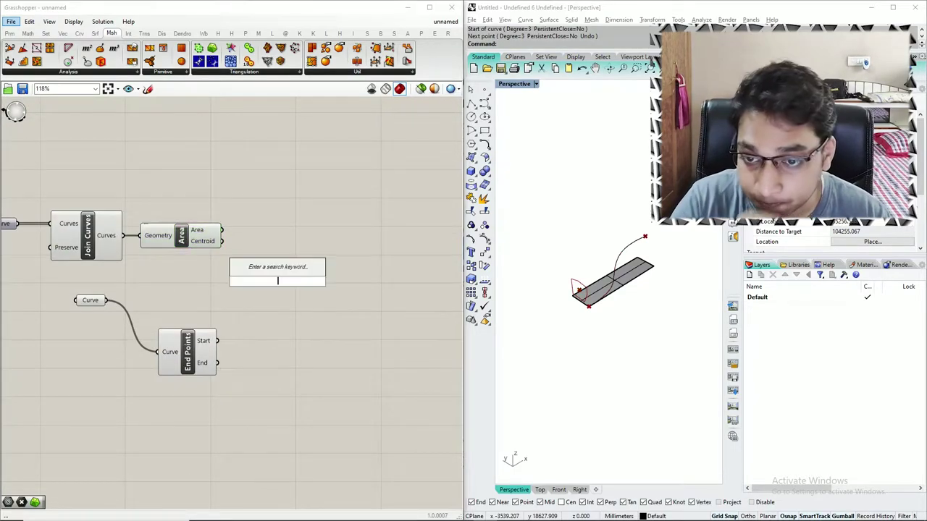
pyautogui.write('move')
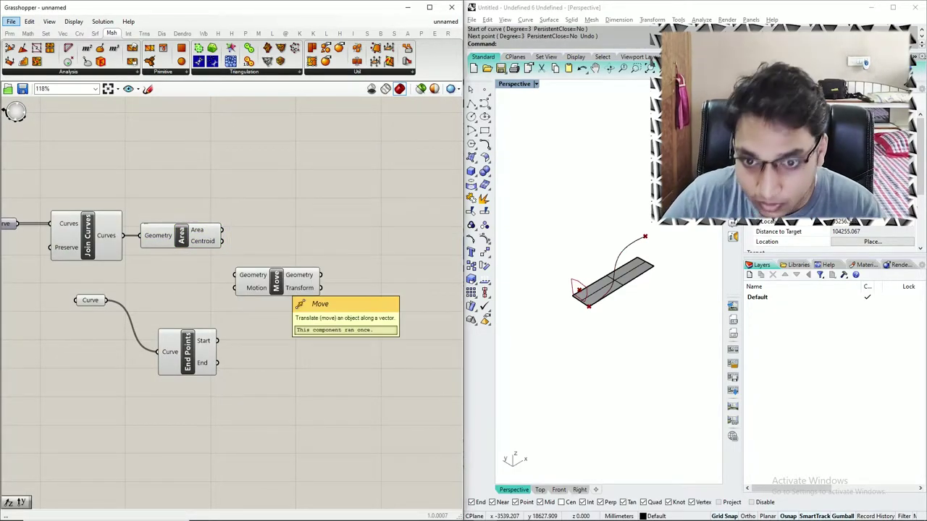
pyautogui.press('Return')
pyautogui.moveTo(106, 300); pyautogui.dragTo(275, 249)
pyautogui.click(298, 262)
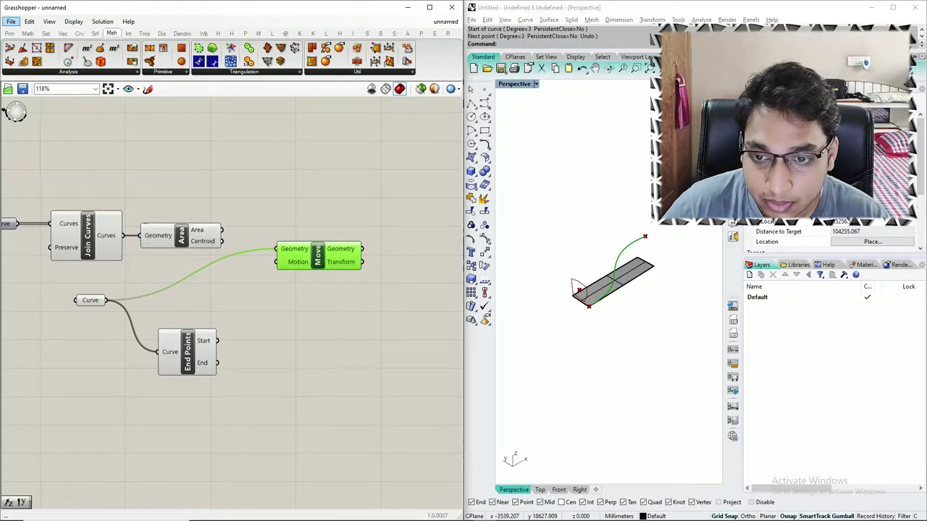
pyautogui.moveTo(223, 241); pyautogui.dragTo(321, 259)
# Rearrange the components so the drawn Curve parameter sits above the Join Curves chain and End Points sits above Move.
pyautogui.moveTo(146, 273); pyautogui.dragTo(89, 368)
pyautogui.moveTo(201, 274); pyautogui.dragTo(108, 381)
pyautogui.moveTo(174, 259); pyautogui.dragTo(104, 390)
pyautogui.moveTo(187, 354); pyautogui.dragTo(188, 352)
pyautogui.moveTo(260, 390); pyautogui.dragTo(204, 423)
pyautogui.moveTo(260, 423); pyautogui.dragTo(149, 137)
pyautogui.moveTo(320, 258); pyautogui.dragTo(369, 180)
pyautogui.scroll(-2, 293, 370)
pyautogui.moveTo(258, 239); pyautogui.dragTo(340, 192)
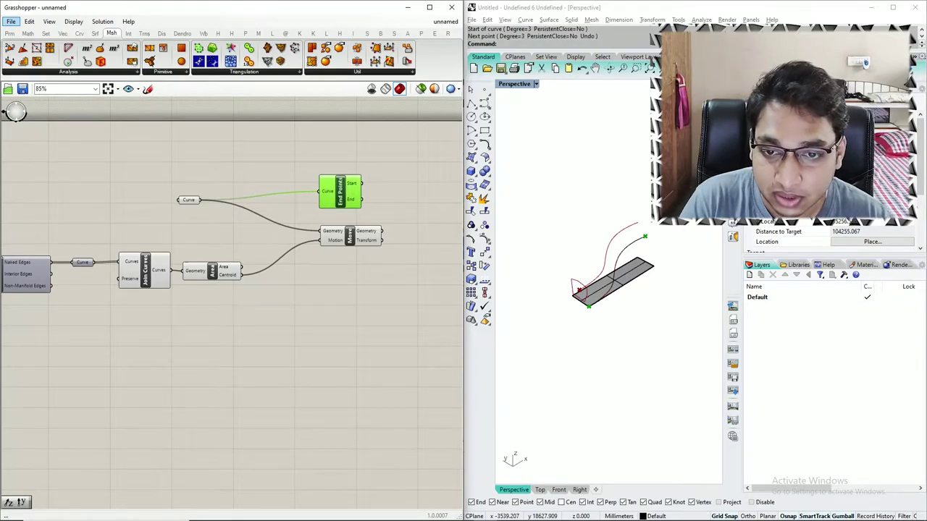
# Group the Join Curves component and name the group OPENING CURVE.
pyautogui.click(324, 290)
pyautogui.scroll(-1, 323, 289)
pyautogui.scroll(2, 12, 272)
pyautogui.scroll(1, 243, 274)
pyautogui.click(244, 286)
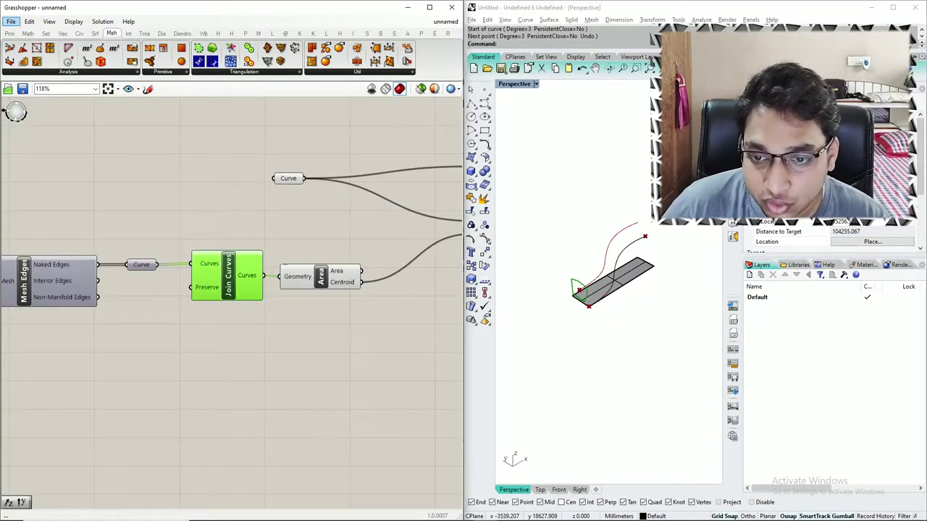
pyautogui.middleClick(231, 273)
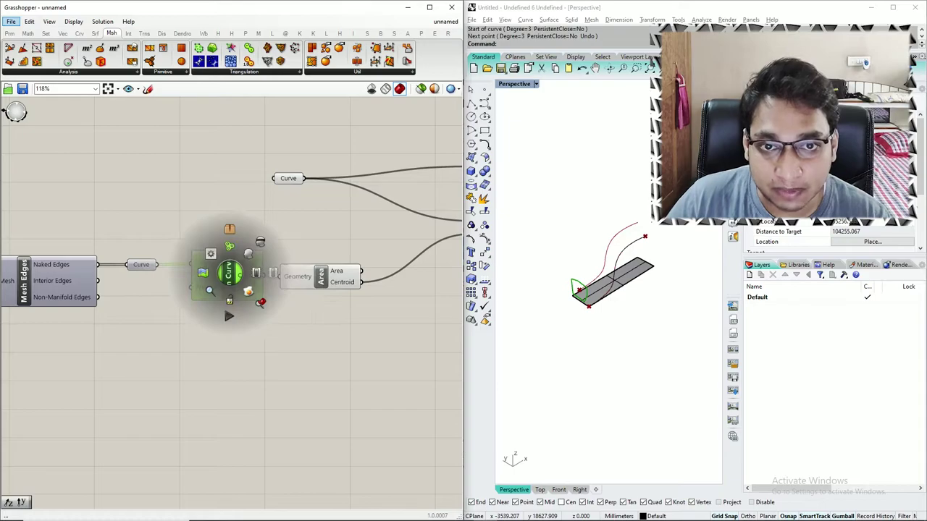
pyautogui.click(229, 247)
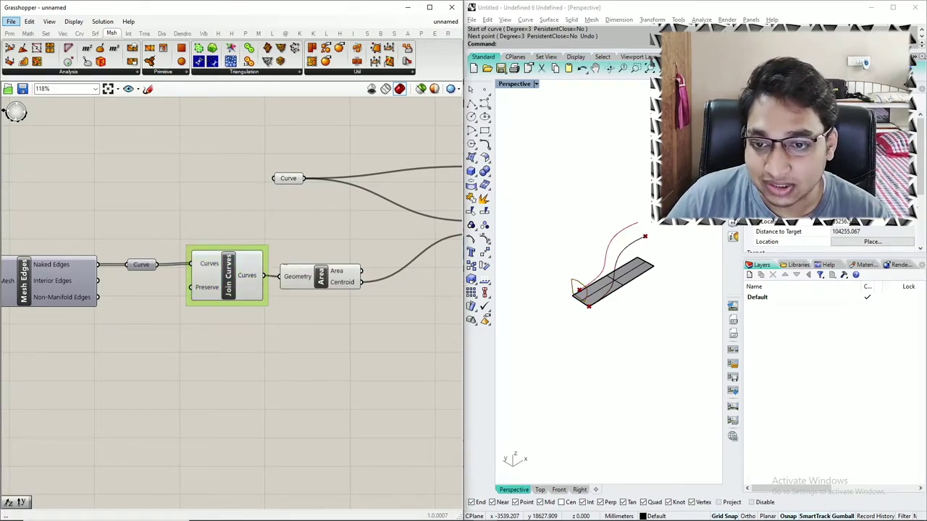
pyautogui.middleClick(238, 249)
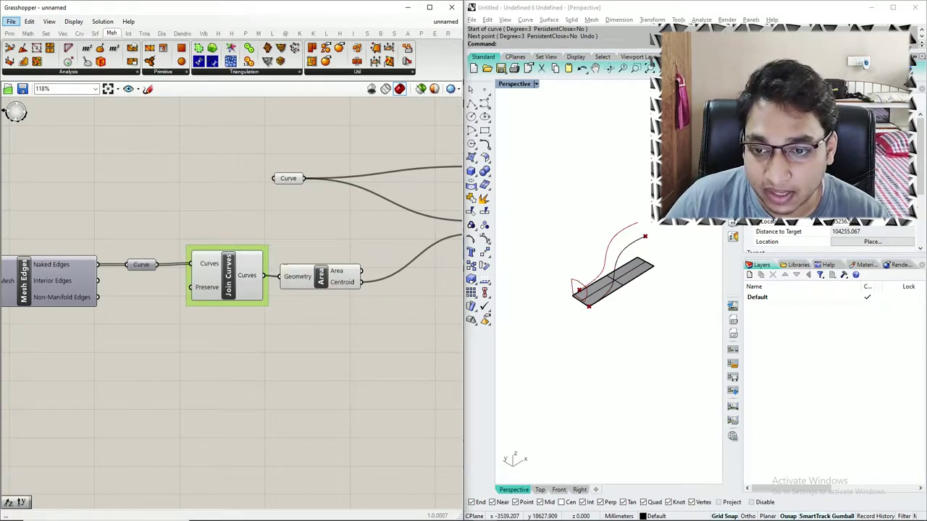
pyautogui.rightClick(210, 304)
pyautogui.write('OPENING')
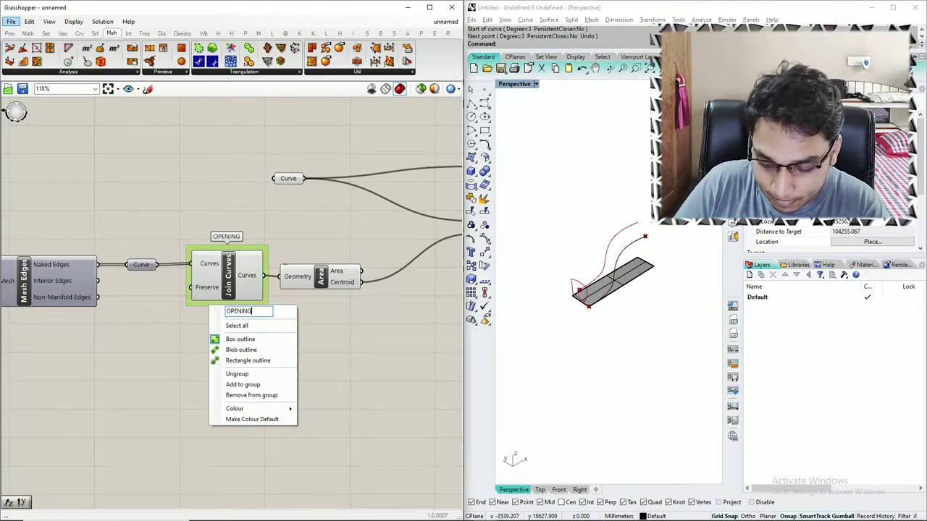
pyautogui.write(' CURVE')
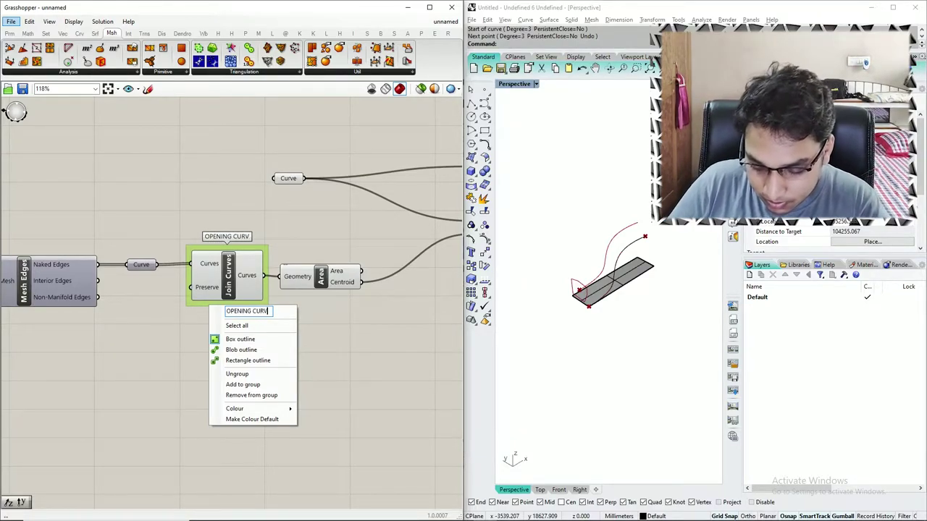
pyautogui.click(310, 323)
# Group the drawn Curve parameter and name the group FLOW.
pyautogui.scroll(-2, 254, 311)
pyautogui.scroll(-2, 142, 286)
pyautogui.scroll(3, 381, 219)
pyautogui.click(156, 242)
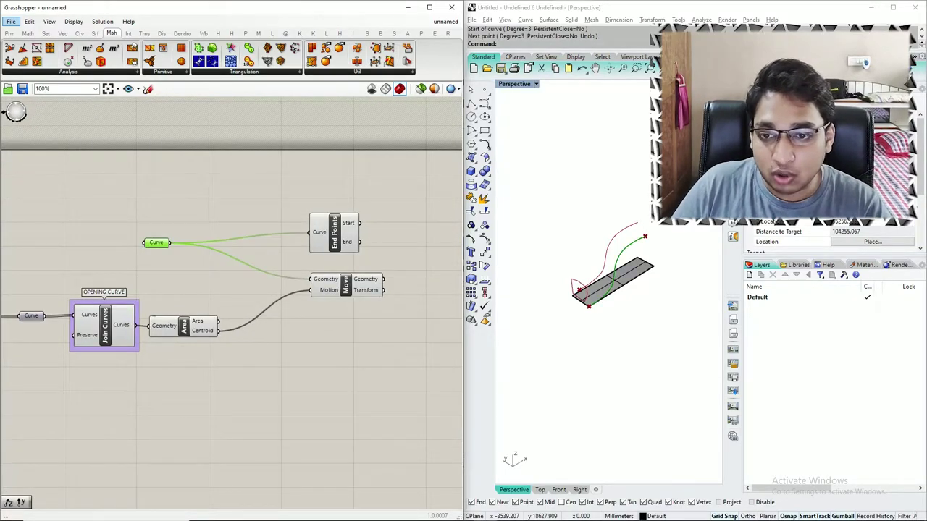
pyautogui.middleClick(156, 242)
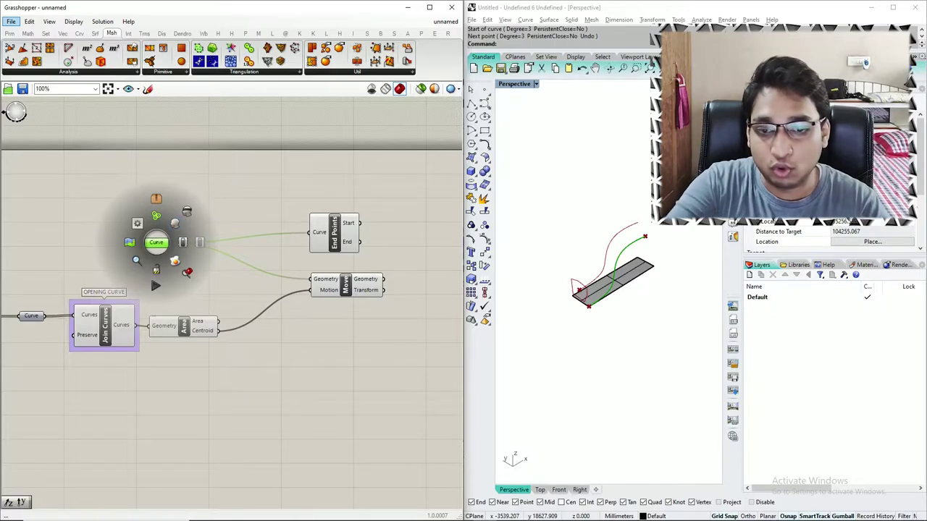
pyautogui.click(156, 216)
pyautogui.rightClick(166, 237)
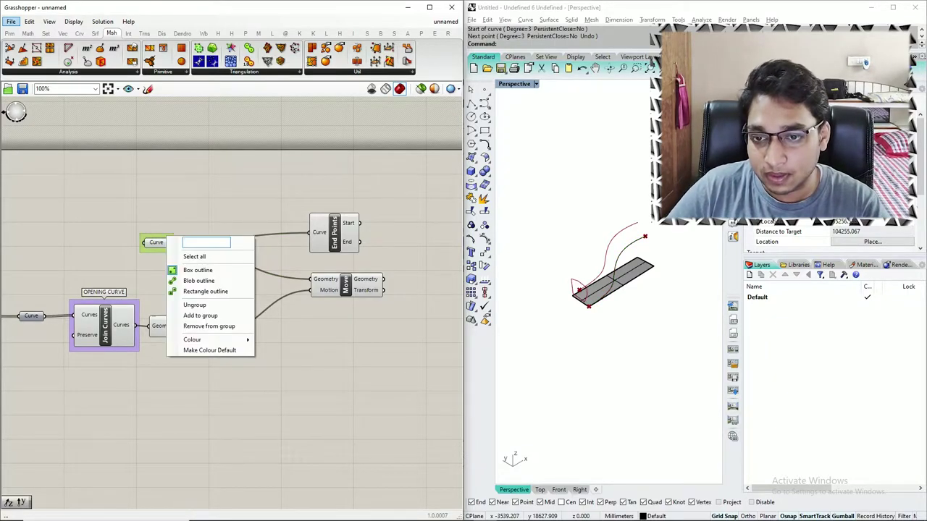
pyautogui.write('FLOW')
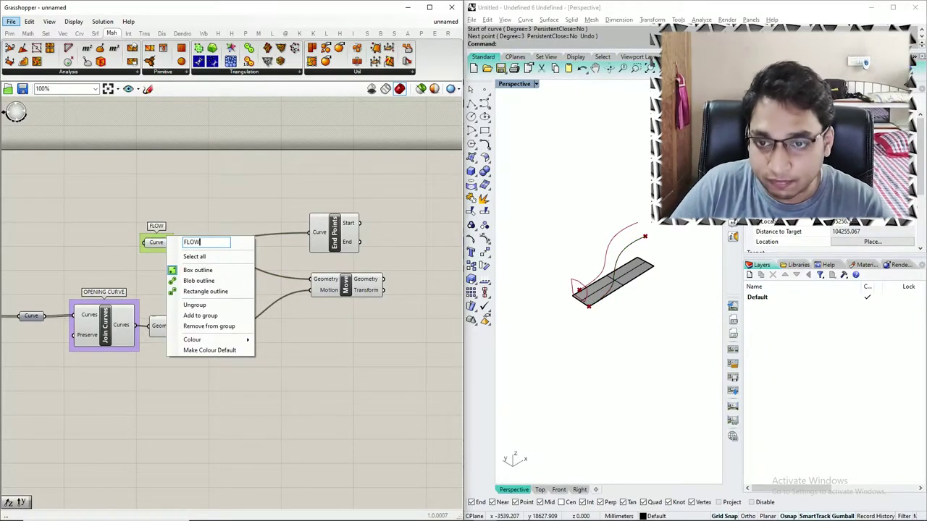
pyautogui.press('Return')
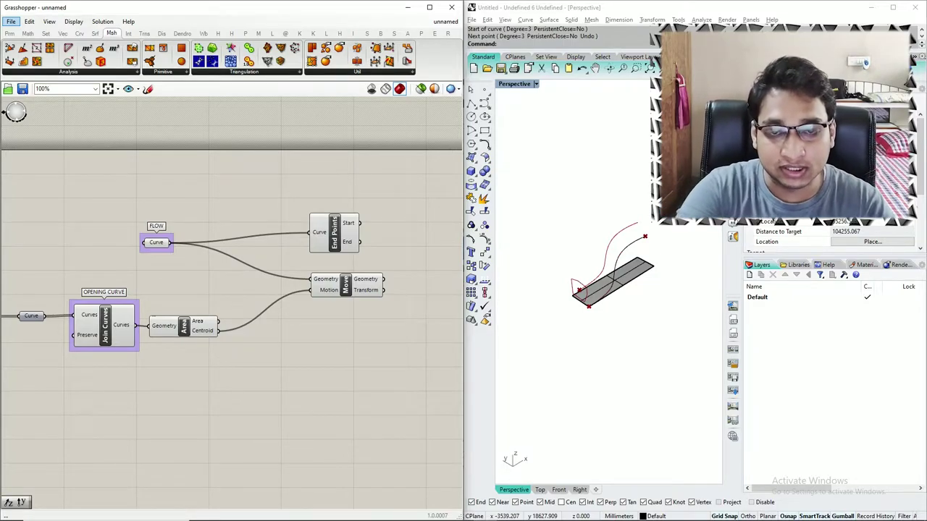
# Replace End Points' input with Move's Geometry output and place End Points just after Move.
pyautogui.click(335, 234)
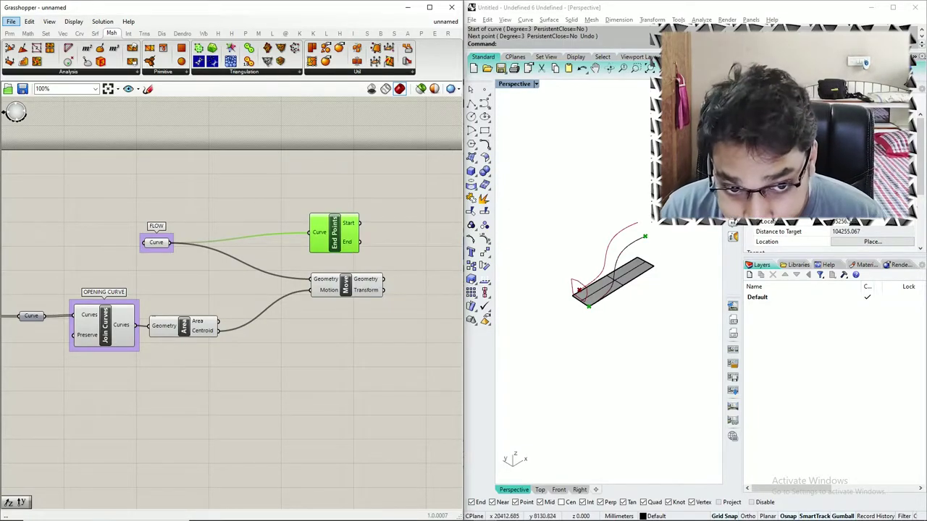
pyautogui.moveTo(383, 279); pyautogui.dragTo(291, 228)
pyautogui.moveTo(383, 279); pyautogui.dragTo(311, 232)
pyautogui.scroll(-4, 148, 245)
pyautogui.scroll(3, 277, 255)
pyautogui.moveTo(219, 229); pyautogui.dragTo(302, 268)
pyautogui.scroll(-1, 312, 277)
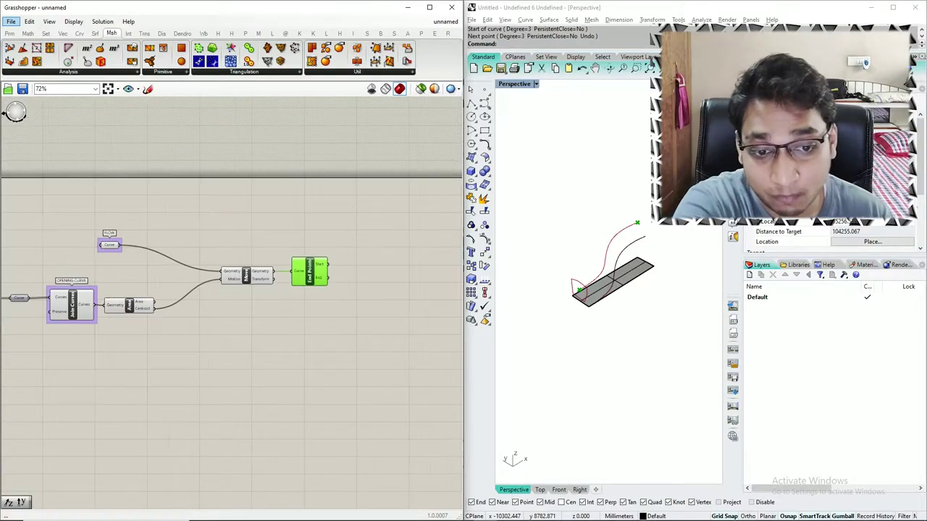
# Duplicate the component chain from YZ Plane through Join Curves directly below the original chain.
pyautogui.scroll(-3, 365, 280)
pyautogui.scroll(-1, 340, 268)
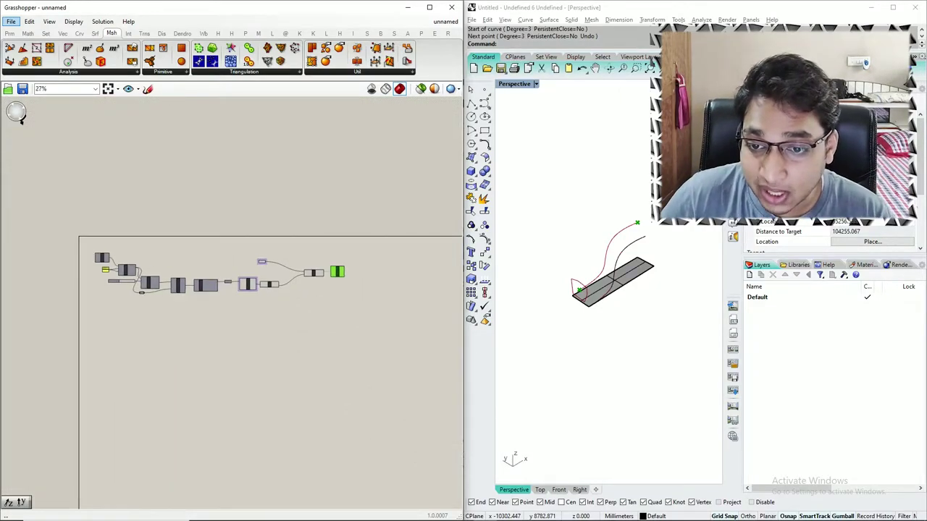
pyautogui.moveTo(252, 235); pyautogui.dragTo(83, 322)
pyautogui.keyDown('alt'); pyautogui.moveTo(149, 283); pyautogui.dragTo(147, 338); pyautogui.keyUp('alt')
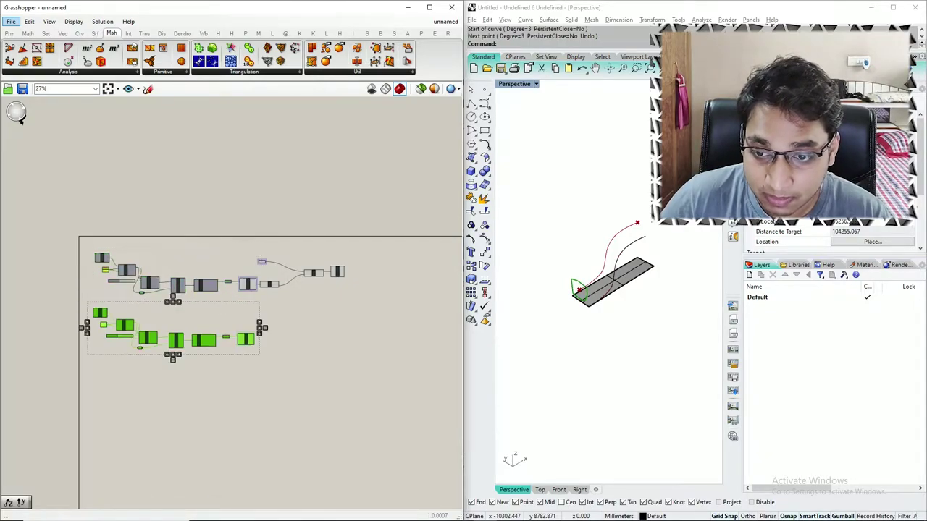
pyautogui.scroll(3, 190, 320)
pyautogui.click(190, 320)
pyautogui.scroll(4, 429, 242)
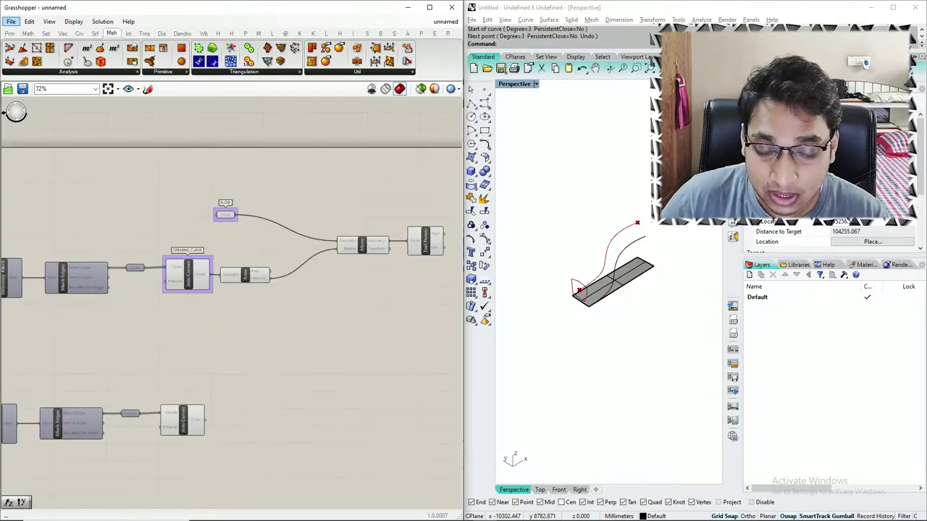
pyautogui.scroll(-2, 429, 241)
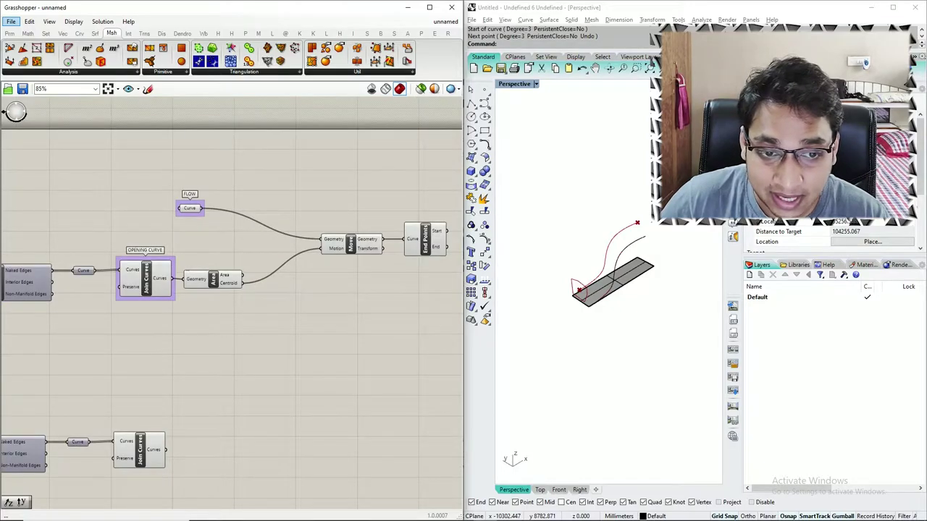
# Route End Points' End output through a new Point parameter into the Origin input of the copied YZ Plane.
pyautogui.scroll(1, 429, 242)
pyautogui.moveTo(429, 242); pyautogui.dragTo(358, 237, button='right')
pyautogui.doubleClick(422, 287)
pyautogui.write('point')
pyautogui.press('Return')
pyautogui.moveTo(377, 244); pyautogui.dragTo(410, 292)
pyautogui.scroll(-6, 417, 293)
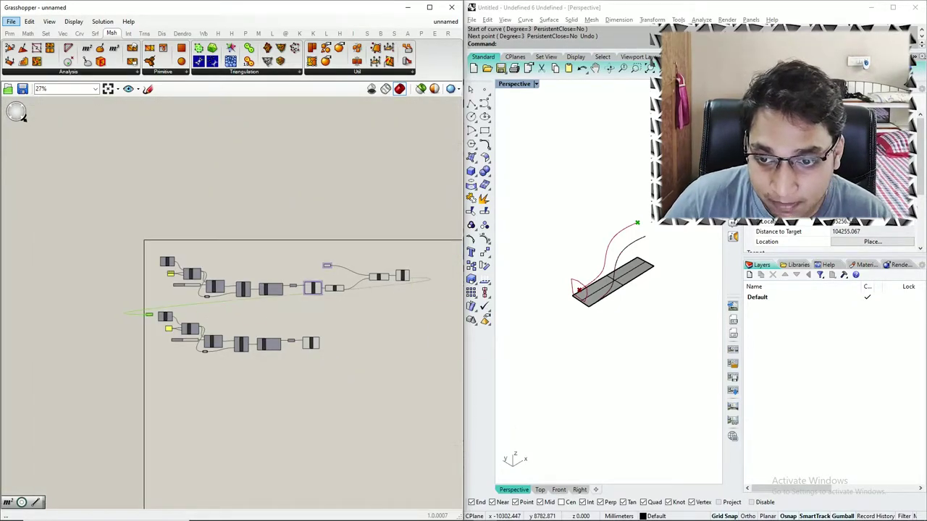
pyautogui.scroll(9, 336, 249)
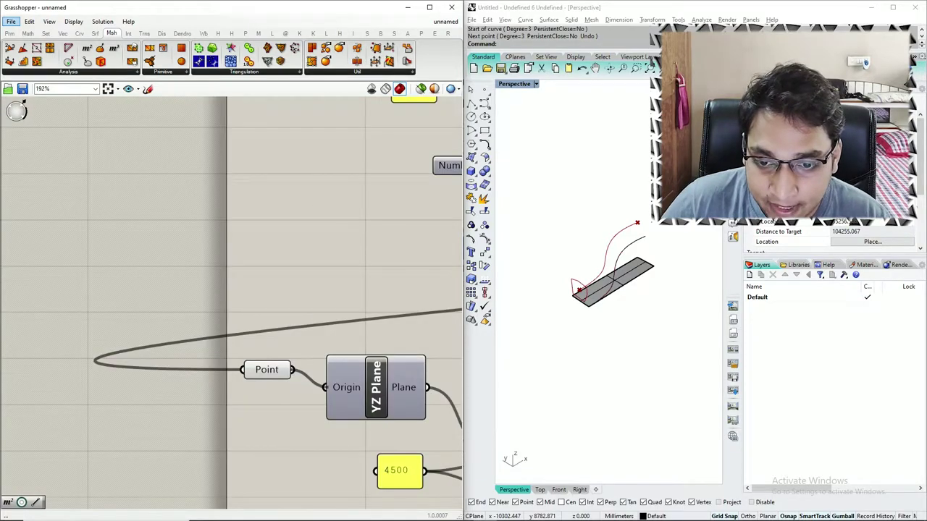
pyautogui.scroll(-2, 192, 344)
pyautogui.scroll(-1, 280, 302)
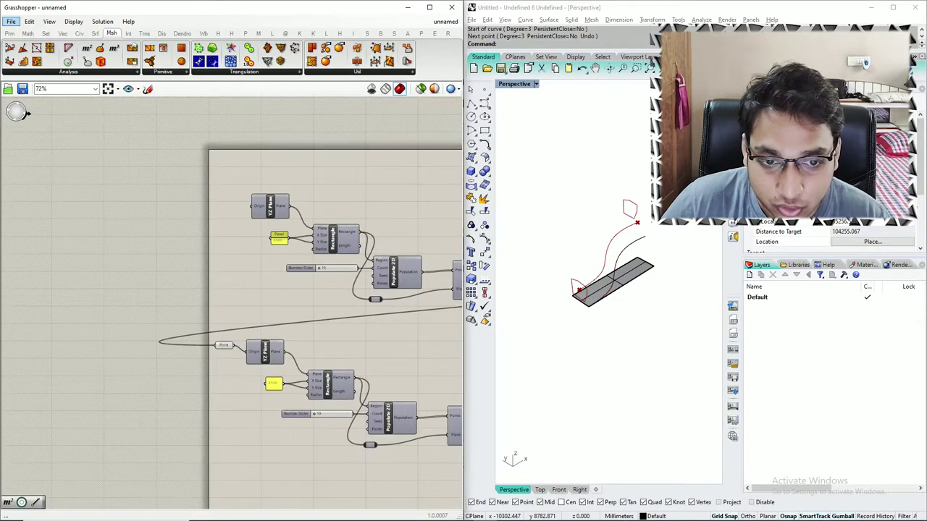
pyautogui.scroll(-1, 280, 303)
pyautogui.scroll(2, 336, 430)
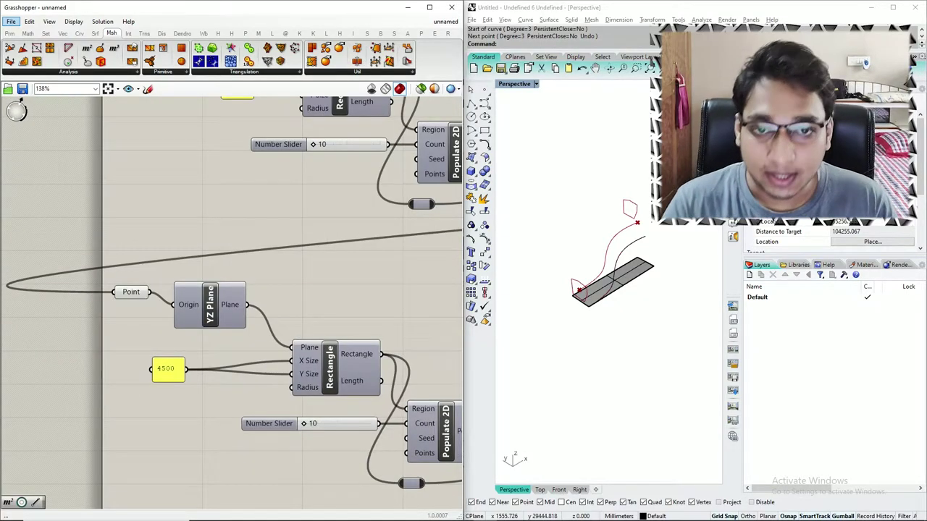
# Show the copied Rectangle's preview and examine where it sits relative to the flow curve's end point.
pyautogui.scroll(-4, 211, 303)
pyautogui.click(289, 334)
pyautogui.middleClick(290, 333)
pyautogui.click(309, 316)
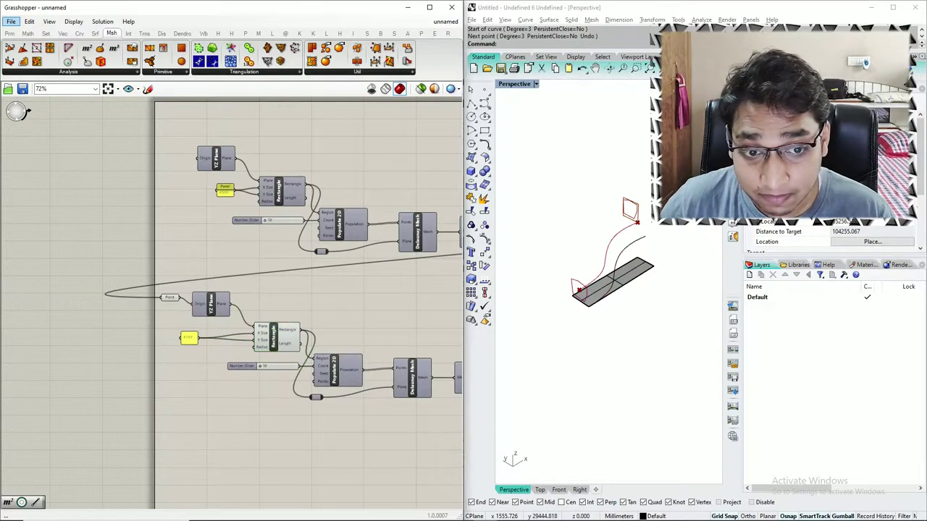
pyautogui.scroll(5, 240, 340)
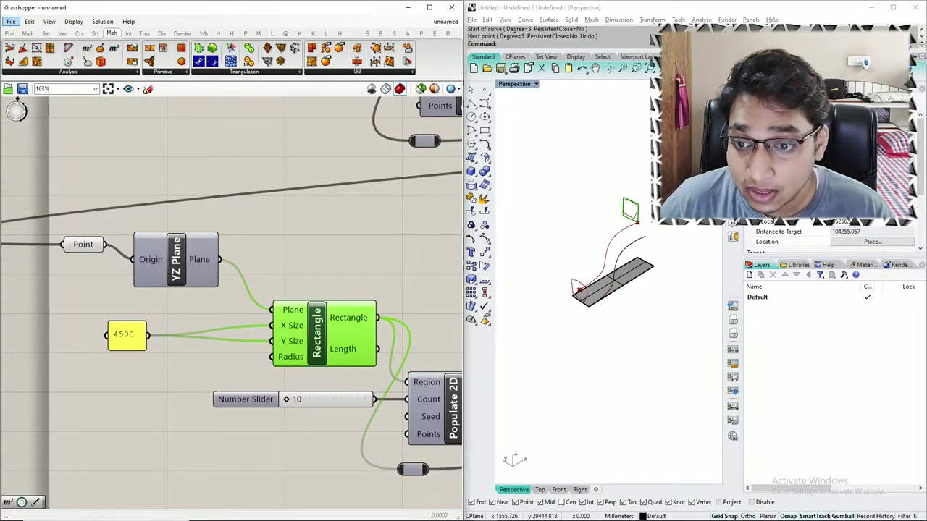
pyautogui.click(84, 245)
pyautogui.click(176, 261)
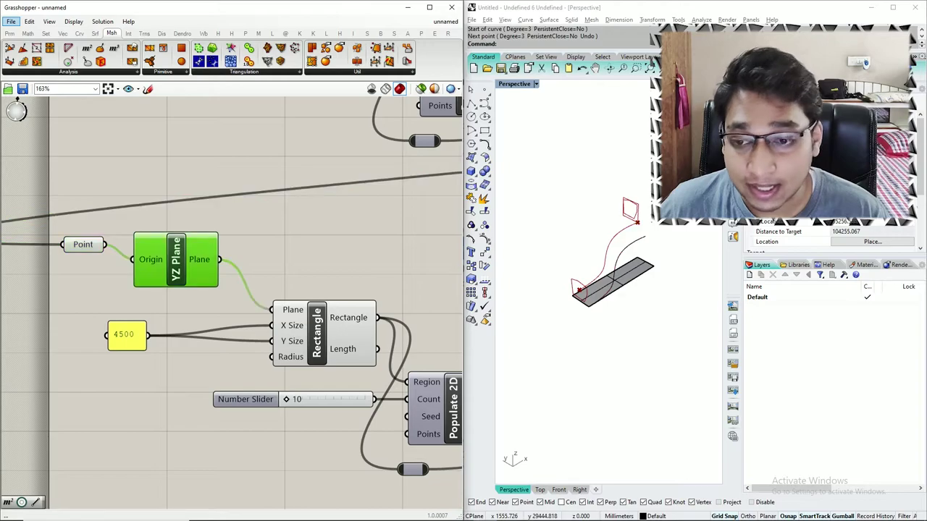
pyautogui.scroll(4, 638, 222)
pyautogui.scroll(-1, 638, 222)
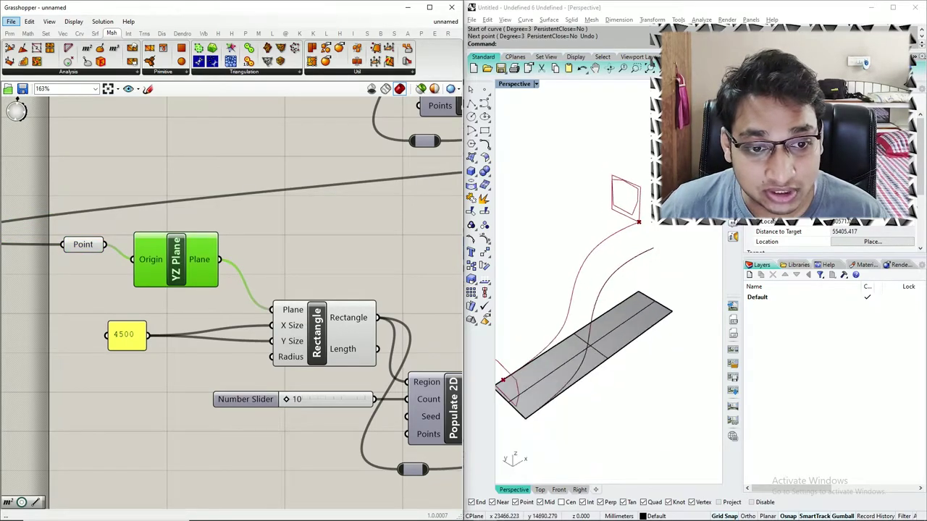
pyautogui.click(317, 333)
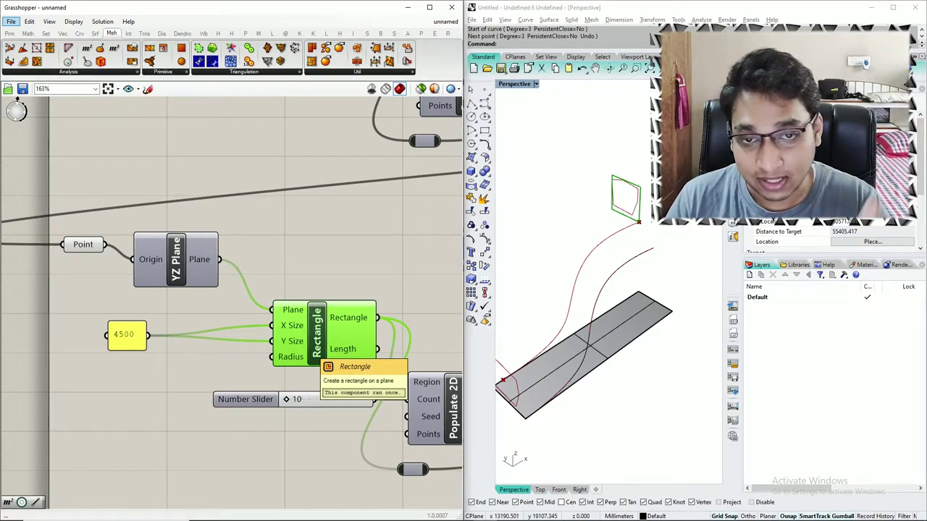
pyautogui.scroll(-3, 283, 308)
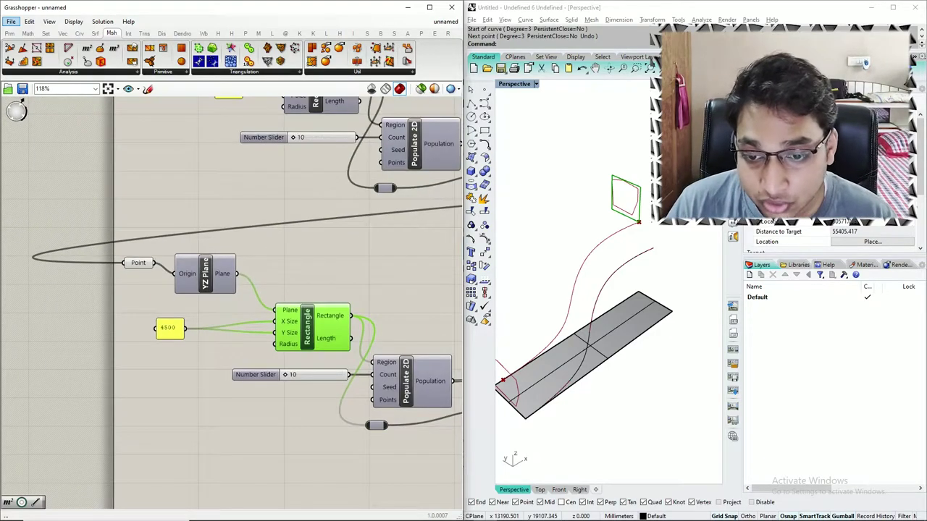
pyautogui.scroll(4, 214, 312)
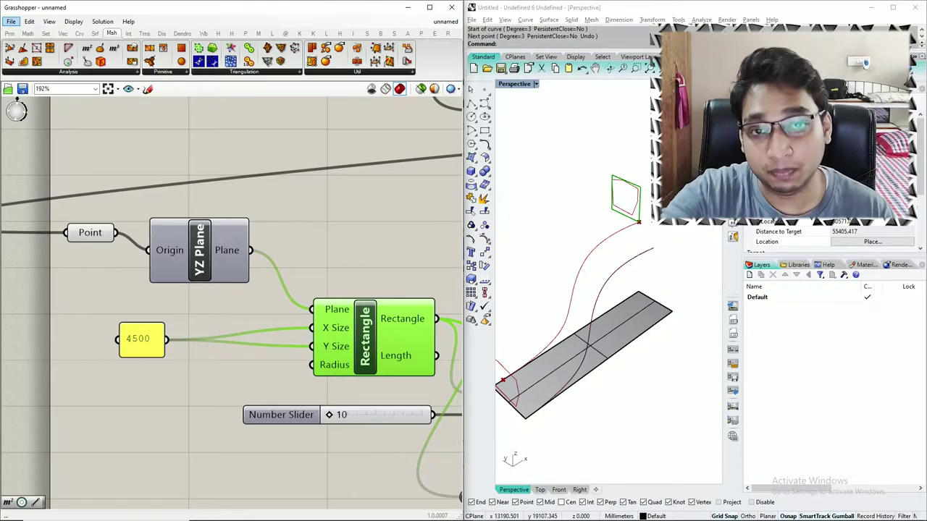
# Add a Construct Domain component below the copied YZ Plane and feed the 4500 panel into both Domain start and Domain end.
pyautogui.doubleClick(216, 299)
pyautogui.write('cont')
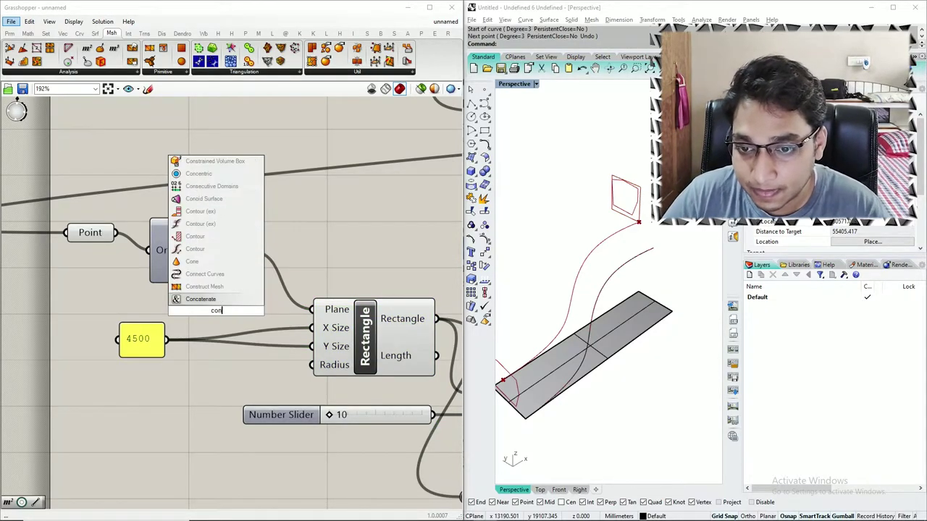
pyautogui.press('BackSpace')
pyautogui.write('struct')
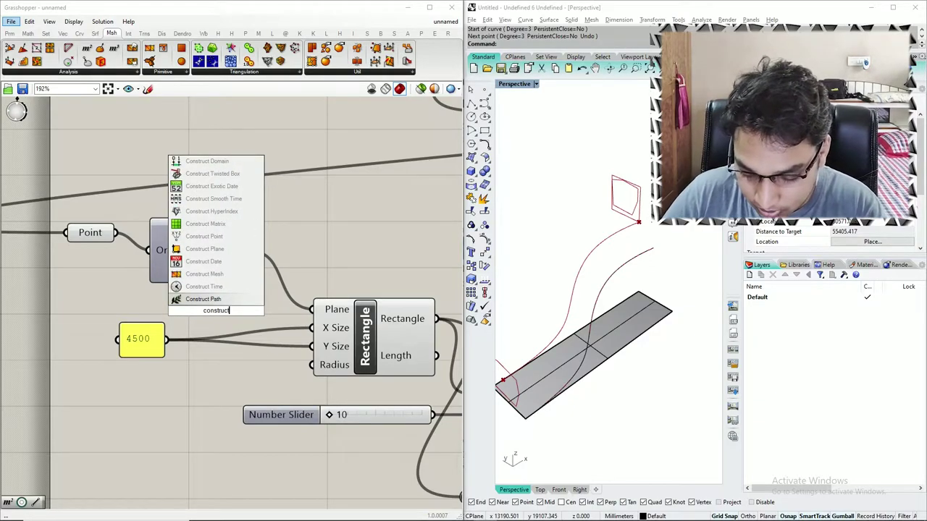
pyautogui.write(' domain')
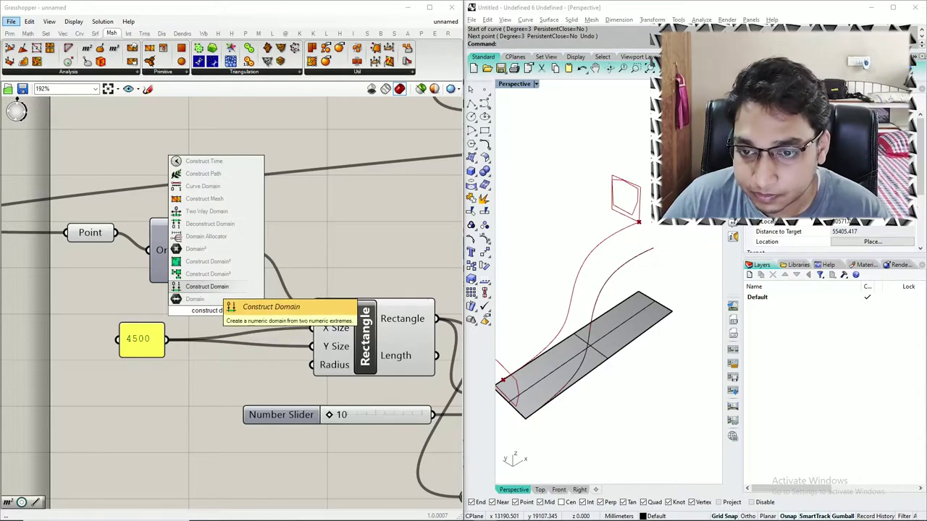
pyautogui.click(221, 287)
pyautogui.moveTo(221, 289); pyautogui.dragTo(181, 426)
pyautogui.scroll(-3, 244, 289)
pyautogui.moveTo(194, 319); pyautogui.dragTo(157, 404)
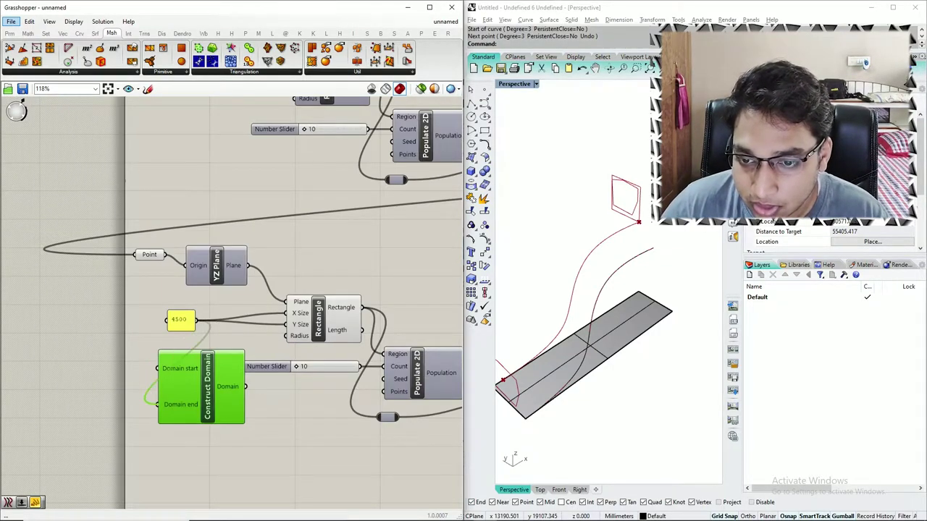
# Give Domain start the expression -x and connect the Domain output to the copied Rectangle's X Size and Y Size.
pyautogui.rightClick(179, 368)
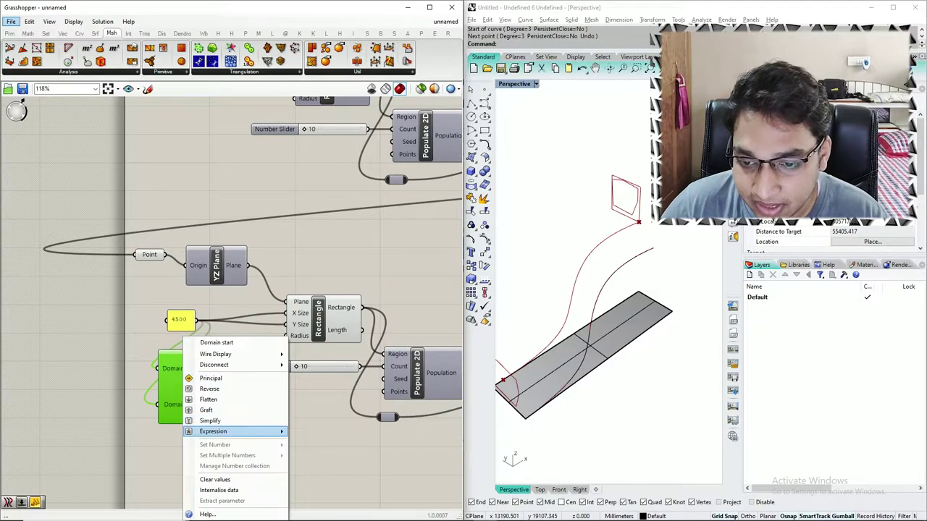
pyautogui.moveTo(218, 431)
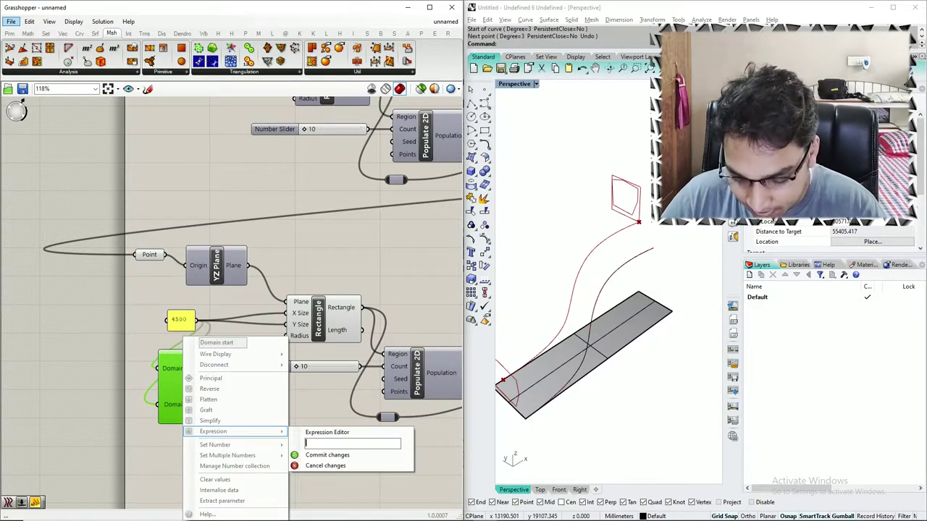
pyautogui.write('-x')
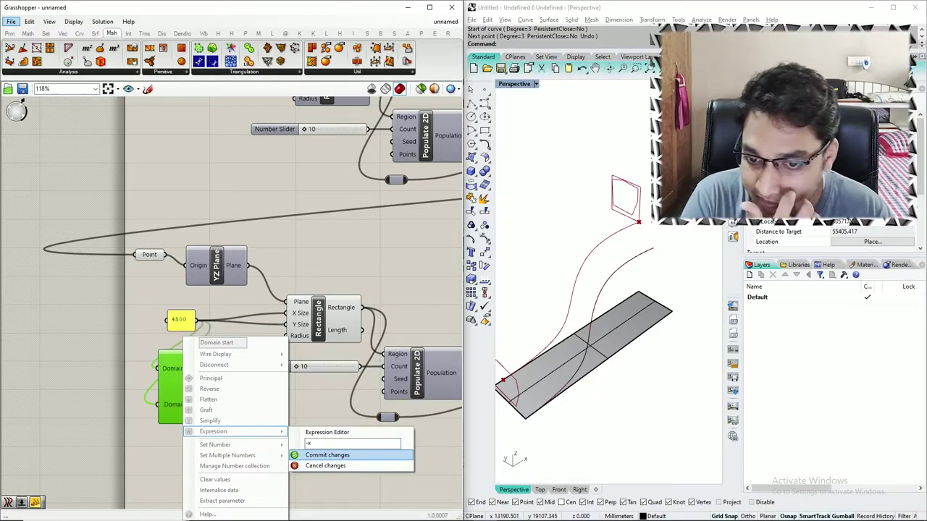
pyautogui.click(327, 455)
pyautogui.moveTo(245, 387); pyautogui.dragTo(287, 325)
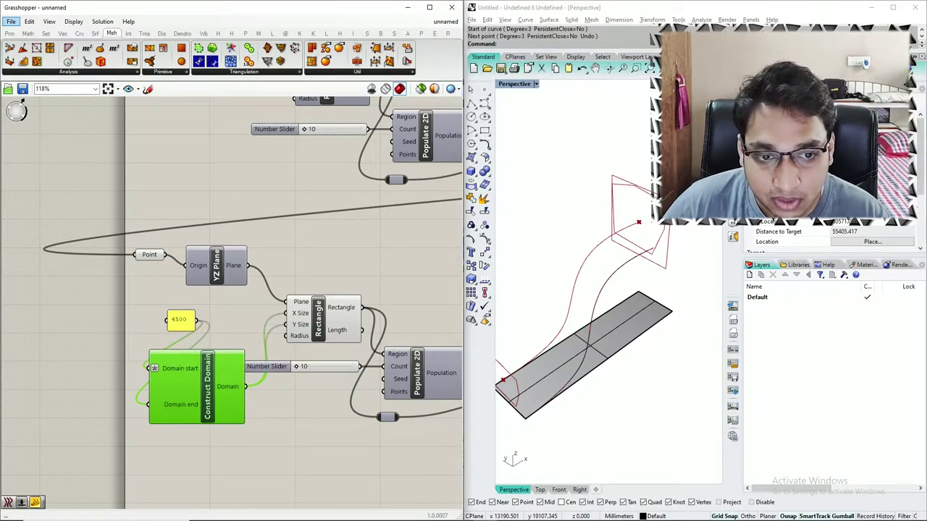
# Disable the preview of the copied Rectangle.
pyautogui.scroll(-3, 245, 270)
pyautogui.click(288, 293)
pyautogui.middleClick(289, 293)
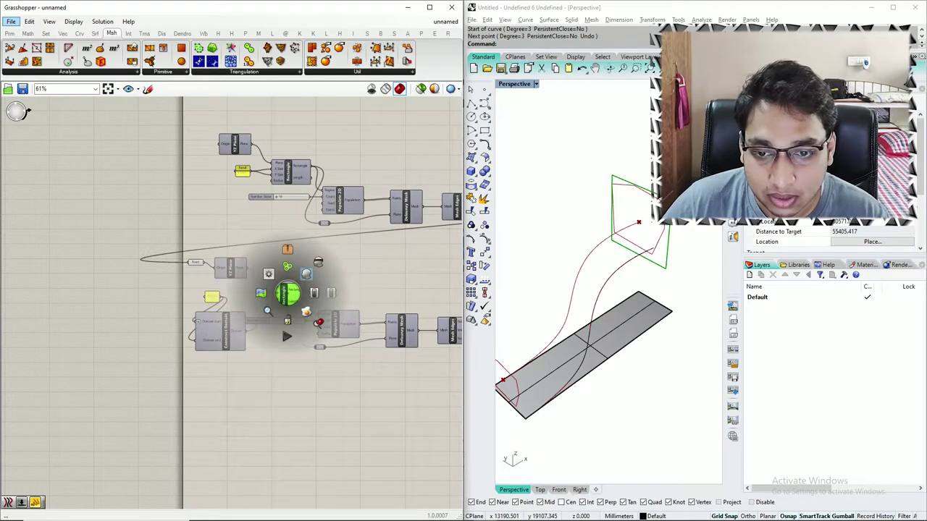
pyautogui.click(318, 262)
pyautogui.scroll(-6, 618, 264)
pyautogui.moveTo(619, 264)
pyautogui.mouseDown(button='right')
pyautogui.moveTo(579, 232)
pyautogui.moveTo(612, 251)
pyautogui.moveTo(648, 250)
pyautogui.moveTo(612, 253)
pyautogui.moveTo(603, 266)
pyautogui.mouseUp(button='right')
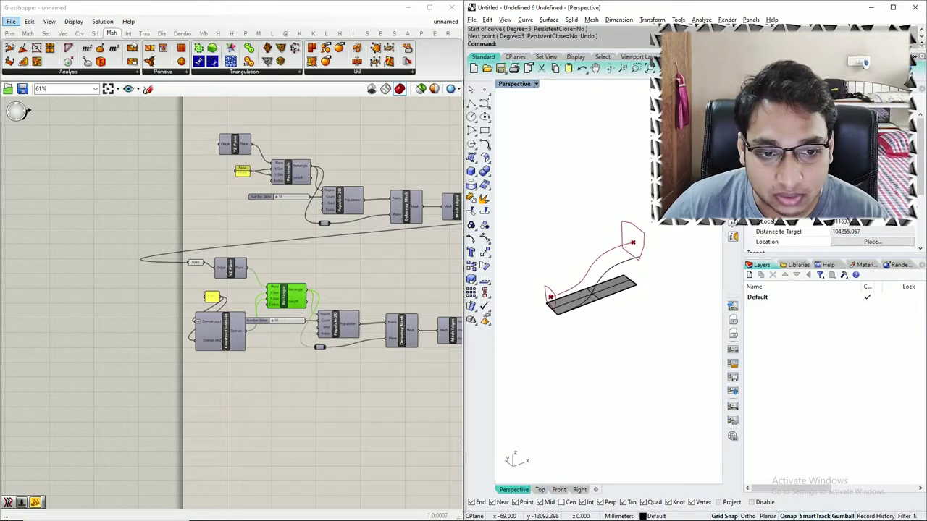
# Rearrange the copied chain's inputs so the 4500 panel precedes Construct Domain and Construct Domain precedes Rectangle.
pyautogui.moveTo(221, 337)
pyautogui.mouseDown()
pyautogui.moveTo(226, 316)
pyautogui.moveTo(234, 346)
pyautogui.mouseUp()
pyautogui.moveTo(211, 296); pyautogui.dragTo(212, 395)
pyautogui.moveTo(172, 338); pyautogui.dragTo(171, 334)
pyautogui.moveTo(225, 337); pyautogui.dragTo(190, 304)
pyautogui.scroll(3, 292, 268)
pyautogui.click(292, 268)
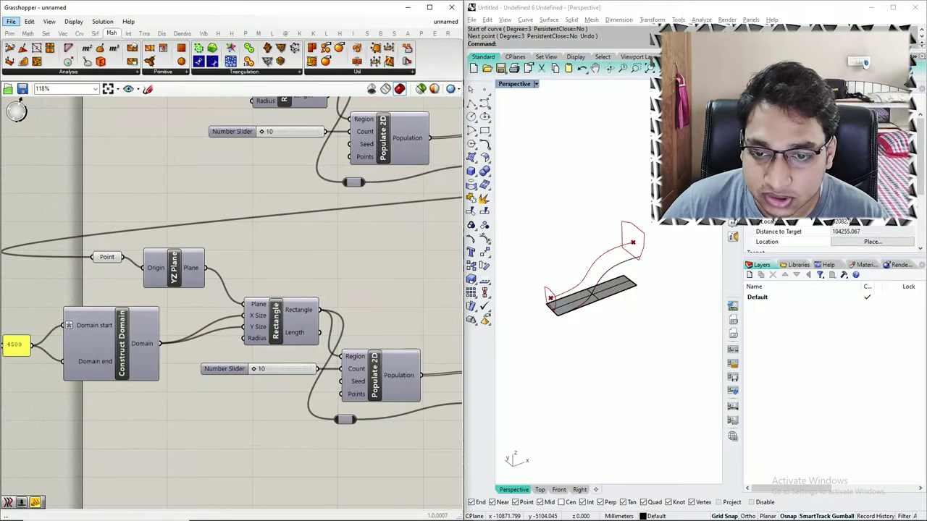
# Examine the opening outlines of both Join Curves components at the two ends of the flow curve.
pyautogui.scroll(-5, 142, 293)
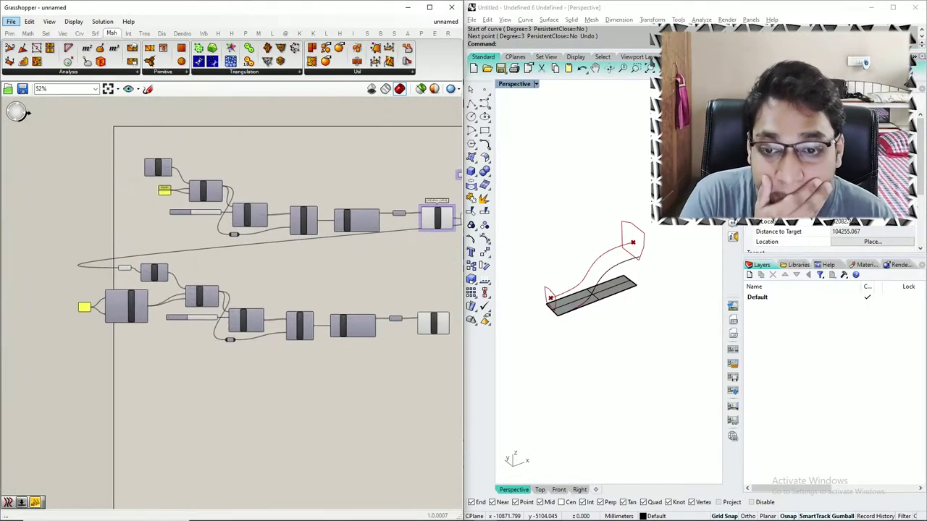
pyautogui.scroll(4, 344, 319)
pyautogui.click(349, 322)
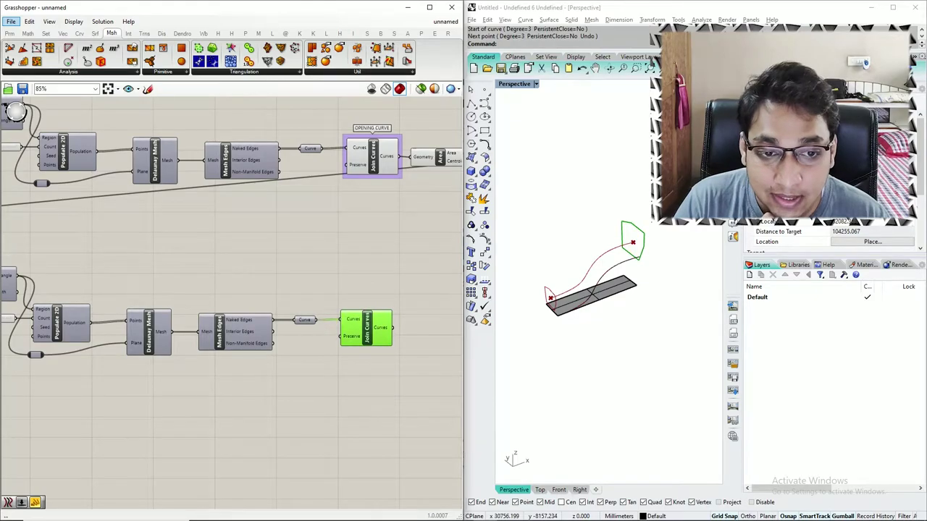
pyautogui.click(369, 153)
pyautogui.scroll(-2, 312, 269)
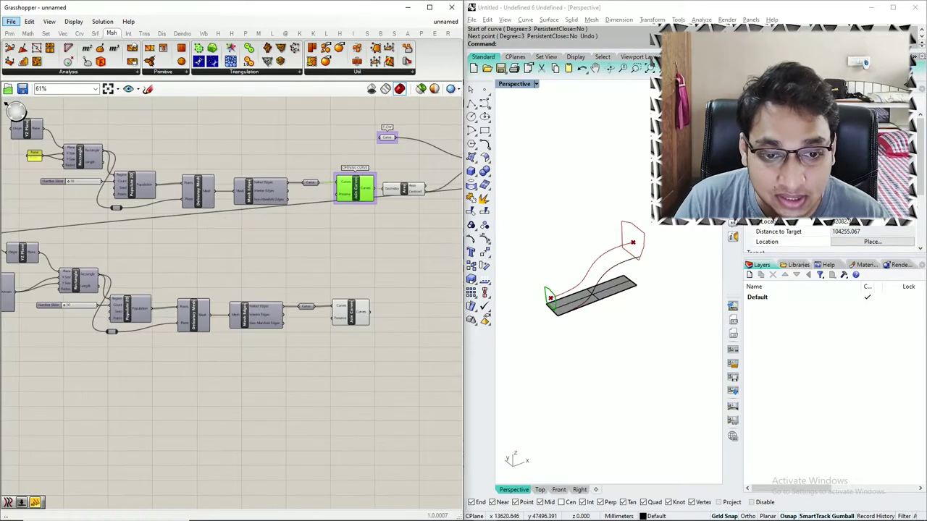
pyautogui.moveTo(608, 304); pyautogui.dragTo(590, 326, button='right')
pyautogui.press('Left')
pyautogui.press('Left')
pyautogui.press('Left')
pyautogui.press('Left')
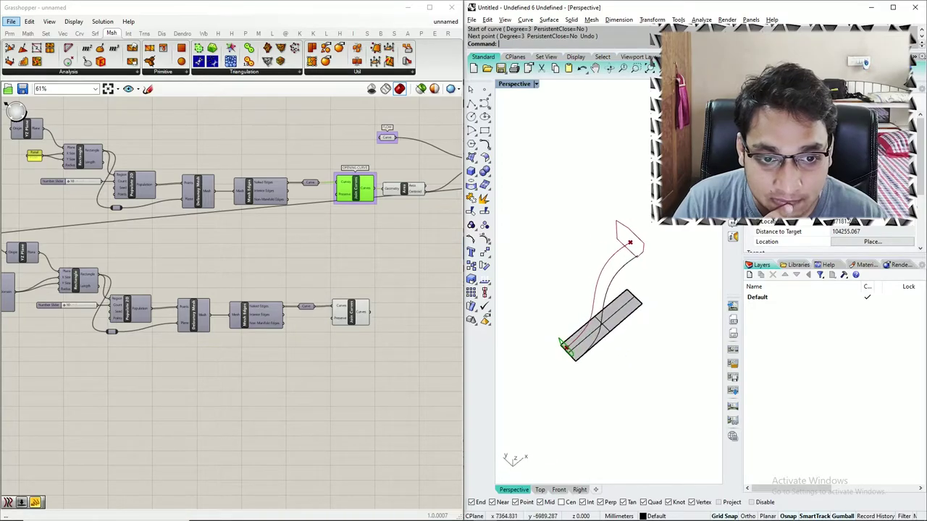
# Stack the two 4500 panels one above the other and move them ahead of both component chains.
pyautogui.scroll(-2, 246, 254)
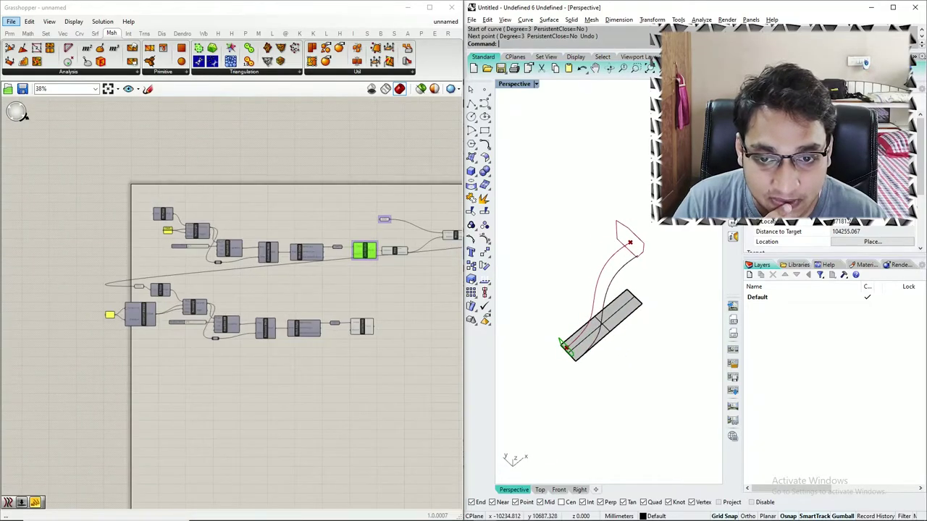
pyautogui.scroll(5, 317, 289)
pyautogui.scroll(-6, 337, 325)
pyautogui.scroll(1, 159, 297)
pyautogui.scroll(2, 162, 305)
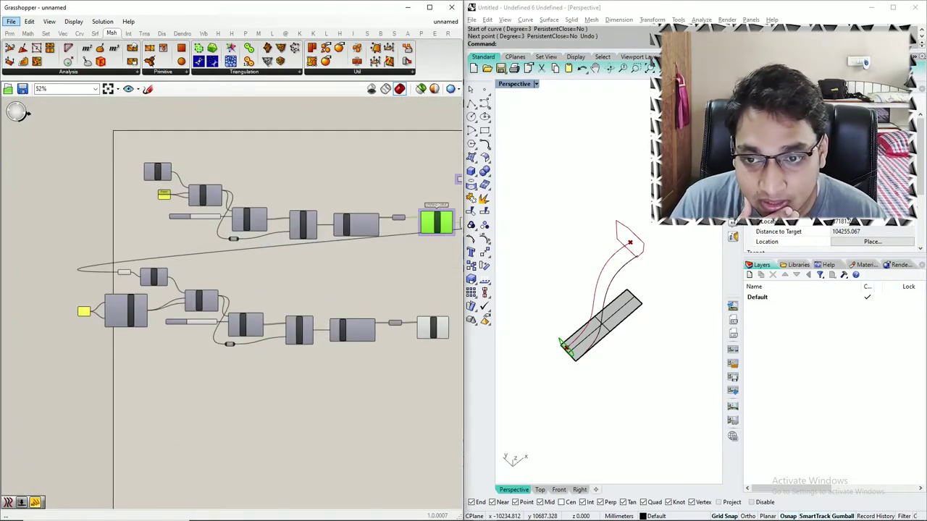
pyautogui.scroll(4, 74, 189)
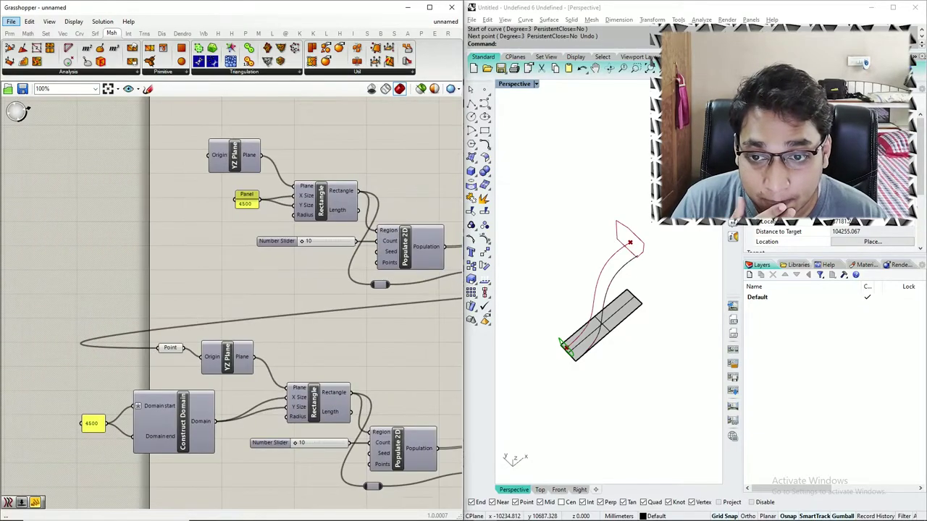
pyautogui.moveTo(246, 200); pyautogui.dragTo(108, 203)
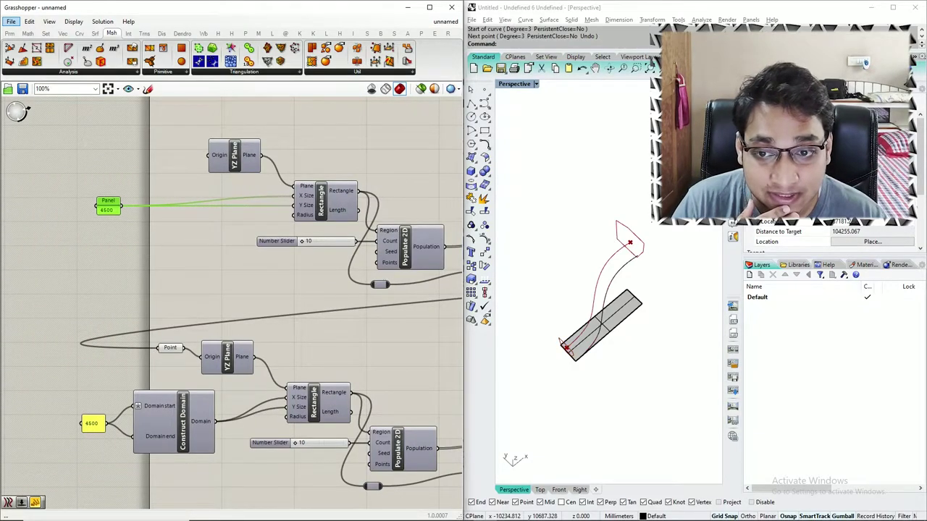
pyautogui.middleClick(108, 205)
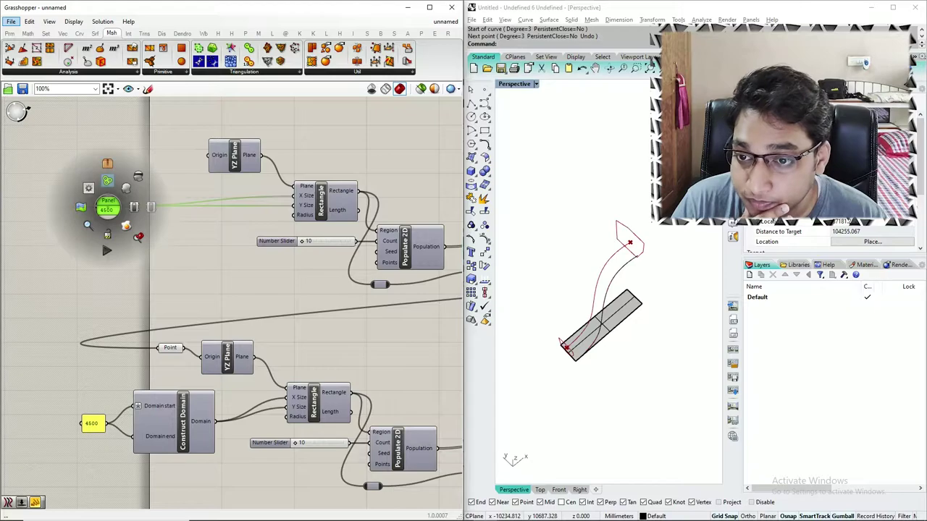
pyautogui.moveTo(92, 423); pyautogui.dragTo(108, 243)
pyautogui.keyDown('shift'); pyautogui.click(108, 205); pyautogui.keyUp('shift')
pyautogui.moveTo(108, 206); pyautogui.dragTo(37, 307)
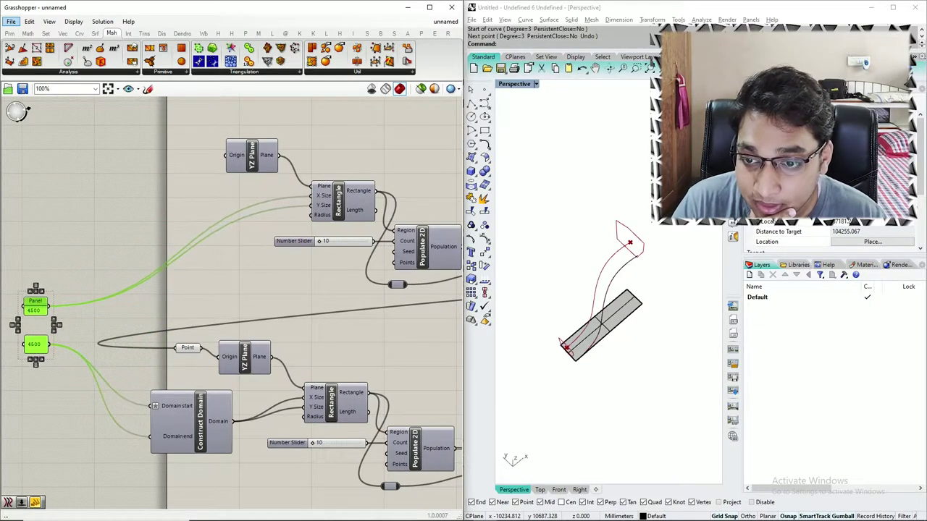
# Group the two 4500 panels and name the group MAIN PARAMETERS.
pyautogui.scroll(-3, 348, 288)
pyautogui.click(131, 330)
pyautogui.scroll(3, 132, 330)
pyautogui.moveTo(178, 227); pyautogui.dragTo(263, 362)
pyautogui.middleClick(241, 265)
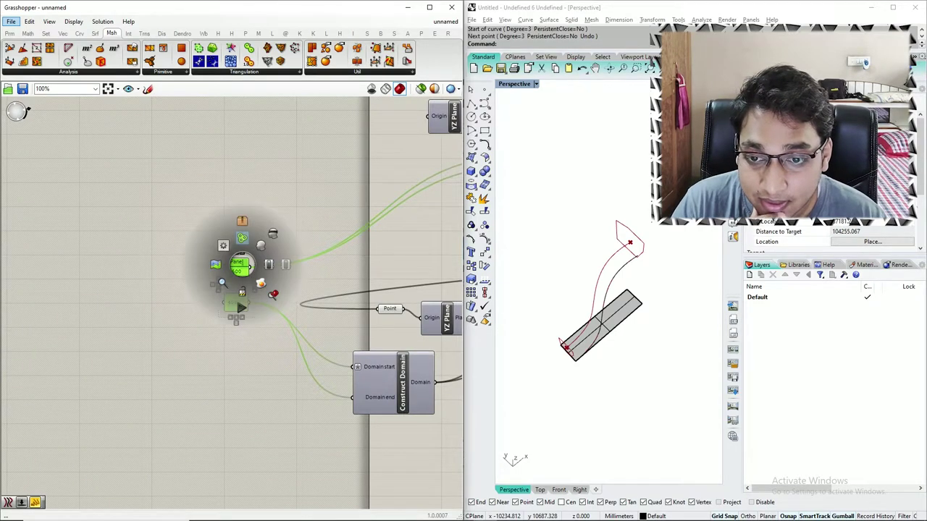
pyautogui.click(242, 237)
pyautogui.scroll(5, 252, 262)
pyautogui.rightClick(263, 250)
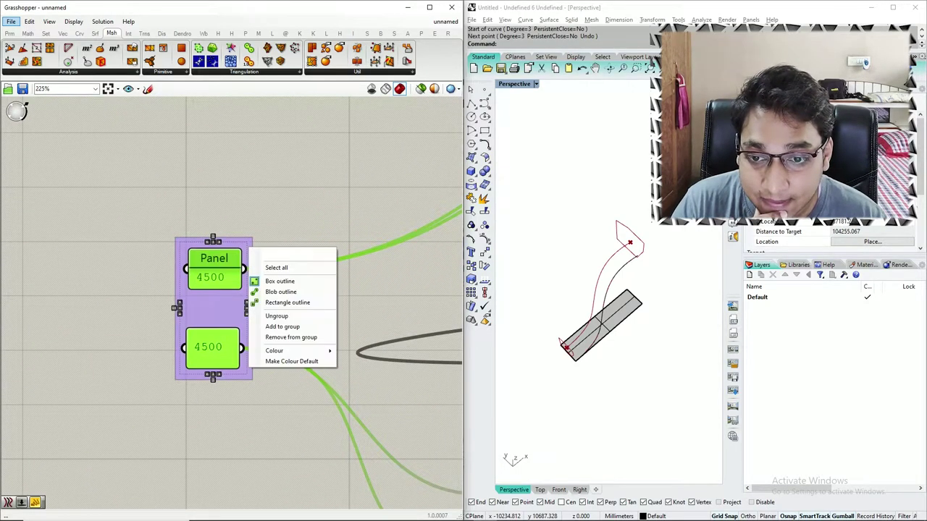
pyautogui.write('MA')
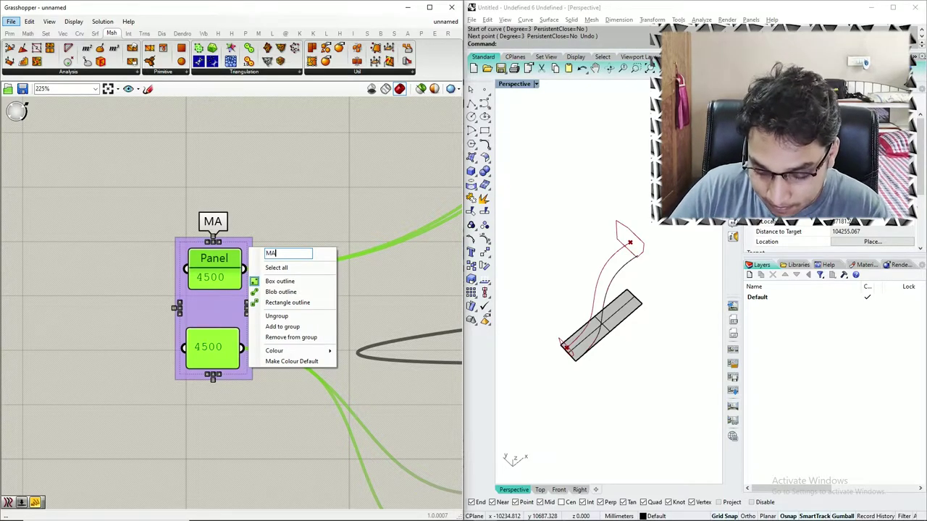
pyautogui.write('IN PARAMETER')
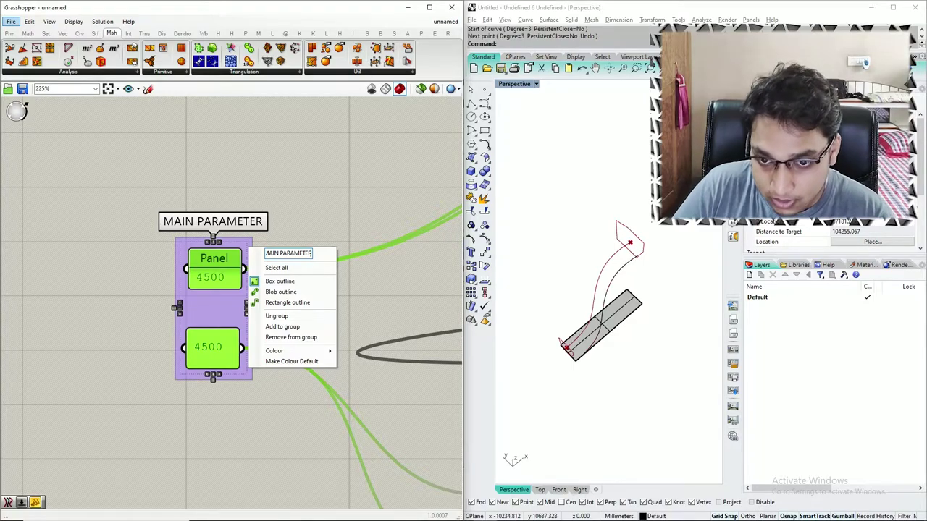
pyautogui.write('S')
pyautogui.press('Return')
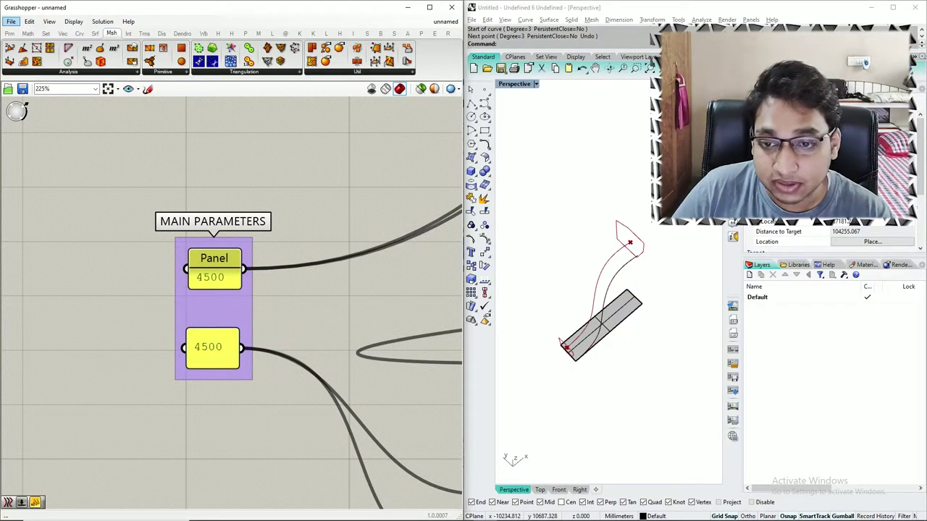
# Label the upper 4500 panel in the MAIN PARAMETERS group OPENING SIZE.
pyautogui.scroll(2, 172, 229)
pyautogui.rightClick(254, 274)
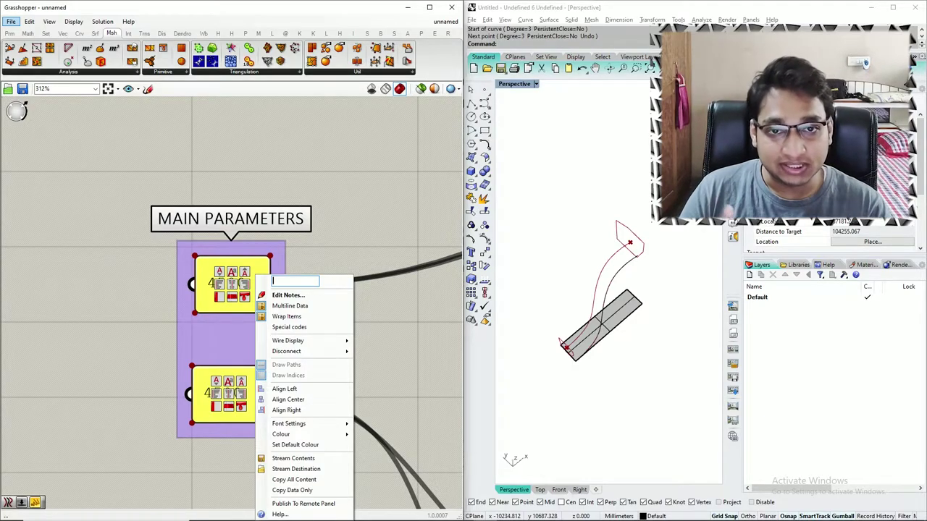
pyautogui.write('OPENING SIZE')
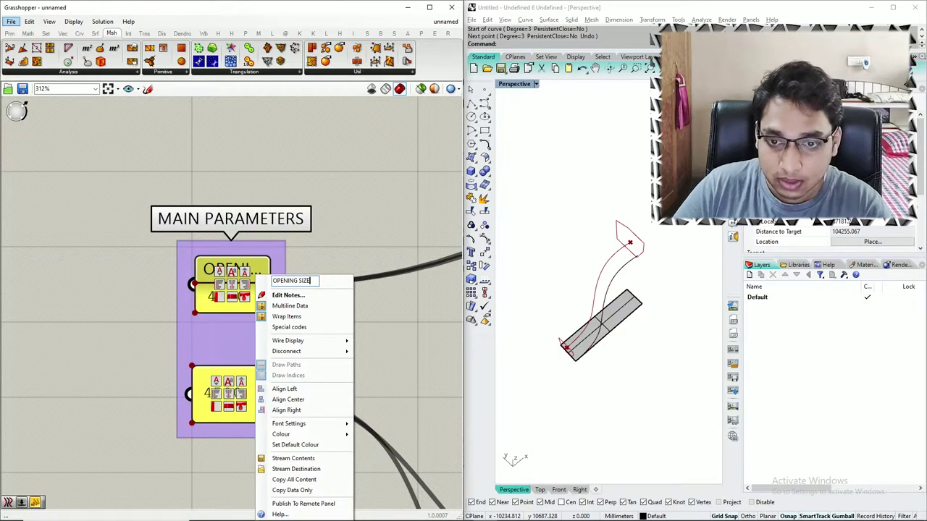
pyautogui.press('Return')
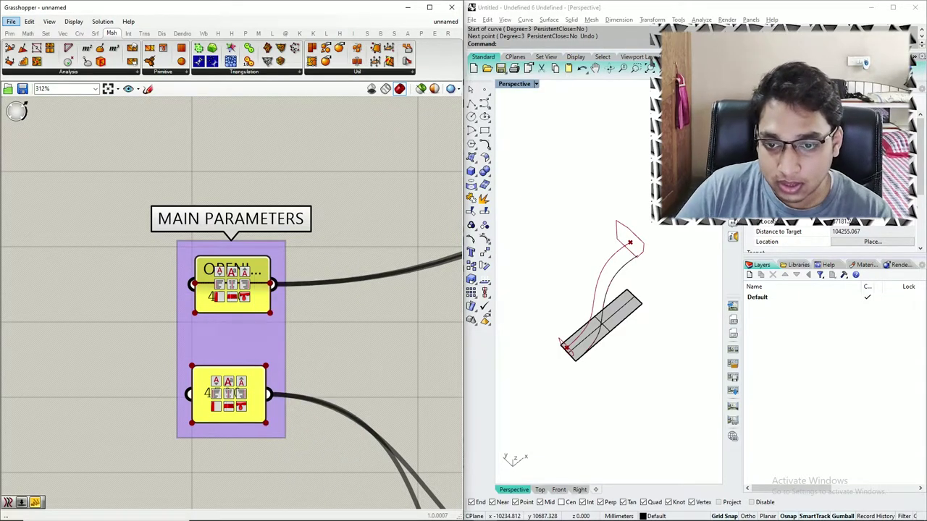
# Widen both MAIN PARAMETERS panels so their full labels fit.
pyautogui.moveTo(270, 298); pyautogui.dragTo(453, 299)
pyautogui.scroll(-5, 454, 298)
pyautogui.moveTo(453, 298); pyautogui.dragTo(210, 303, button='right')
pyautogui.moveTo(126, 352); pyautogui.dragTo(205, 353)
pyautogui.moveTo(156, 322); pyautogui.dragTo(125, 317)
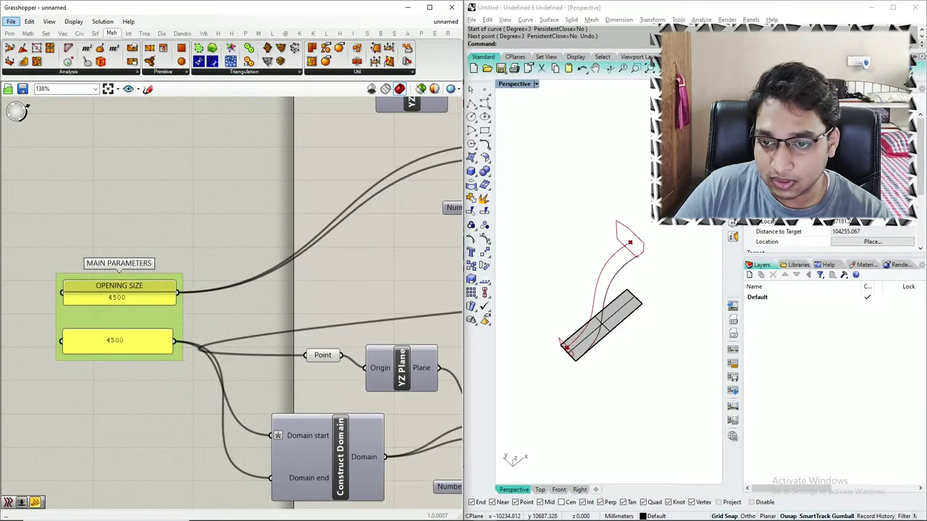
# Label the lower 4500 panel in the MAIN PARAMETERS group EXIT SIZE.
pyautogui.click(120, 344)
pyautogui.rightClick(120, 343)
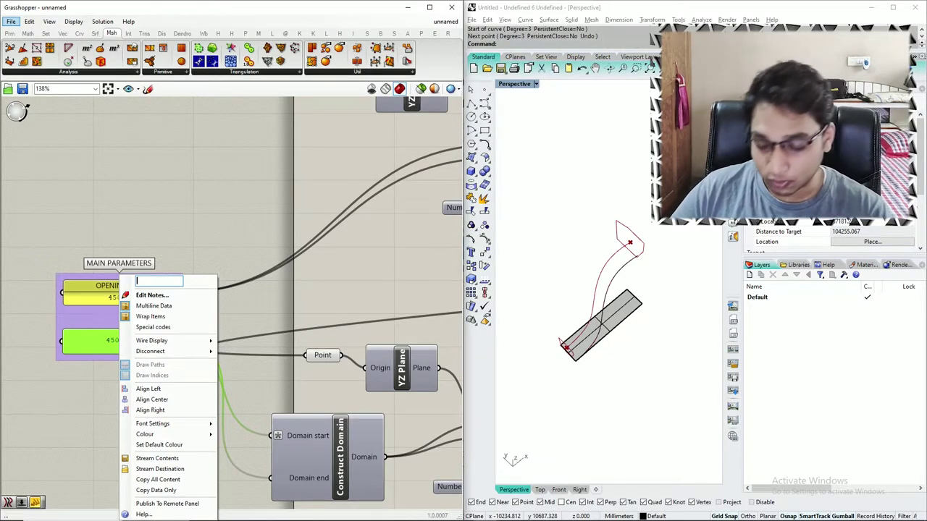
pyautogui.write('EXIT SIZE')
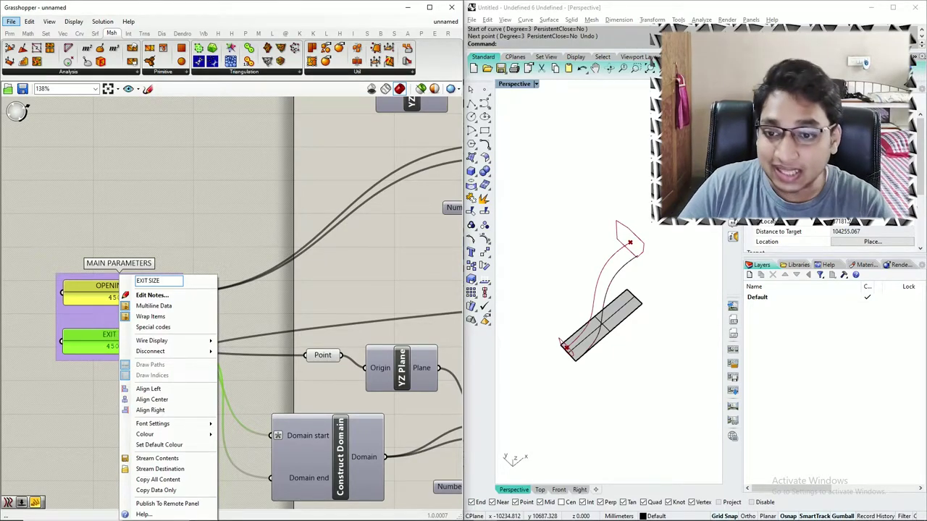
pyautogui.press('Return')
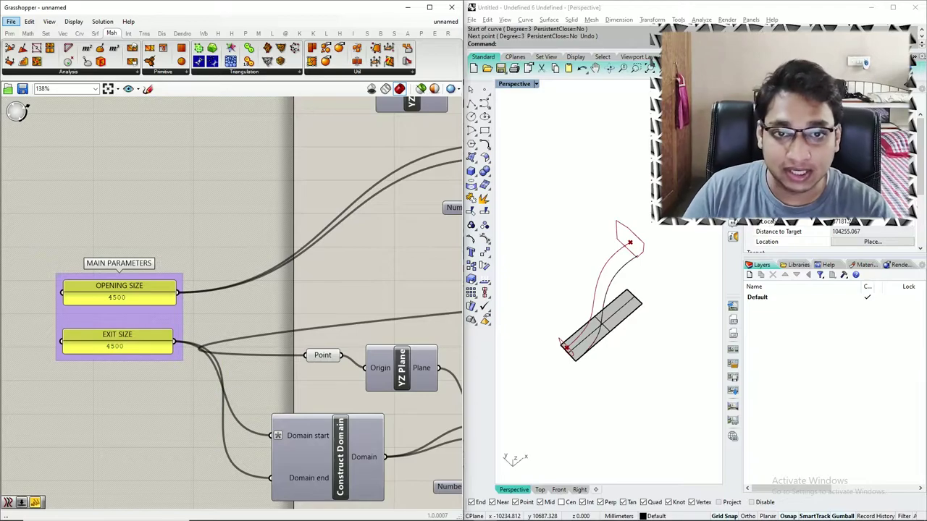
# Examine both component chains up to their final Join Curves components and the OPENING CURVE outline.
pyautogui.scroll(-5, 87, 230)
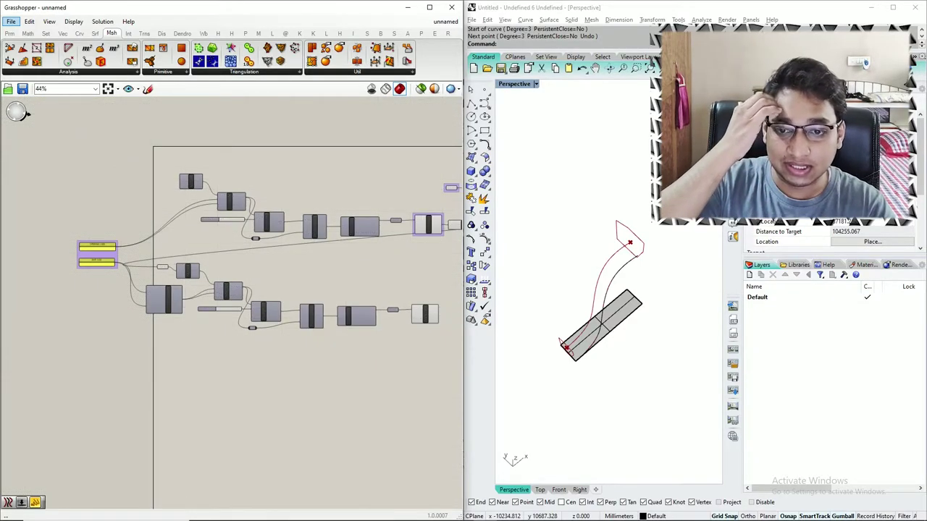
pyautogui.scroll(-1, 196, 297)
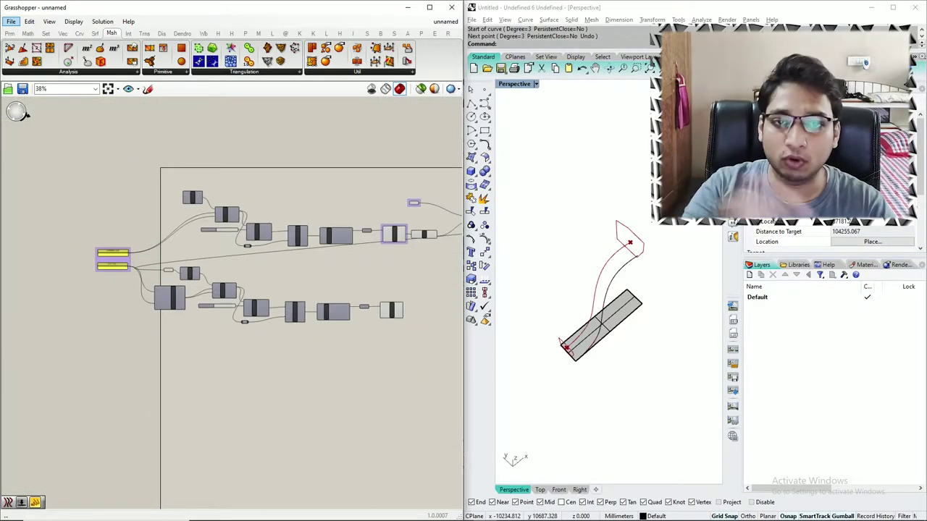
pyautogui.scroll(1, 431, 238)
pyautogui.scroll(3, 254, 256)
pyautogui.scroll(-3, 117, 265)
pyautogui.scroll(3, 412, 275)
pyautogui.moveTo(351, 200); pyautogui.dragTo(358, 185)
pyautogui.scroll(-3, 148, 227)
pyautogui.scroll(1, 318, 215)
pyautogui.moveTo(219, 208); pyautogui.dragTo(215, 208)
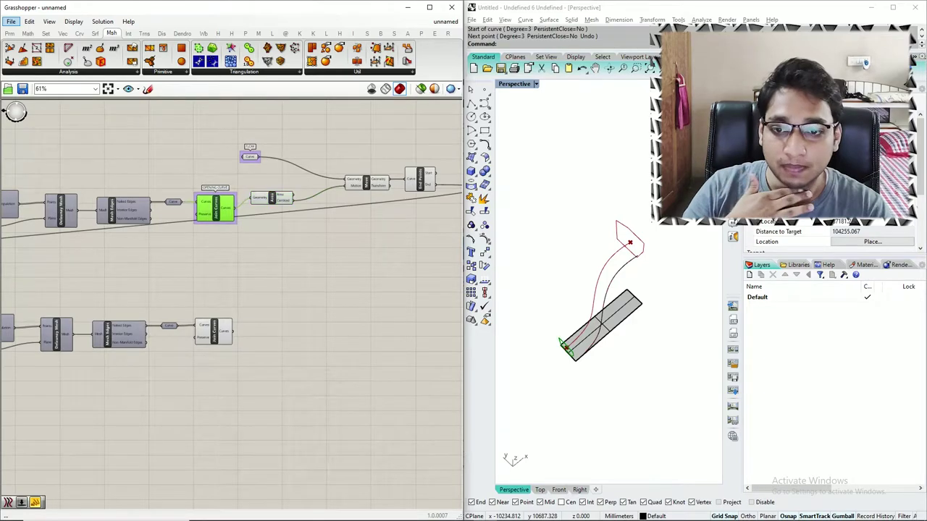
pyautogui.doubleClick(317, 291)
pyautogui.click(329, 366)
# Group the lower chain's Join Curves component and name the group EXIT CURVE.
pyautogui.scroll(1, 329, 366)
pyautogui.click(194, 324)
pyautogui.press('space')
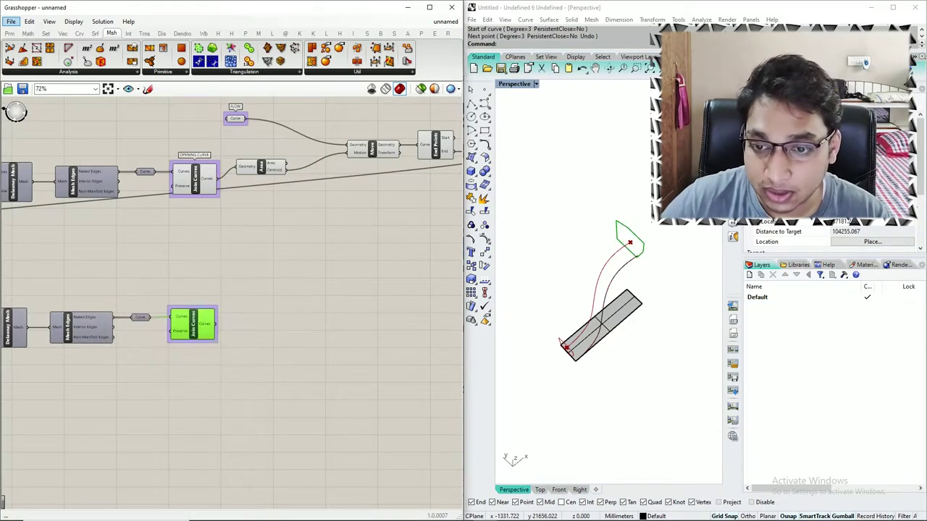
pyautogui.rightClick(207, 307)
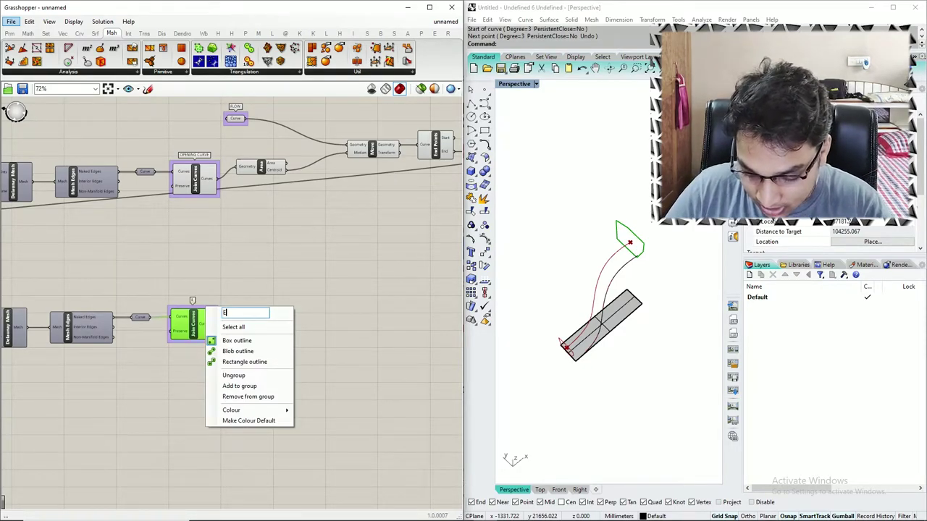
pyautogui.write('EXIT')
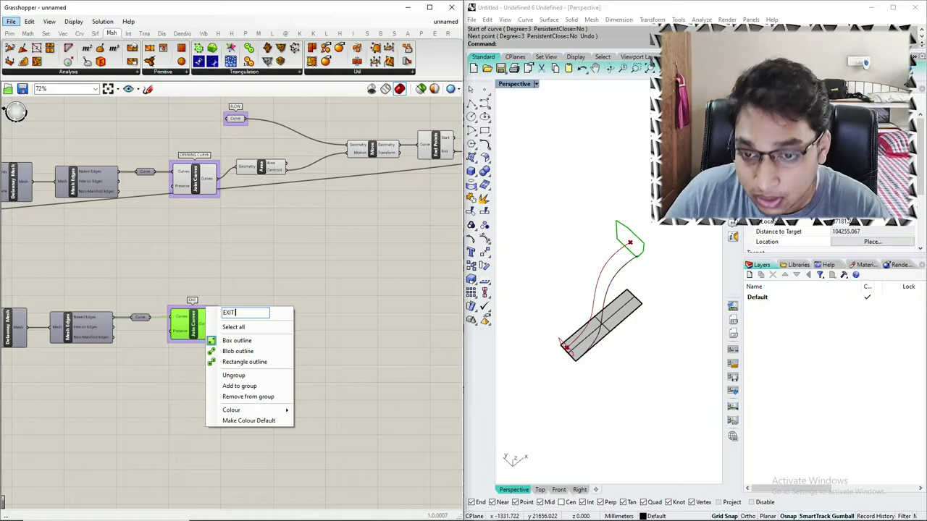
pyautogui.write(' CURVE')
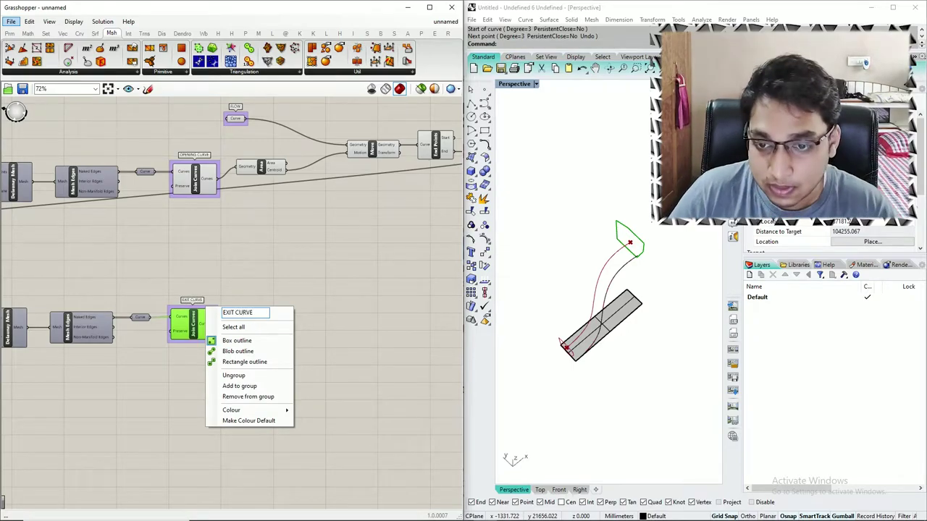
pyautogui.click(305, 337)
# Examine the viewport geometry of OPENING CURVE, EXIT CURVE, FLOW, End Points and Move, toggling the Move preview.
pyautogui.scroll(2, 305, 337)
pyautogui.scroll(-1, 95, 278)
pyautogui.click(146, 144)
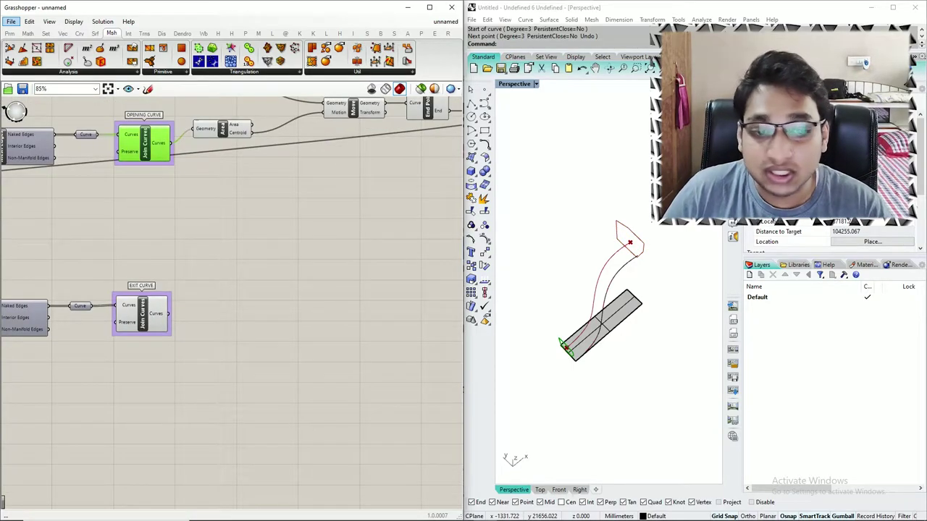
pyautogui.click(143, 315)
pyautogui.scroll(-2, 186, 315)
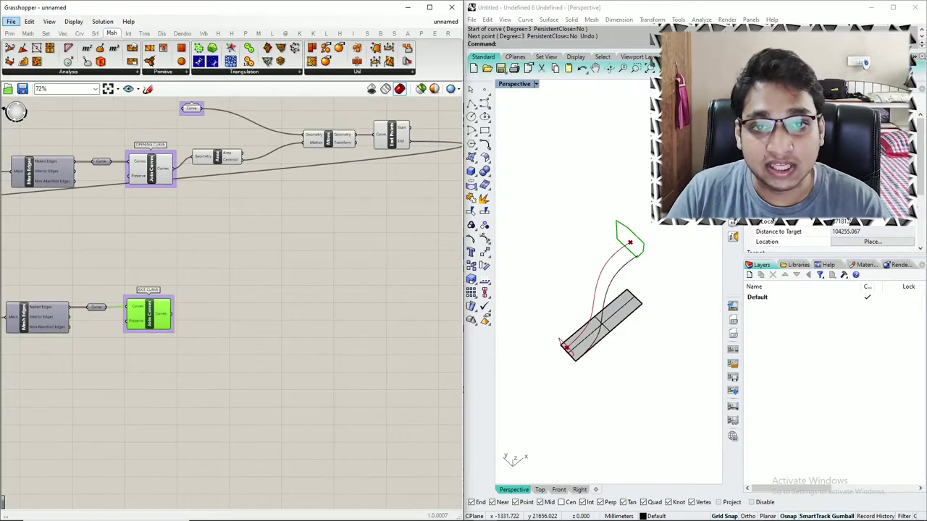
pyautogui.click(191, 108)
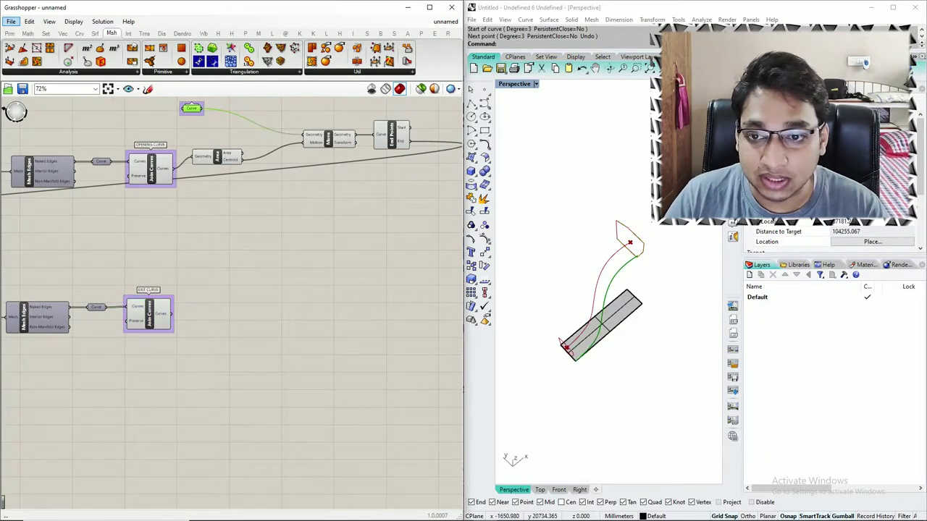
pyautogui.moveTo(322, 151); pyautogui.dragTo(296, 185, button='right')
pyautogui.scroll(1, 297, 185)
pyautogui.click(377, 168)
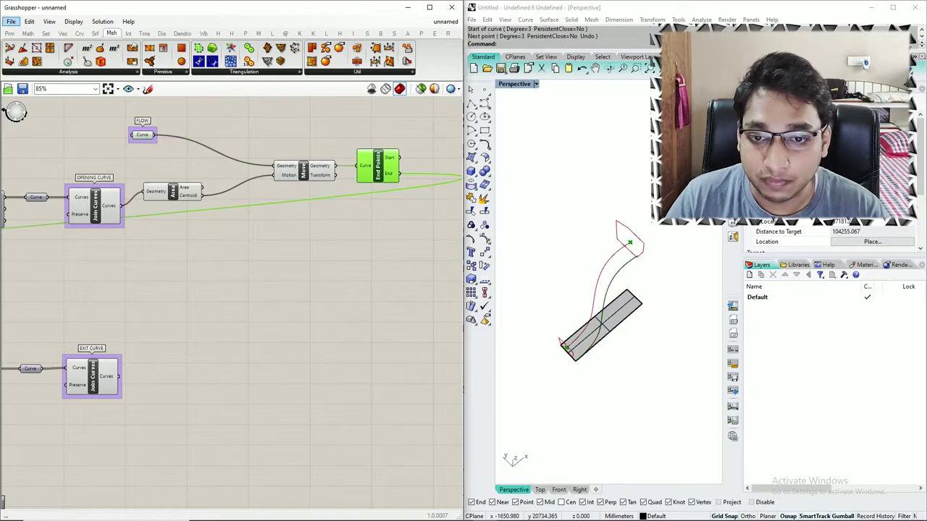
pyautogui.click(304, 170)
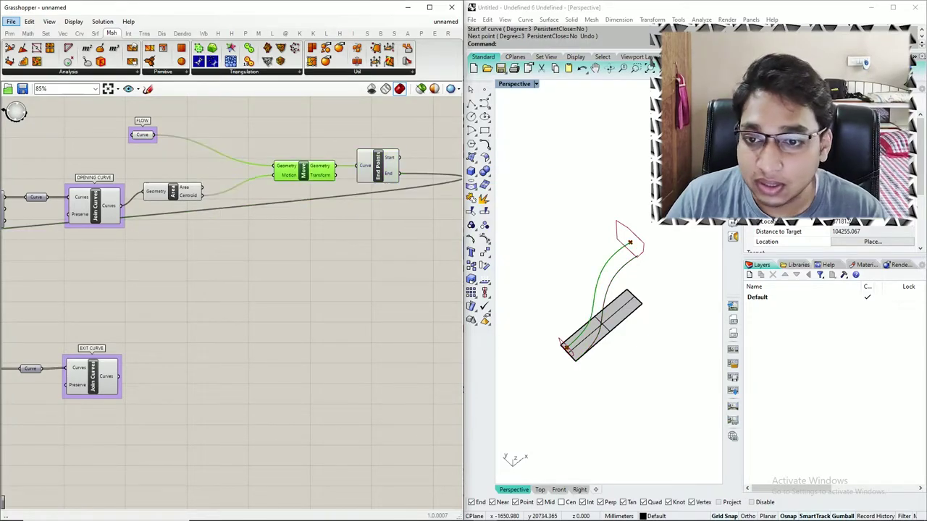
pyautogui.press('space')
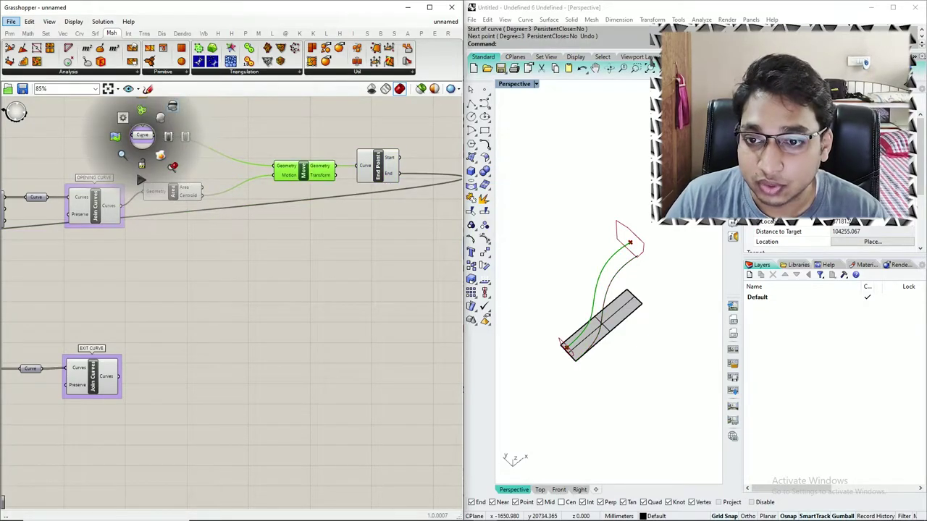
pyautogui.click(177, 192)
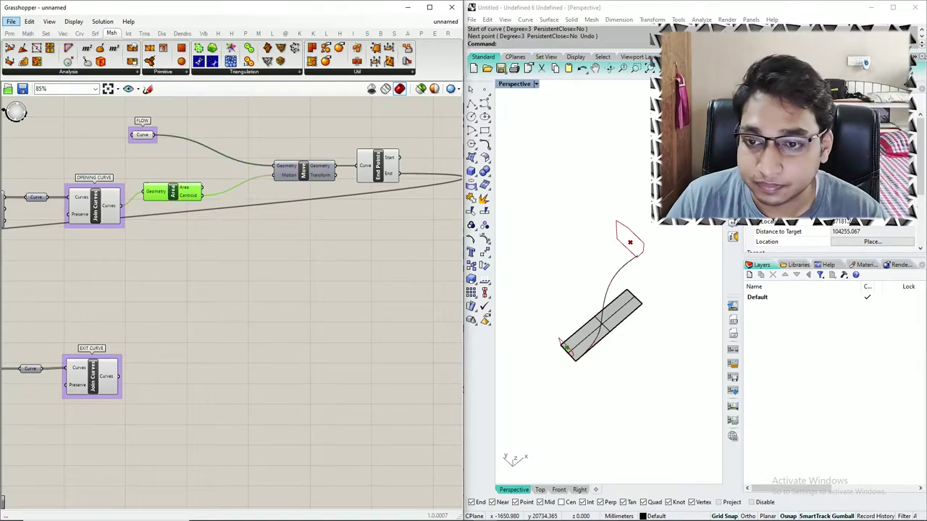
# Internalise the FLOW curve's data and delete the source curve and the surface from the Rhino model.
pyautogui.rightClick(143, 135)
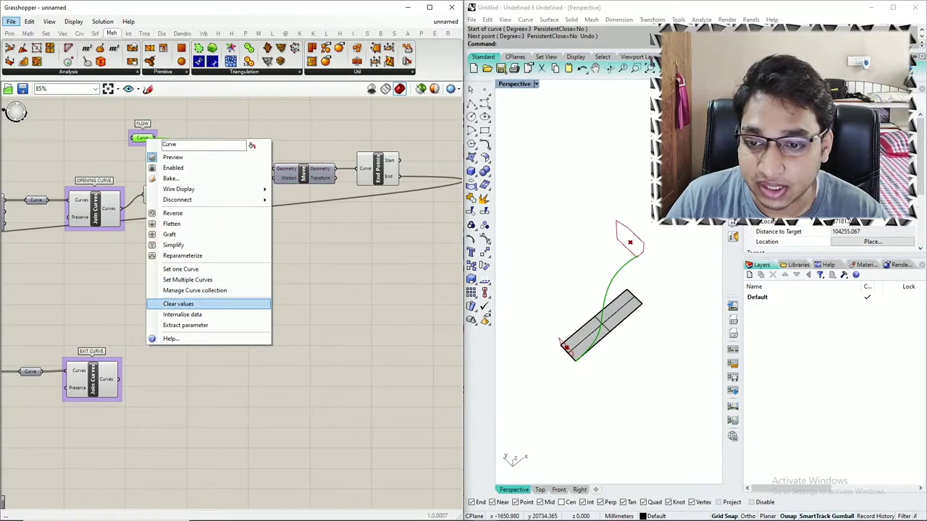
pyautogui.click(183, 315)
pyautogui.click(210, 293)
pyautogui.moveTo(645, 281); pyautogui.dragTo(587, 304)
pyautogui.press('Delete')
# Turn off the preview of the FLOW curve parameter.
pyautogui.click(218, 296)
pyautogui.press('space')
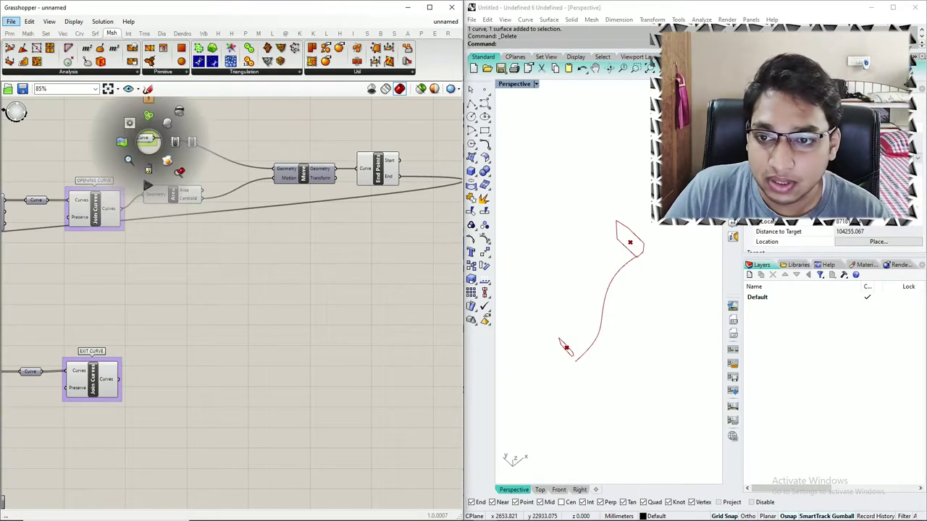
pyautogui.click(167, 123)
pyautogui.click(210, 119)
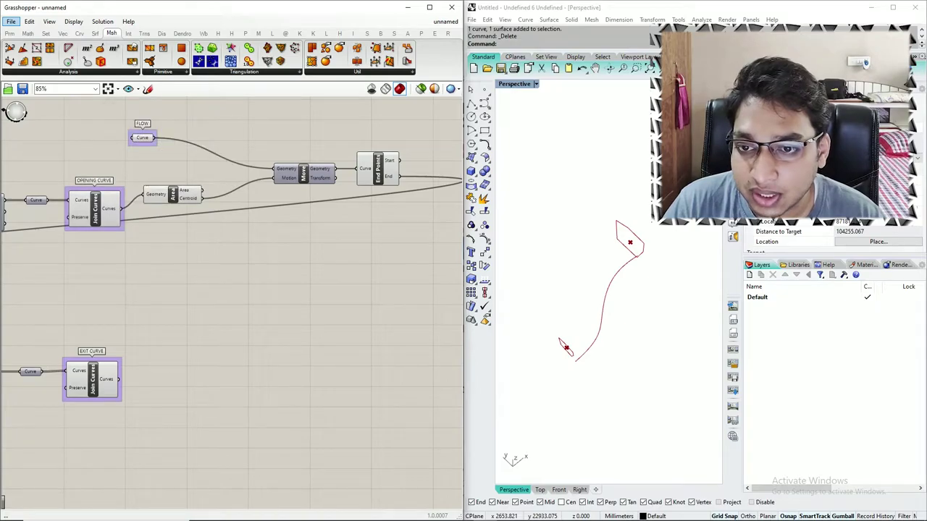
pyautogui.press('space')
pyautogui.click(169, 108)
pyautogui.click(205, 116)
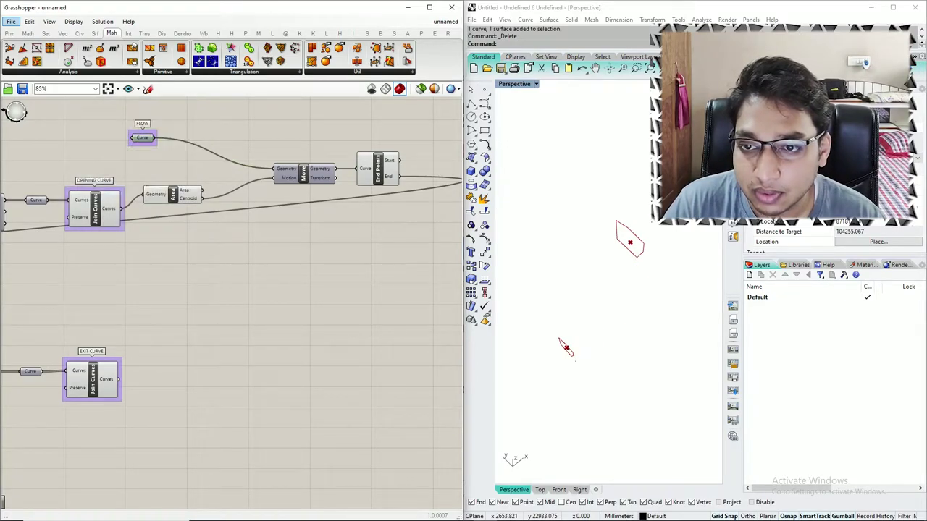
# Turn on the preview of the Move component that repositions the flow curve.
pyautogui.click(304, 173)
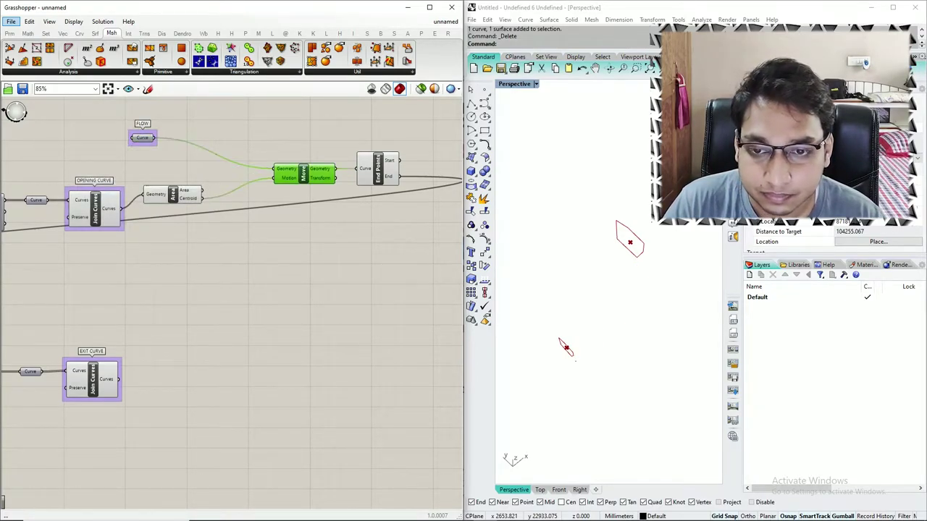
pyautogui.press('space')
pyautogui.click(338, 153)
pyautogui.click(343, 143)
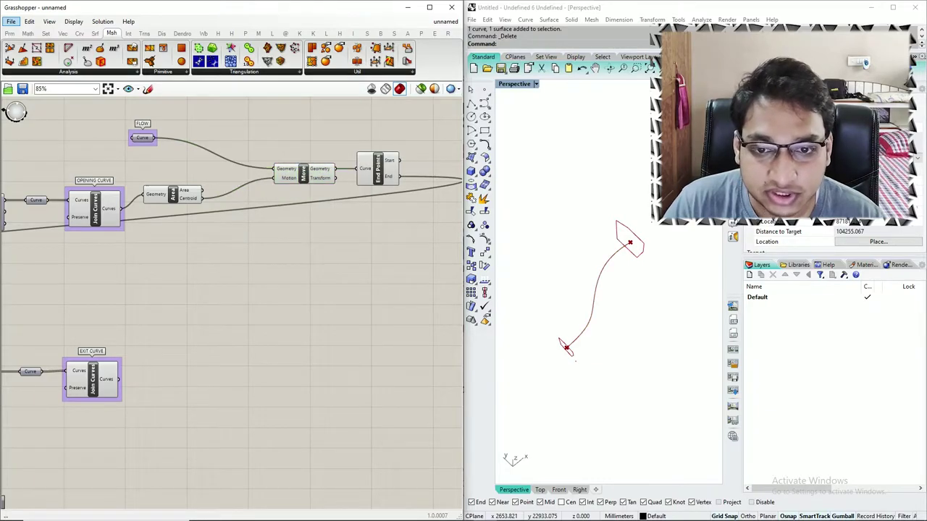
# Turn off the previews of the Area and End Points components around Move.
pyautogui.click(172, 195)
pyautogui.middleClick(173, 194)
pyautogui.click(206, 176)
pyautogui.click(90, 209)
pyautogui.press('space')
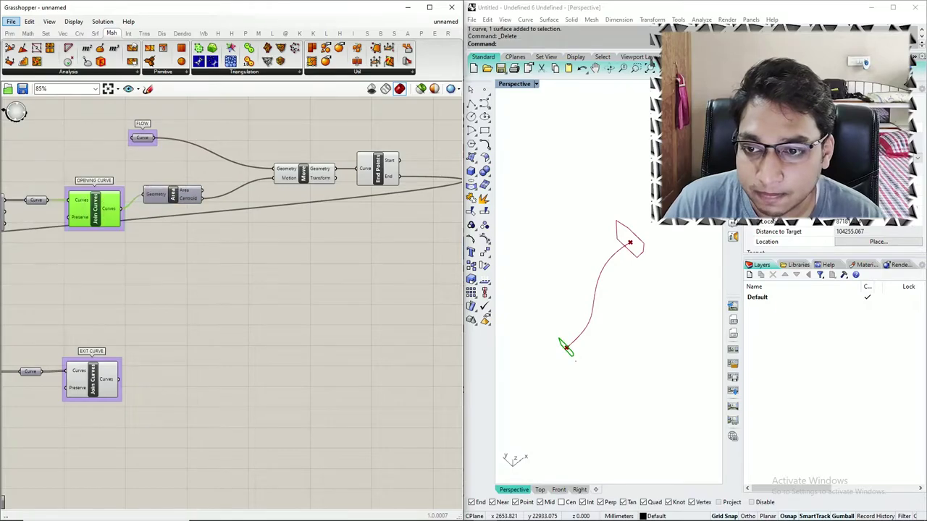
pyautogui.click(372, 169)
pyautogui.press('space')
# Turn off the preview of the Point parameter feeding the lower chain's YZ Plane.
pyautogui.scroll(-3, 349, 275)
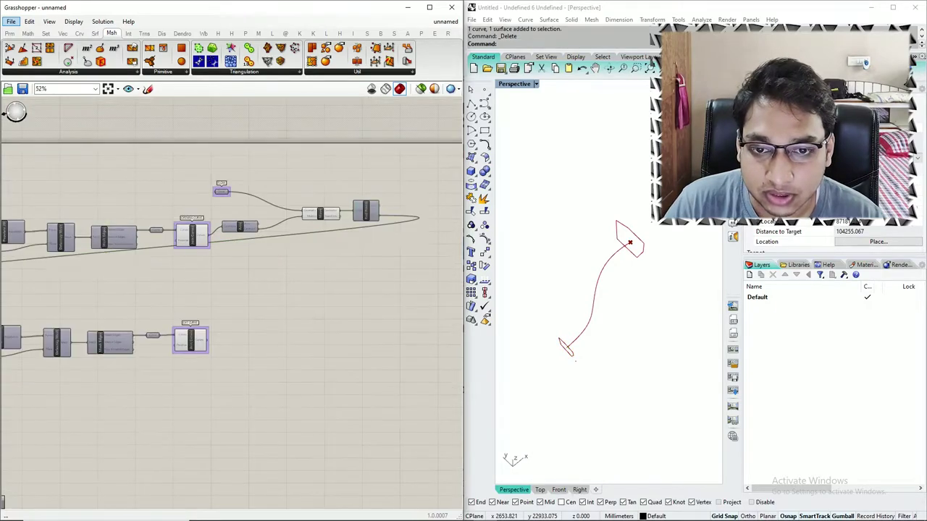
pyautogui.scroll(3, 258, 207)
pyautogui.click(369, 219)
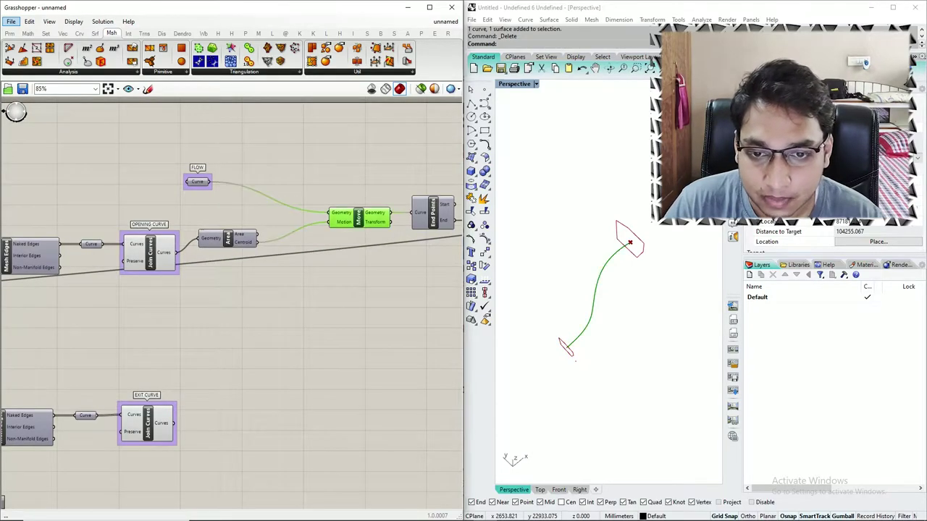
pyautogui.scroll(-2, 369, 218)
pyautogui.scroll(3, 225, 243)
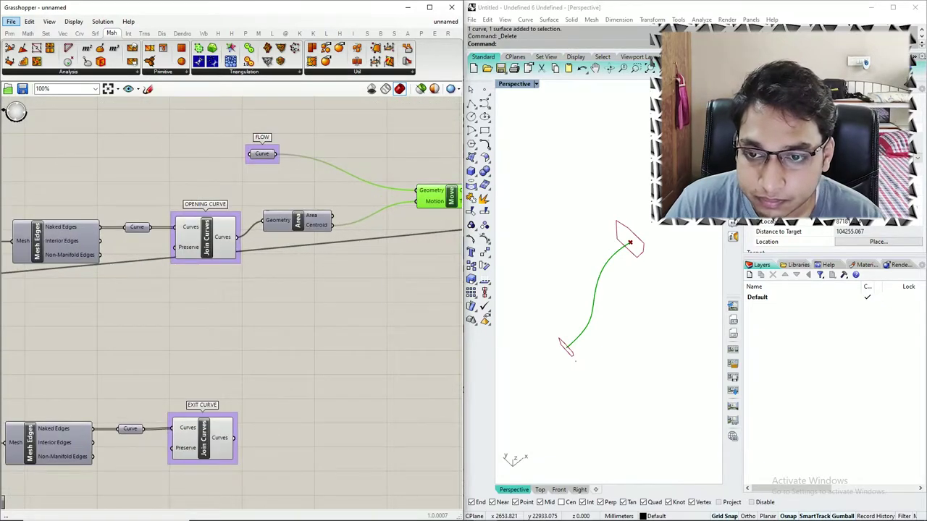
pyautogui.scroll(-3, 225, 245)
pyautogui.scroll(-6, 323, 265)
pyautogui.scroll(10, 107, 255)
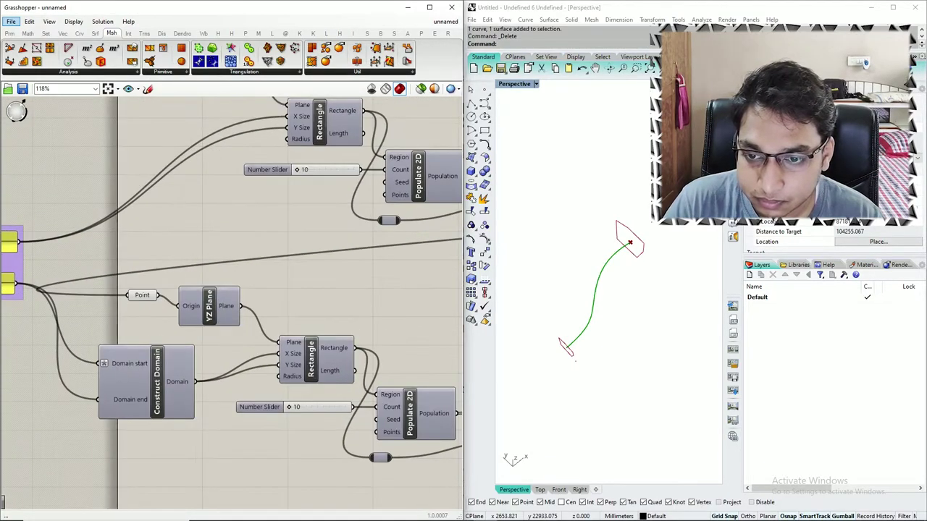
pyautogui.click(143, 295)
pyautogui.middleClick(147, 296)
pyautogui.click(177, 266)
pyautogui.click(215, 273)
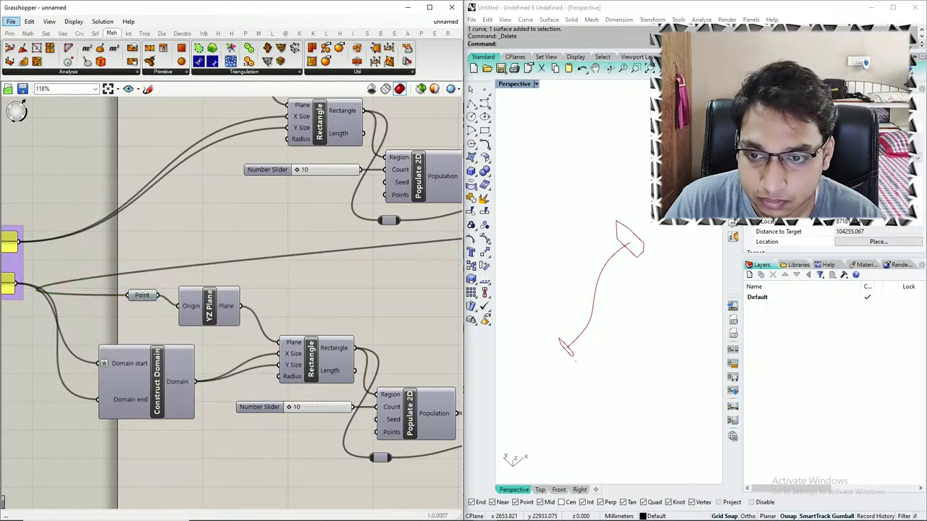
# Examine the End Points component and the moved flow curve in the viewport.
pyautogui.scroll(-10, 221, 277)
pyautogui.scroll(6, 337, 266)
pyautogui.click(304, 218)
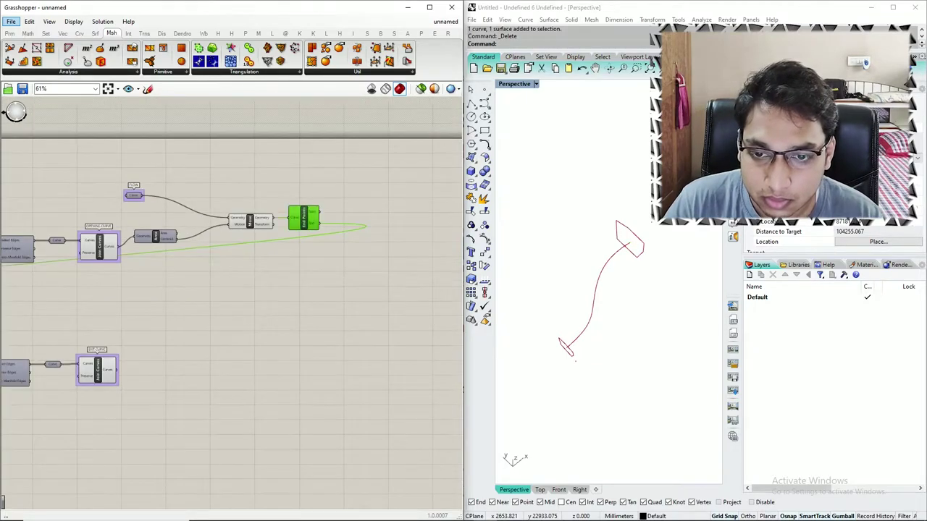
pyautogui.scroll(2, 266, 252)
pyautogui.click(248, 209)
pyautogui.scroll(-2, 372, 250)
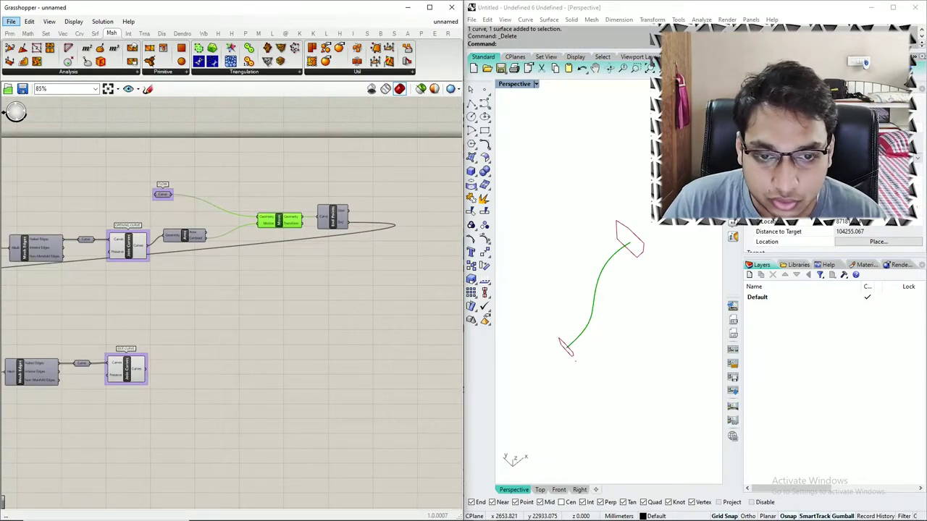
# Place a Curve parameter for the moved flow curve beyond End Points, feed it Move's Geometry and group it as FLOW.
pyautogui.scroll(3, 277, 223)
pyautogui.keyDown('alt'); pyautogui.moveTo(88, 175); pyautogui.dragTo(315, 212); pyautogui.keyUp('alt')
pyautogui.scroll(-3, 279, 318)
pyautogui.moveTo(244, 321); pyautogui.dragTo(377, 249)
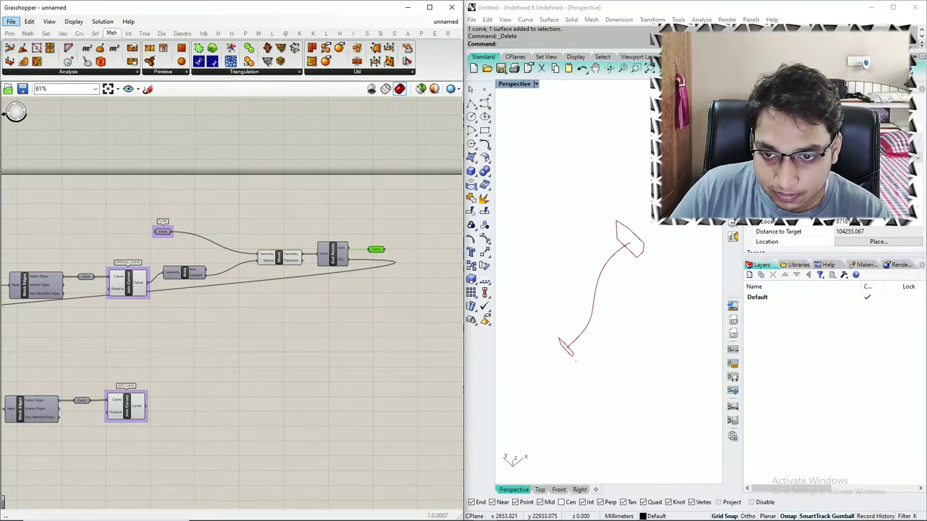
pyautogui.scroll(4, 374, 250)
pyautogui.scroll(-3, 385, 252)
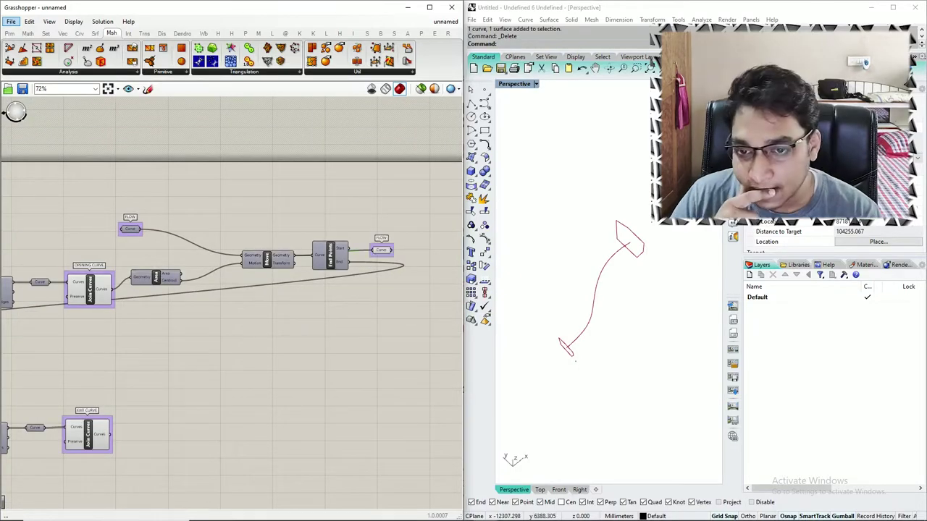
# Place a Tween Through Curves Along Curve component between the opening and exit curve chains.
pyautogui.doubleClick(247, 346)
pyautogui.press('Escape')
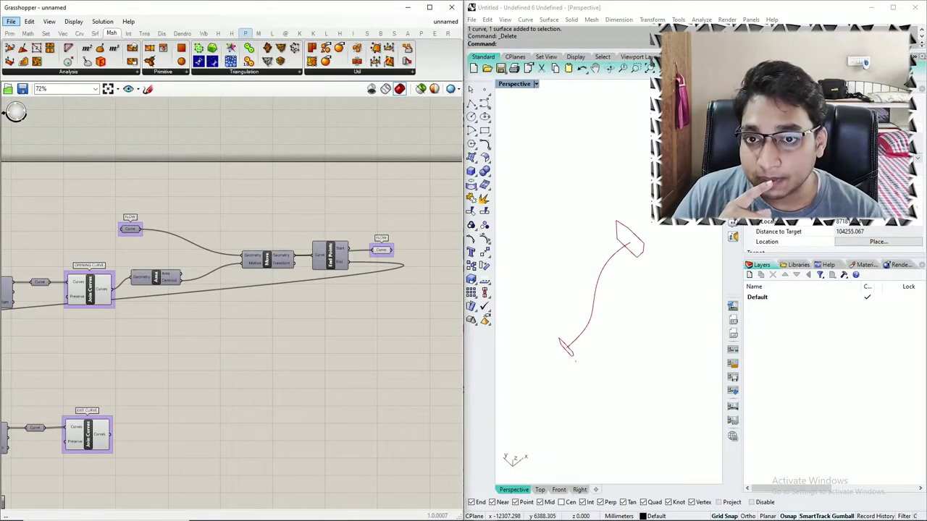
pyautogui.click(244, 33)
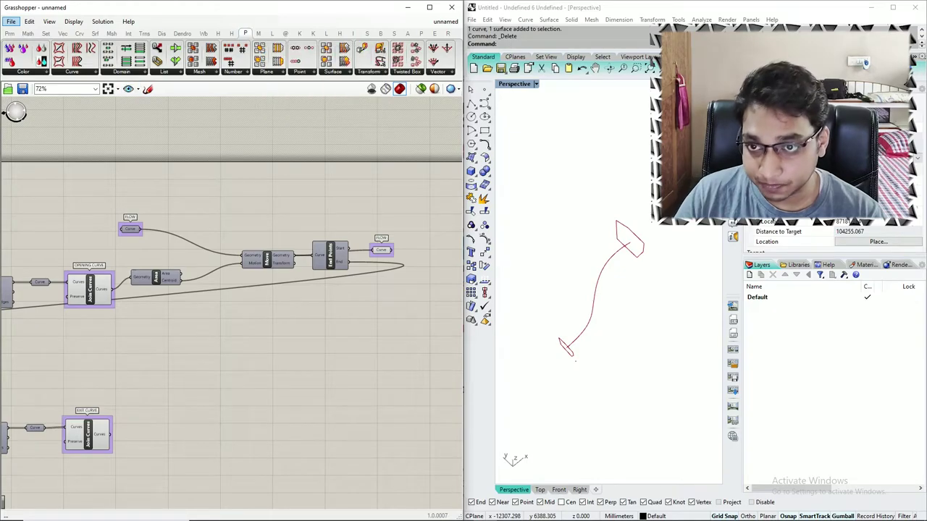
pyautogui.click(72, 72)
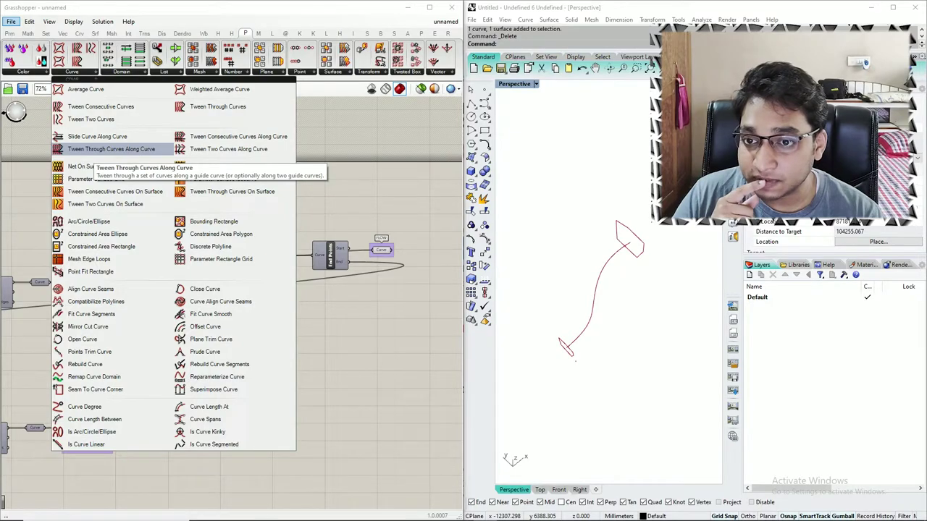
pyautogui.click(111, 149)
pyautogui.click(231, 390)
pyautogui.scroll(3, 264, 366)
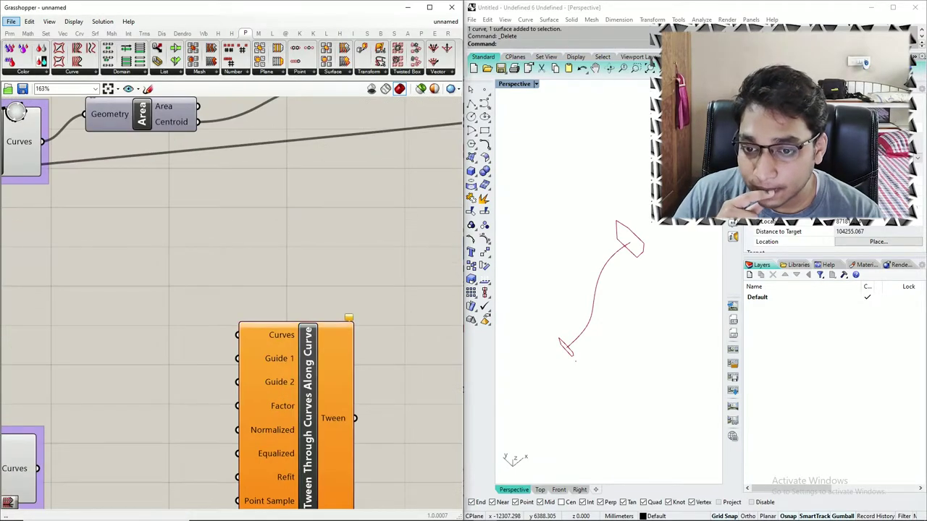
# Place a Tween Consecutive Curves Along Curve component beside the Tween Through component to compare their inputs.
pyautogui.click(71, 71)
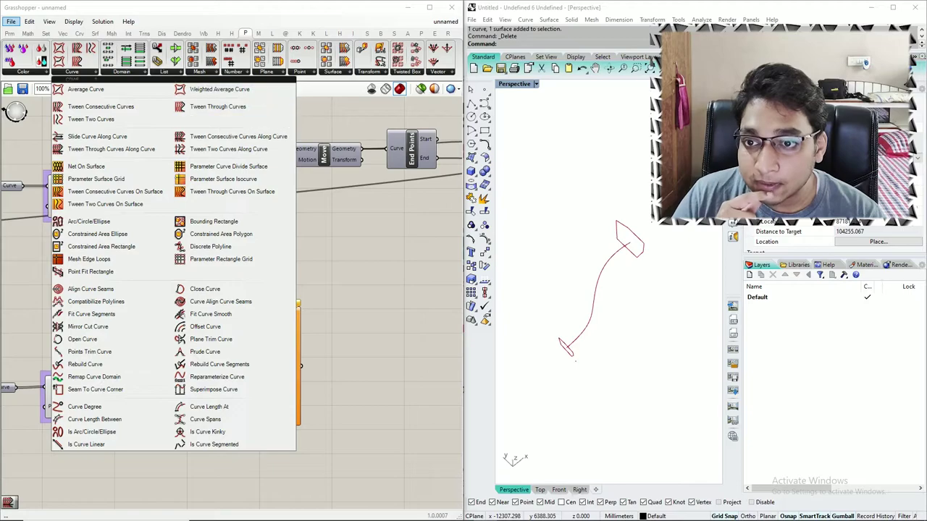
pyautogui.click(218, 138)
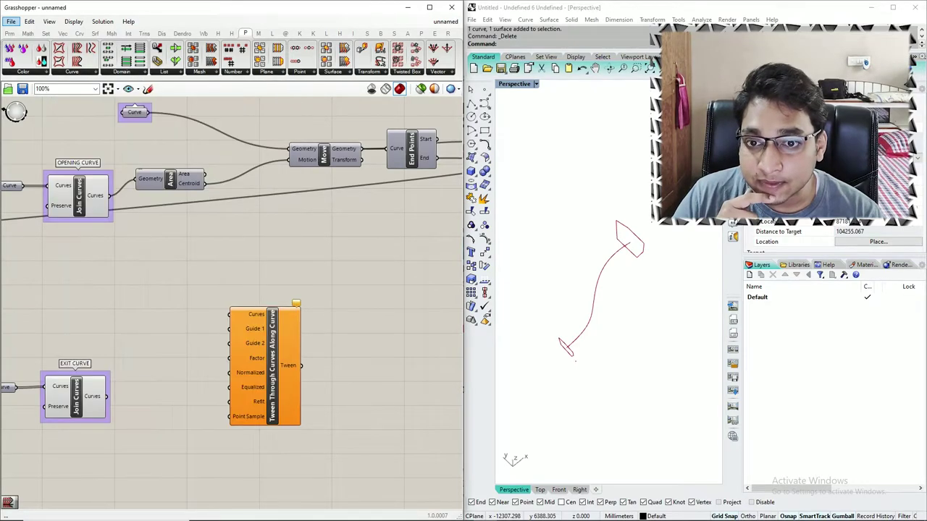
pyautogui.click(357, 334)
pyautogui.scroll(3, 344, 289)
pyautogui.scroll(-2, 337, 239)
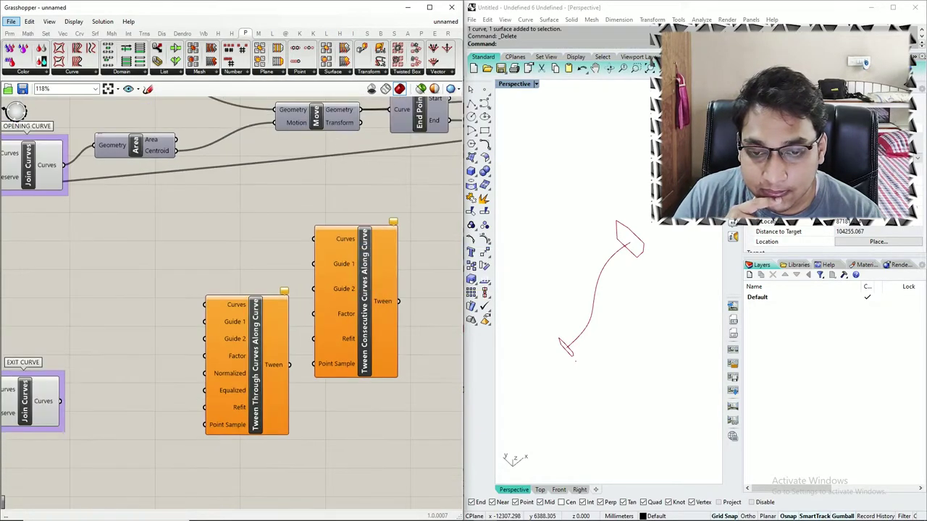
# Place a Tween Two Curves Along Curve component between the opening and exit curve chains.
pyautogui.click(71, 71)
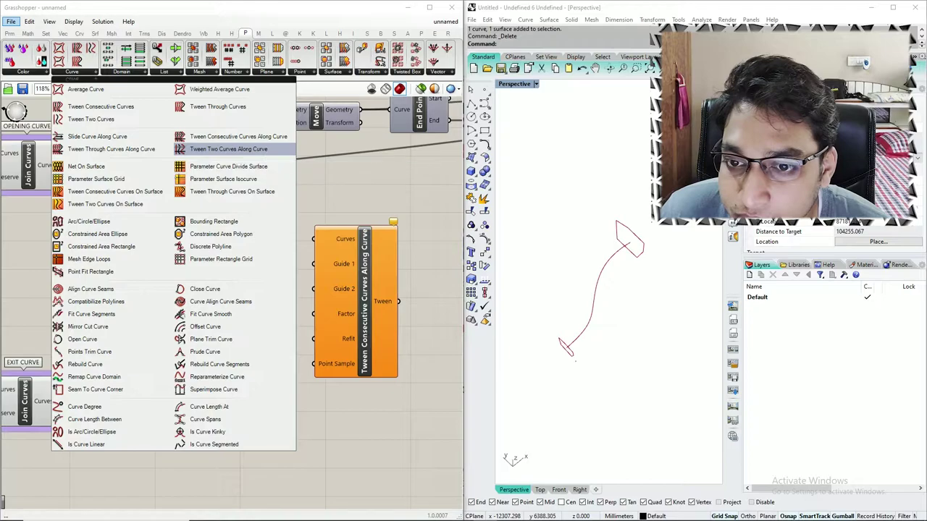
pyautogui.click(220, 149)
pyautogui.scroll(-3, 228, 137)
pyautogui.click(202, 210)
pyautogui.scroll(3, 212, 200)
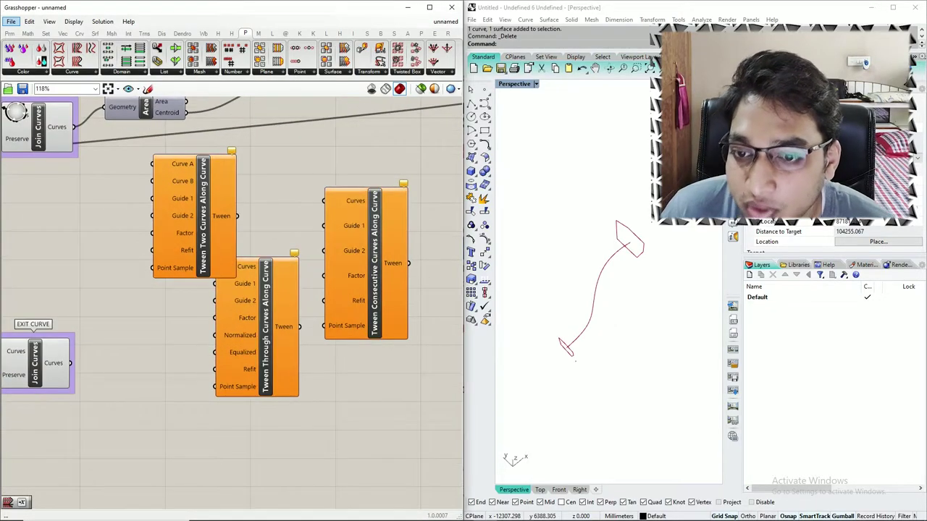
# Delete the Tween Through Curves Along Curve and Tween Consecutive Curves Along Curve components.
pyautogui.moveTo(439, 248); pyautogui.dragTo(296, 398)
pyautogui.press('Delete')
pyautogui.scroll(-3, 382, 421)
# Connect the OPENING CURVE output to Curve A and the EXIT CURVE output to Curve B of the Tween Two component.
pyautogui.click(268, 293)
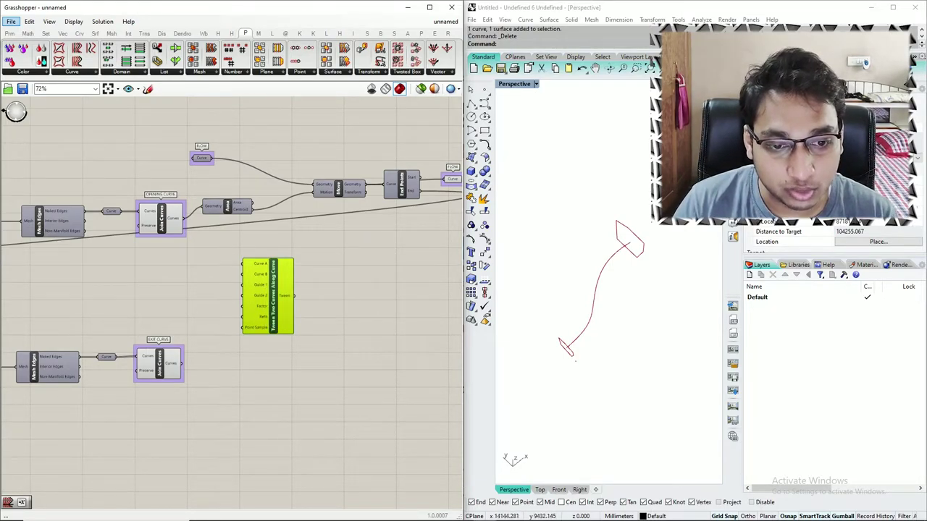
pyautogui.scroll(4, 216, 289)
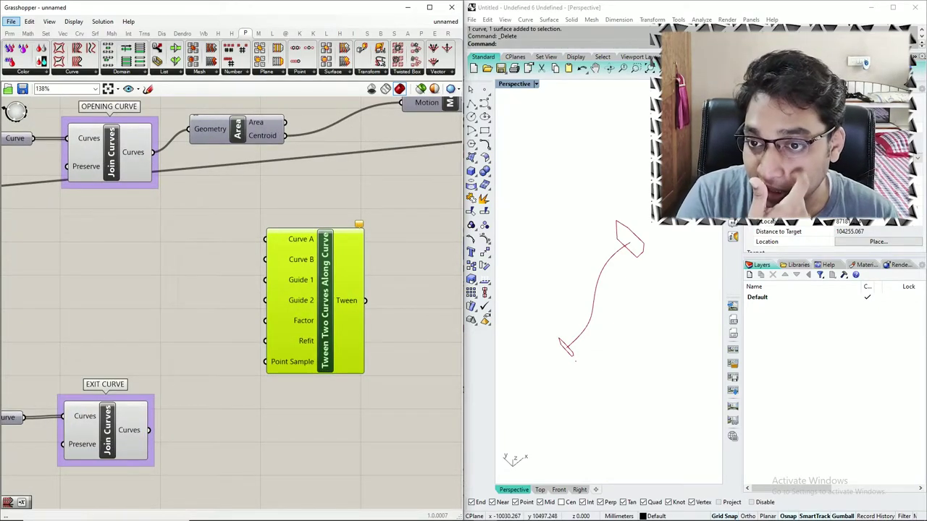
pyautogui.click(110, 152)
pyautogui.moveTo(153, 152); pyautogui.dragTo(265, 239)
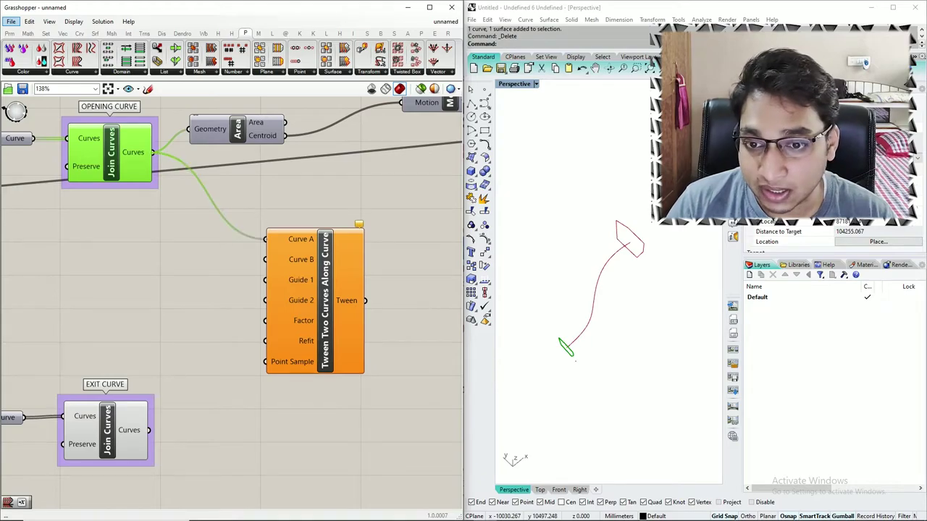
pyautogui.moveTo(149, 430); pyautogui.dragTo(266, 259)
pyautogui.scroll(-3, 318, 304)
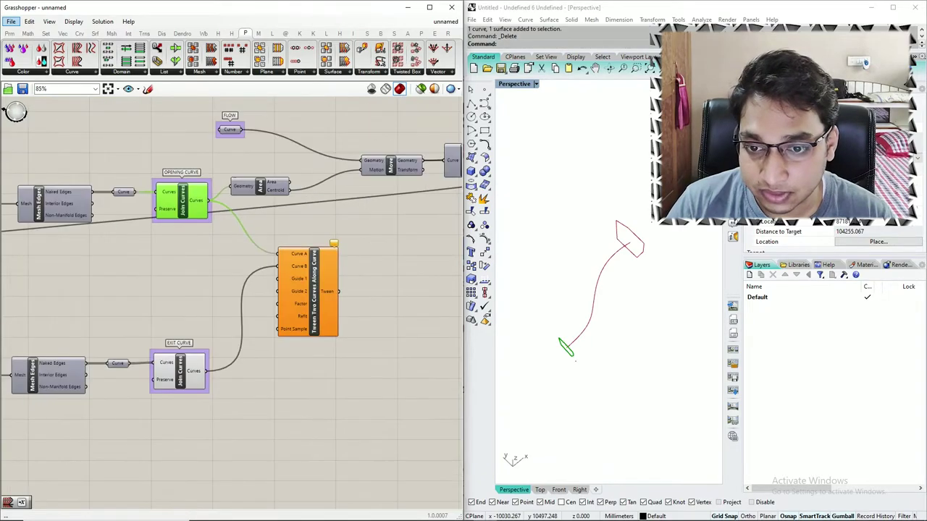
# Reposition the Tween Two component and connect the moved FLOW curve to its Guide 1 input.
pyautogui.click(322, 304)
pyautogui.moveTo(323, 304); pyautogui.dragTo(337, 323)
pyautogui.scroll(-3, 214, 260)
pyautogui.scroll(3, 376, 215)
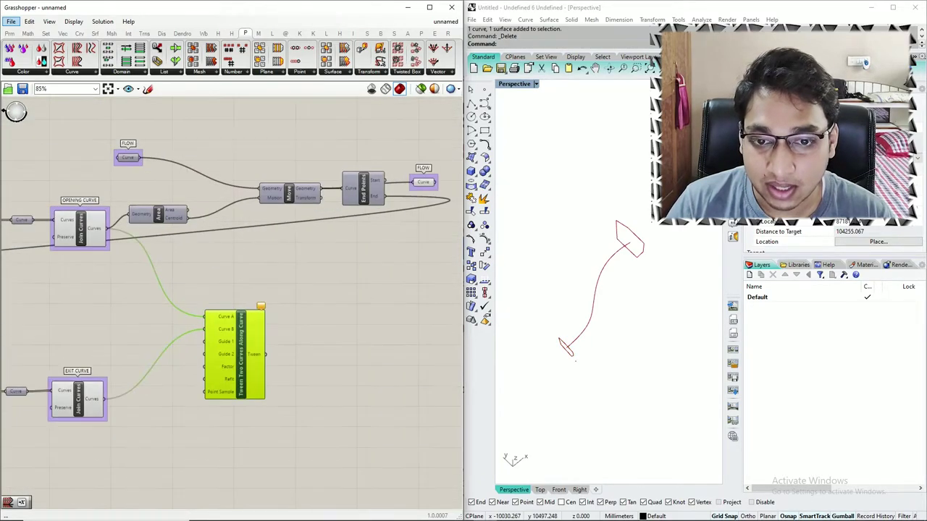
pyautogui.moveTo(435, 183); pyautogui.dragTo(288, 332)
pyautogui.scroll(4, 260, 344)
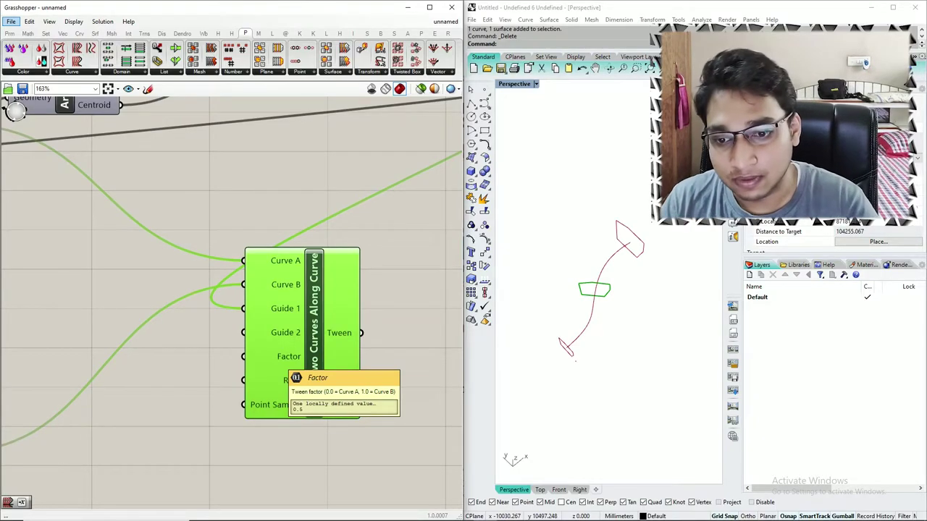
# Move the Tween Two component beyond the FLOW parameter and put a relay on its Guide 1 wire.
pyautogui.scroll(-5, 288, 362)
pyautogui.moveTo(282, 322); pyautogui.dragTo(405, 331)
pyautogui.moveTo(389, 207); pyautogui.dragTo(200, 262)
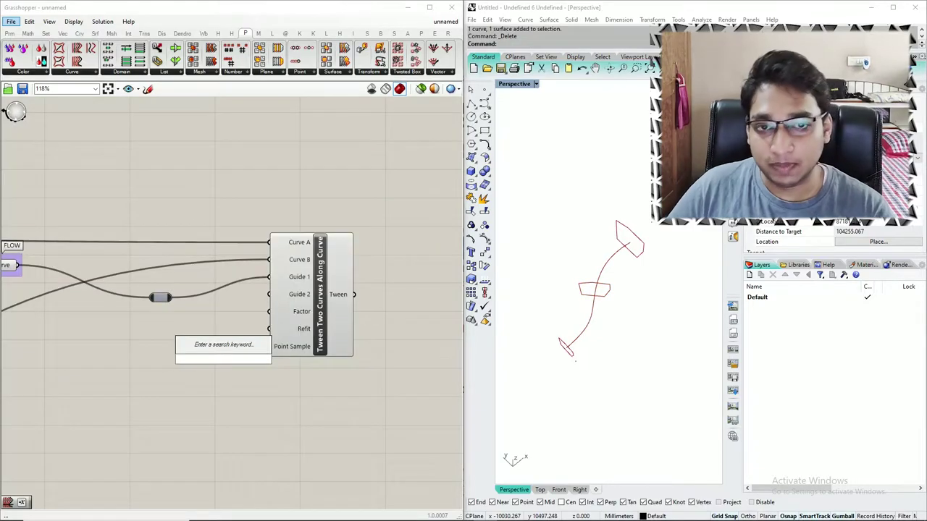
# Add a Range component, connect it to the Tween component's Factor input and inspect the tweened outlines along the flow curve.
pyautogui.write('range')
pyautogui.press('Return')
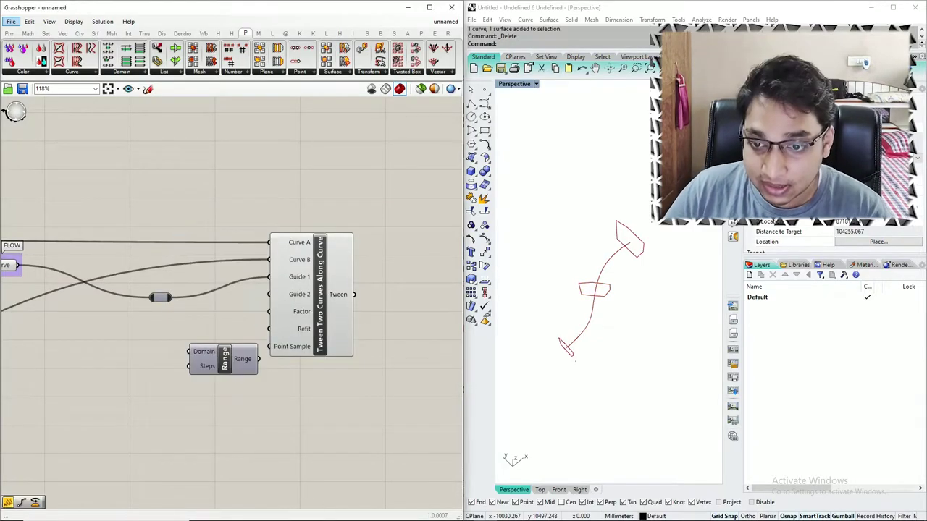
pyautogui.moveTo(224, 360); pyautogui.dragTo(269, 311)
pyautogui.scroll(-2, 616, 290)
pyautogui.moveTo(615, 290); pyautogui.dragTo(616, 255, button='right')
pyautogui.scroll(9, 616, 254)
pyautogui.scroll(-7, 615, 254)
pyautogui.scroll(-8, 399, 286)
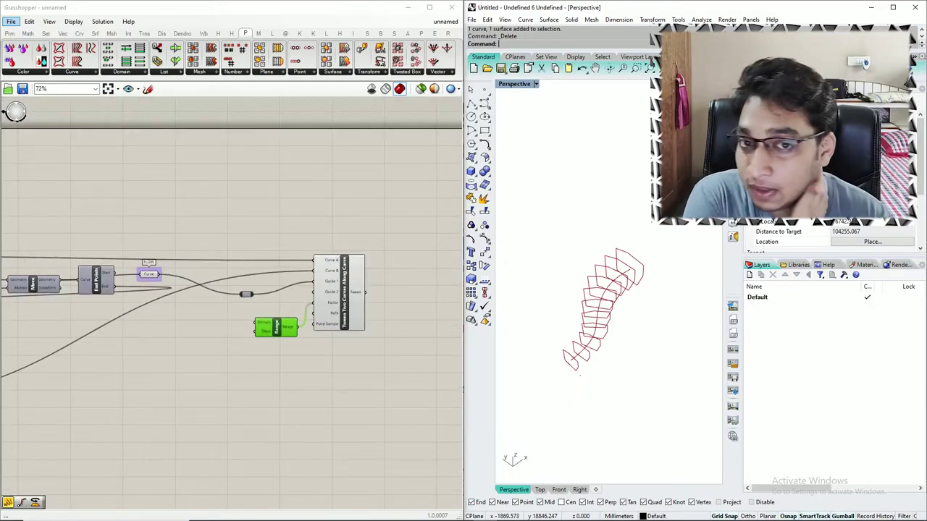
# Set the OPENING SIZE panel in the MAIN PARAMETERS group to 6000.
pyautogui.scroll(8, 130, 276)
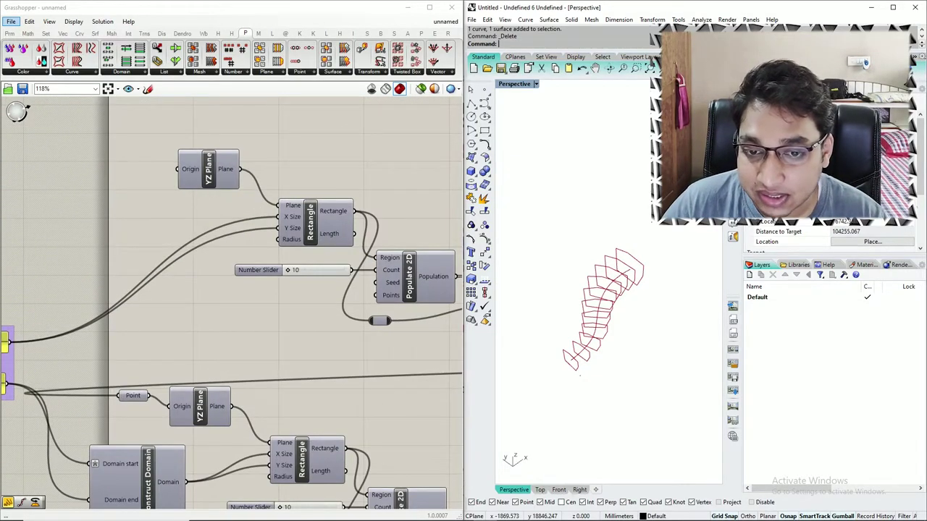
pyautogui.scroll(-6, 347, 255)
pyautogui.scroll(8, 180, 279)
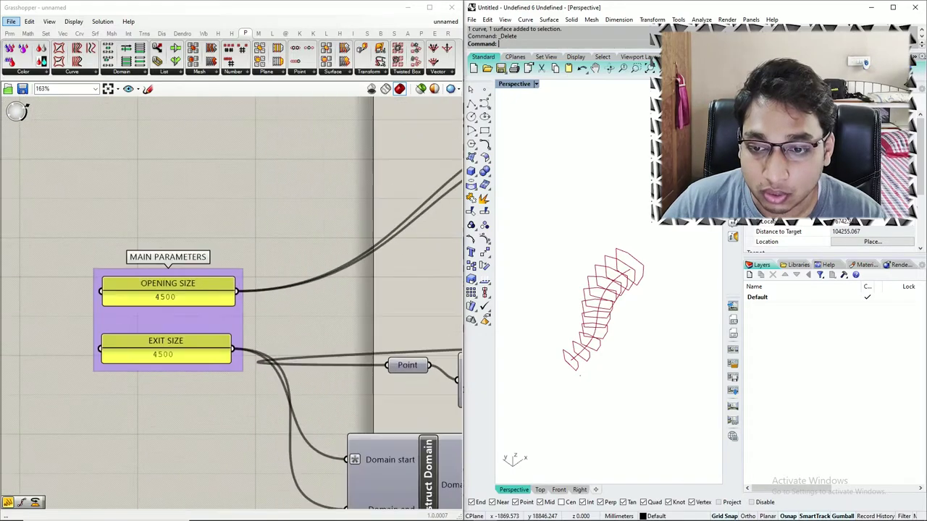
pyautogui.doubleClick(173, 297)
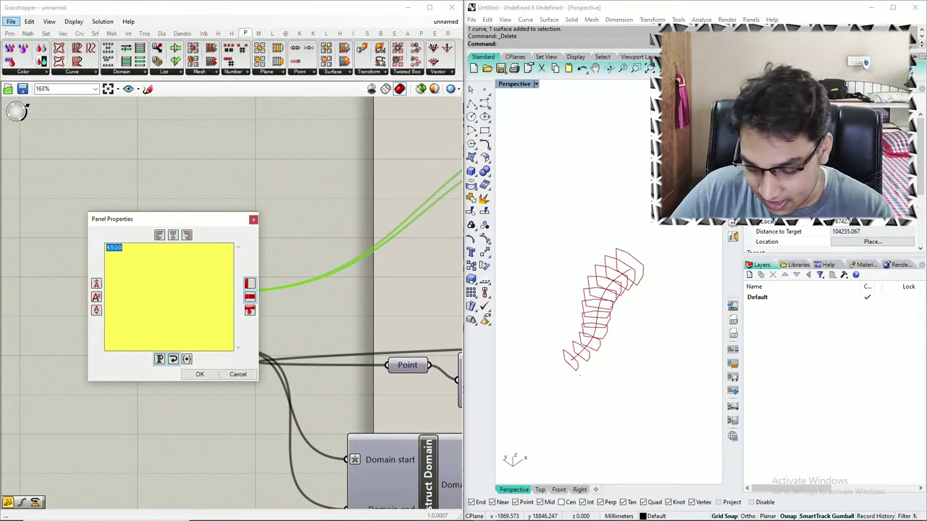
pyautogui.write('6000')
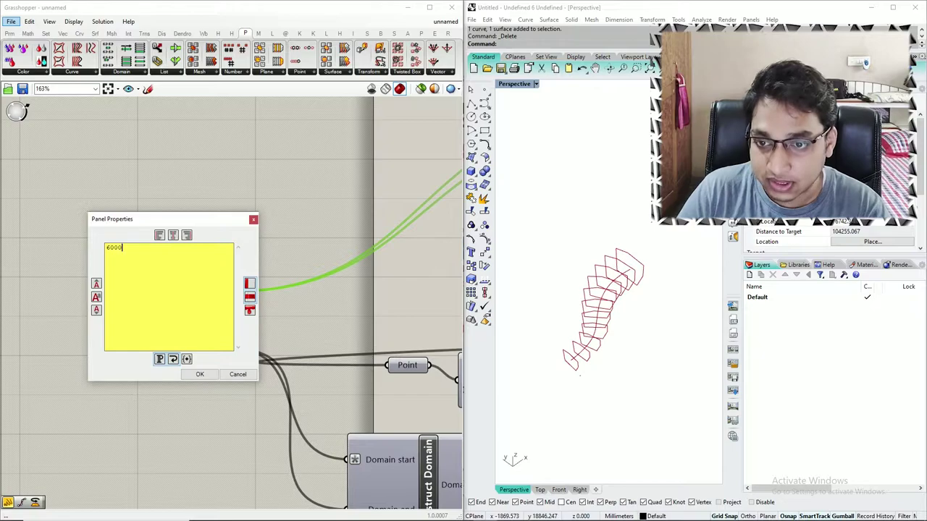
pyautogui.click(200, 374)
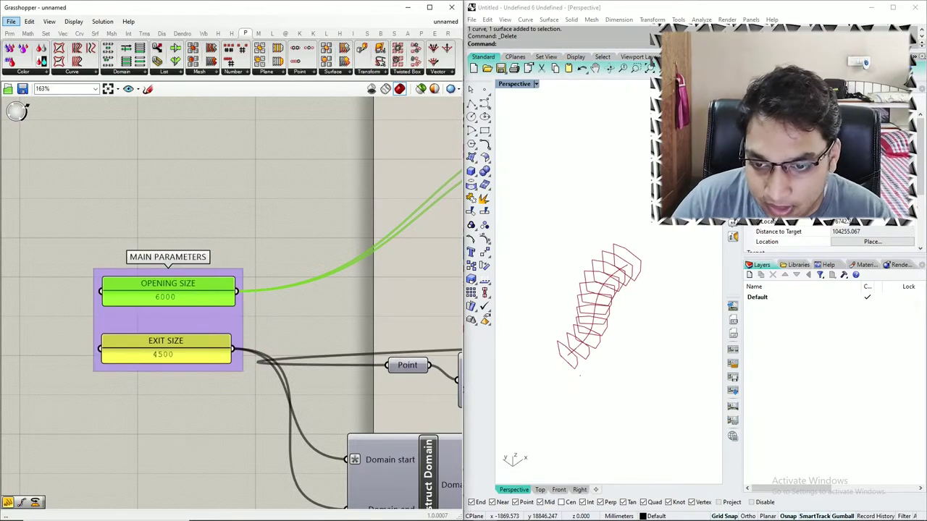
# Examine the tweened outlines from the side in the viewport and review the whole definition on the canvas.
pyautogui.scroll(-3, 179, 330)
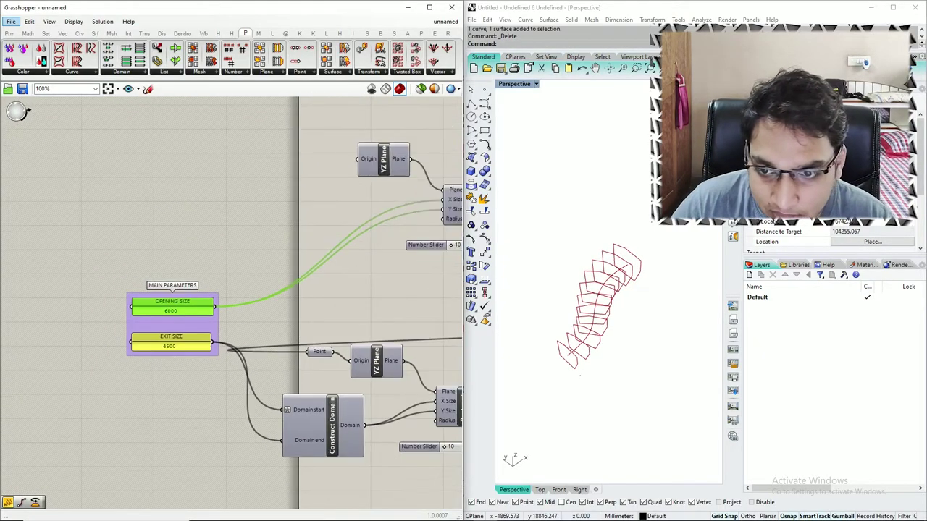
pyautogui.scroll(-2, 221, 324)
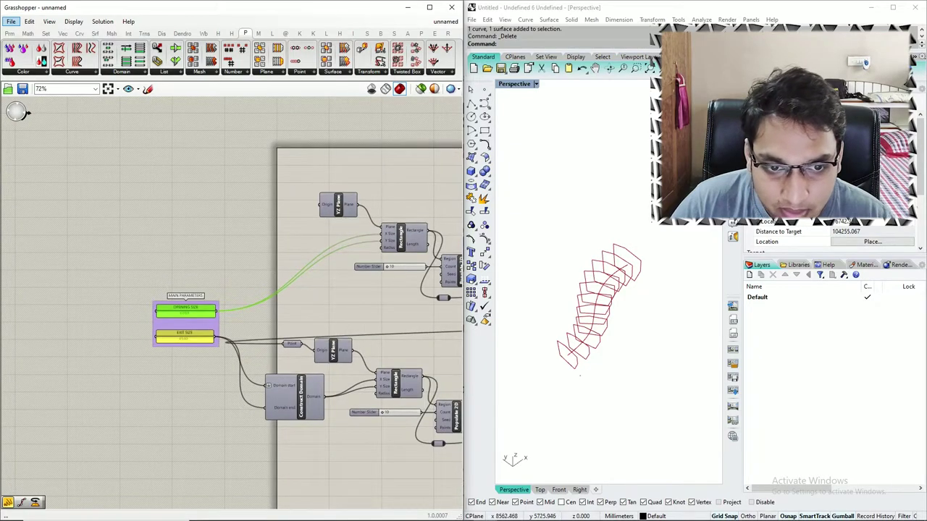
pyautogui.moveTo(622, 325); pyautogui.dragTo(556, 339, button='right')
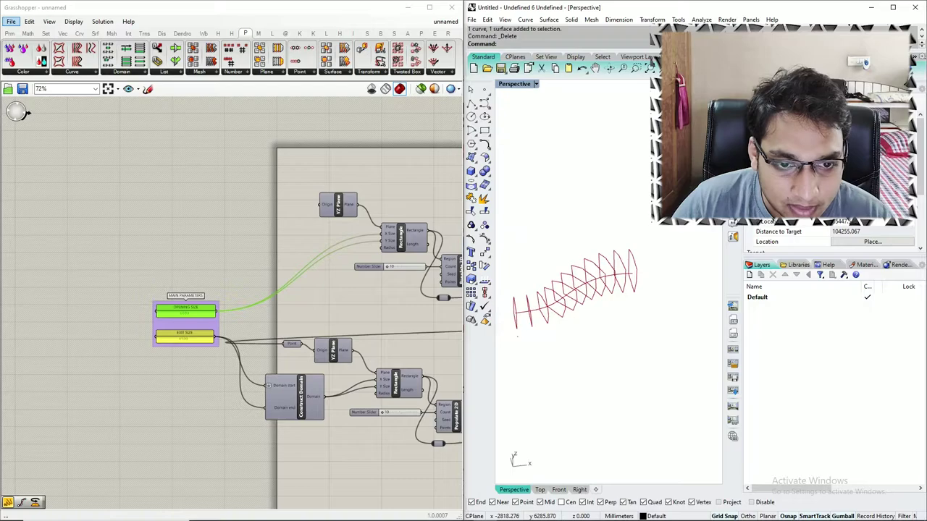
pyautogui.scroll(-8, 226, 299)
pyautogui.scroll(1, 340, 302)
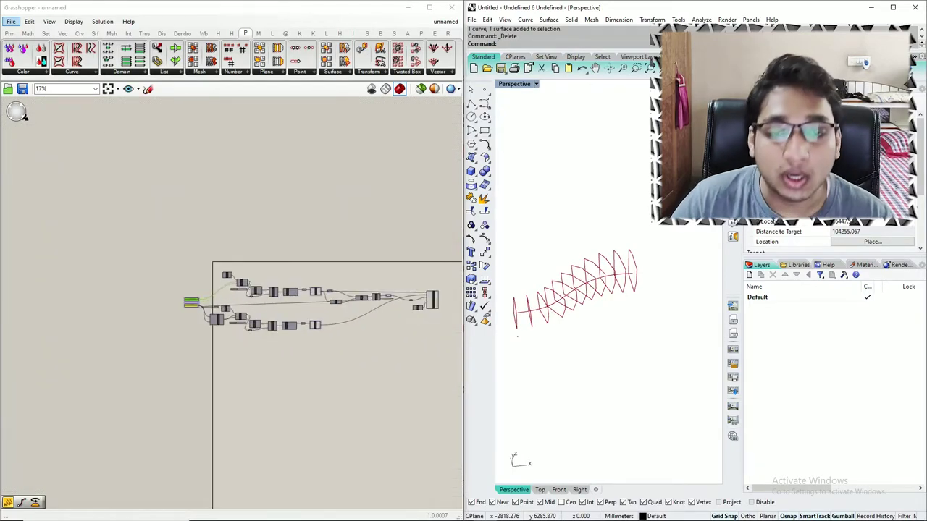
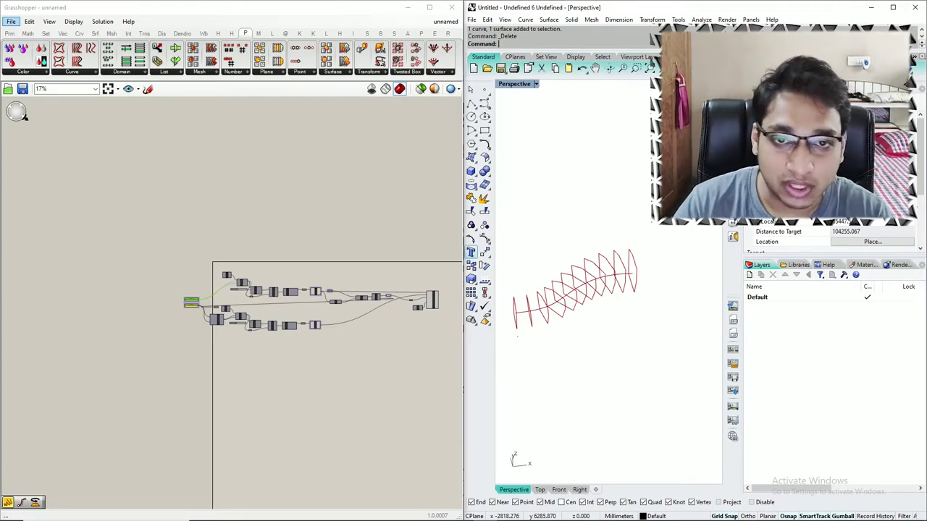
# Examine the tween section and the EXIT CURVE chain, highlighting the Tween component and the exit Join Curves in the viewport.
pyautogui.scroll(4, 430, 288)
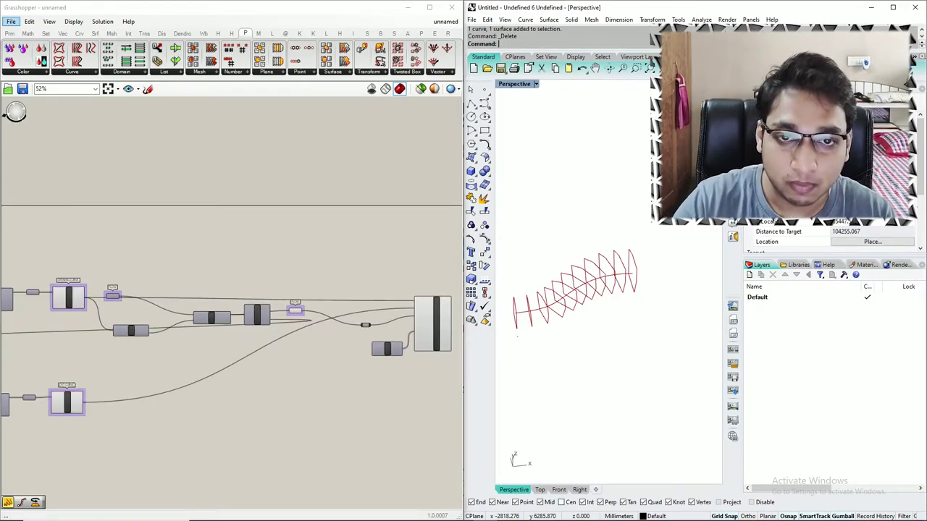
pyautogui.scroll(-2, 285, 321)
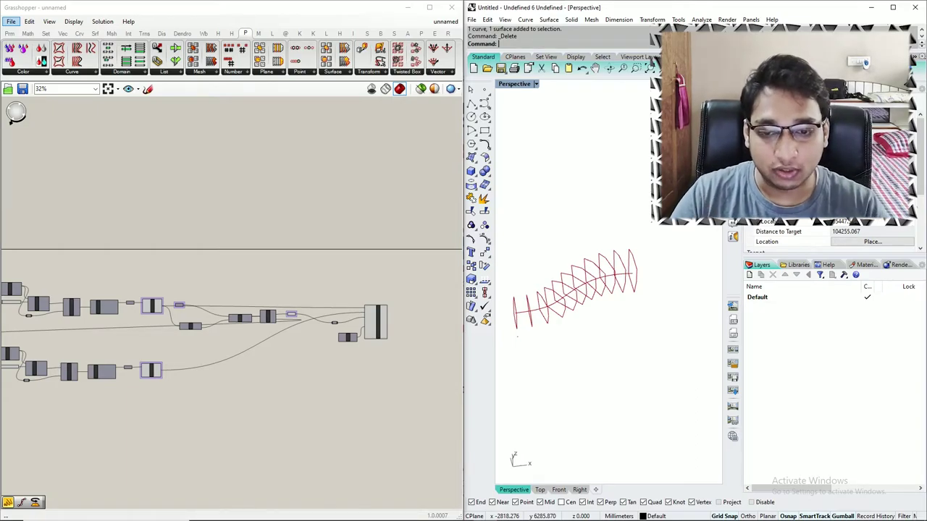
pyautogui.scroll(2, 404, 309)
pyautogui.click(363, 329)
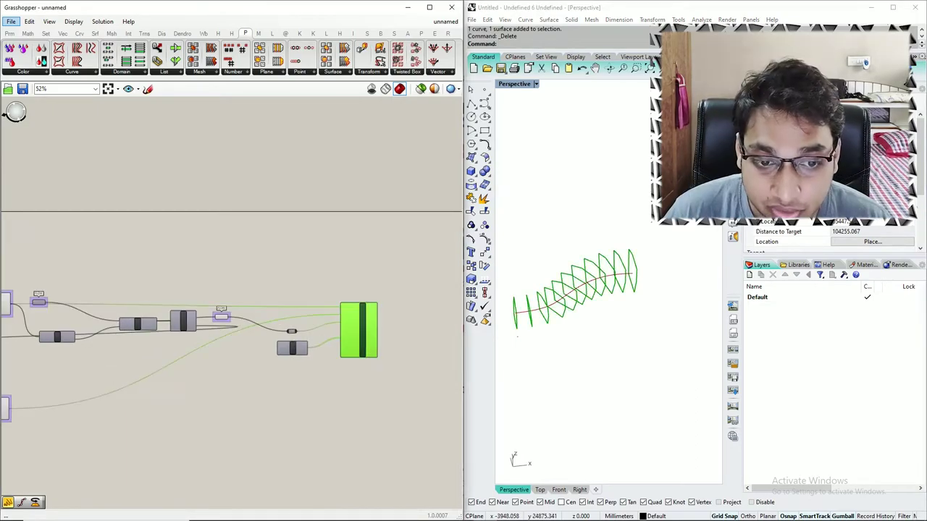
pyautogui.click(357, 290)
pyautogui.scroll(-6, 357, 290)
pyautogui.scroll(3, 402, 304)
pyautogui.scroll(-2, 388, 308)
pyautogui.scroll(6, 210, 315)
pyautogui.click(225, 347)
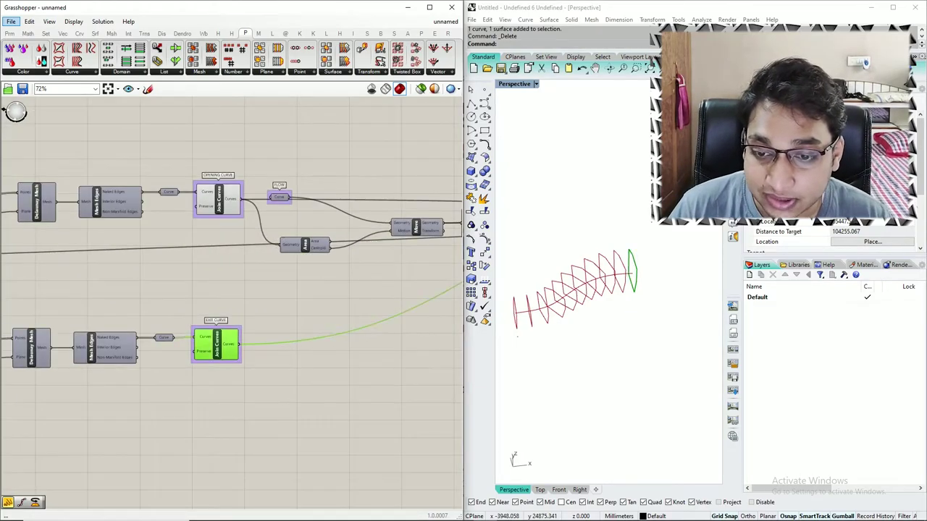
pyautogui.scroll(-3, 16, 112)
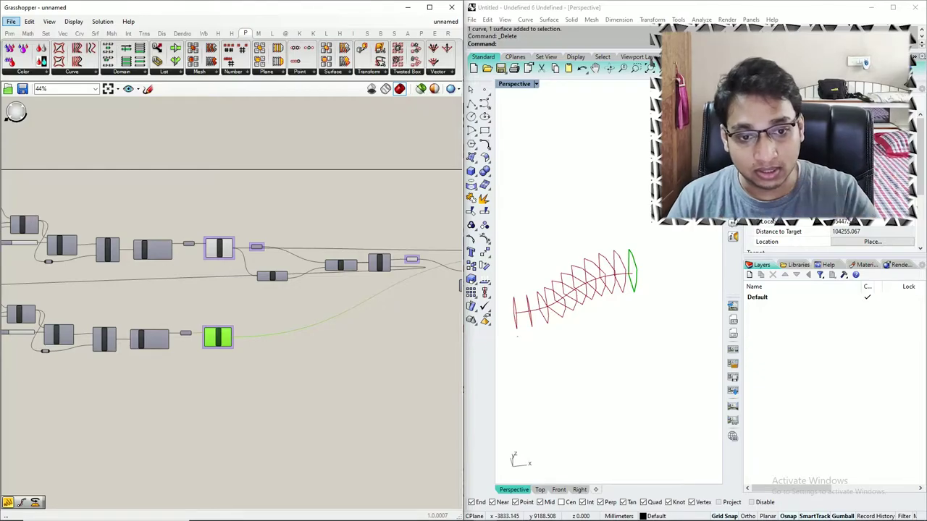
# Add a Rotate component beside the exit Join Curves and connect the joined curves to its Geometry input.
pyautogui.scroll(3, 274, 348)
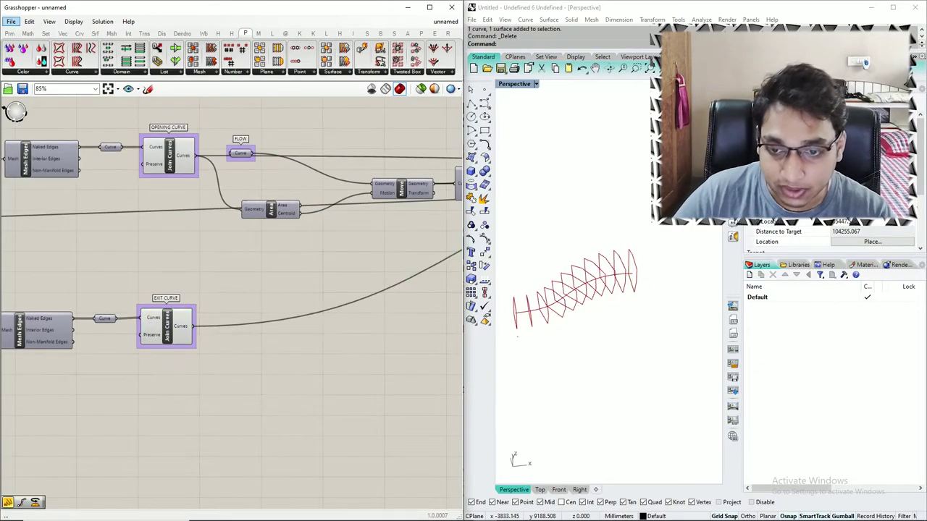
pyautogui.doubleClick(204, 346)
pyautogui.write('rotate')
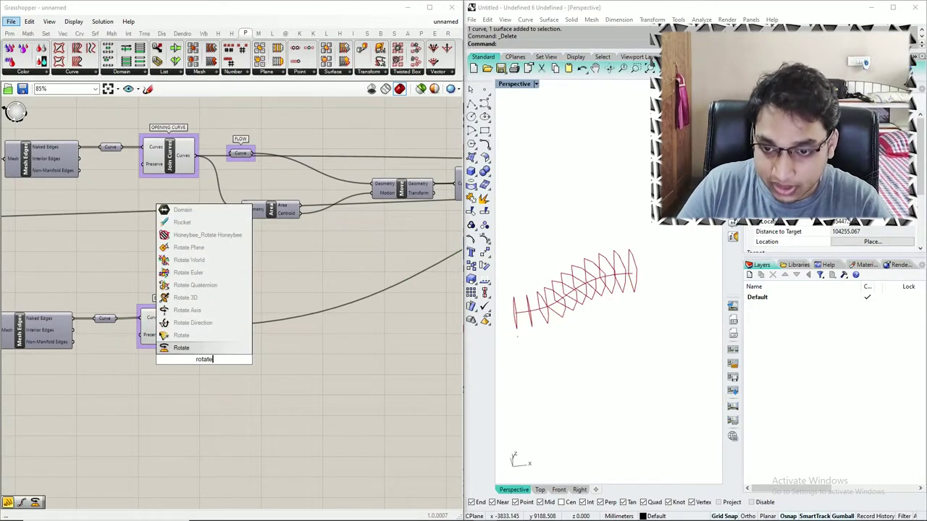
pyautogui.press('Return')
pyautogui.scroll(3, 206, 354)
pyautogui.moveTo(199, 351); pyautogui.dragTo(276, 348)
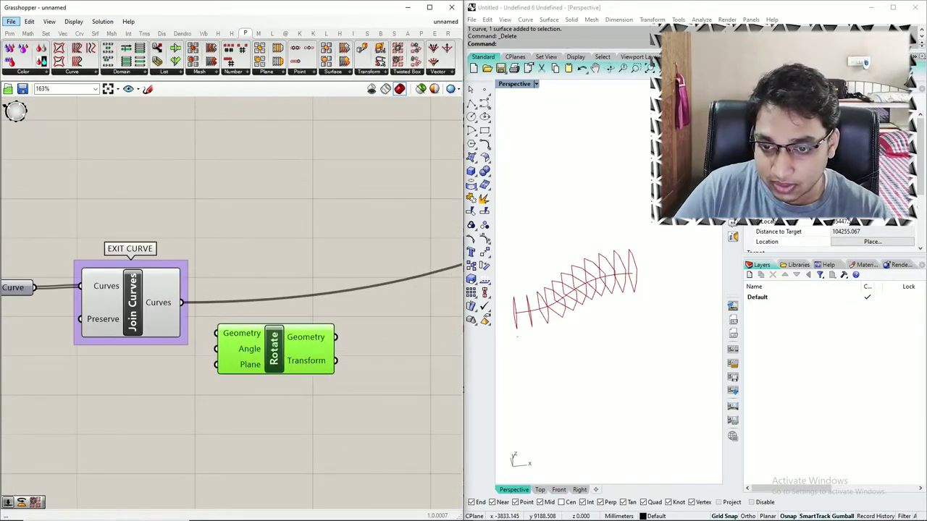
pyautogui.moveTo(182, 303); pyautogui.dragTo(217, 334)
pyautogui.moveTo(276, 351); pyautogui.dragTo(324, 357)
# Connect the exit chain's plane to the Rotate component's Plane input and view the exit outline from an angle.
pyautogui.scroll(-4, 281, 360)
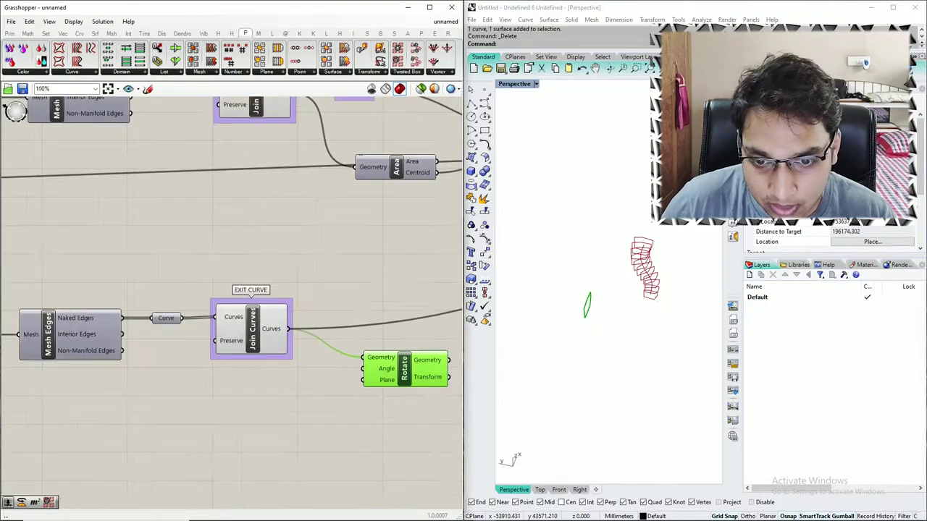
pyautogui.scroll(-4, 404, 328)
pyautogui.scroll(4, 116, 303)
pyautogui.moveTo(144, 280); pyautogui.dragTo(372, 325)
pyautogui.scroll(-5, 153, 263)
pyautogui.scroll(2, 365, 317)
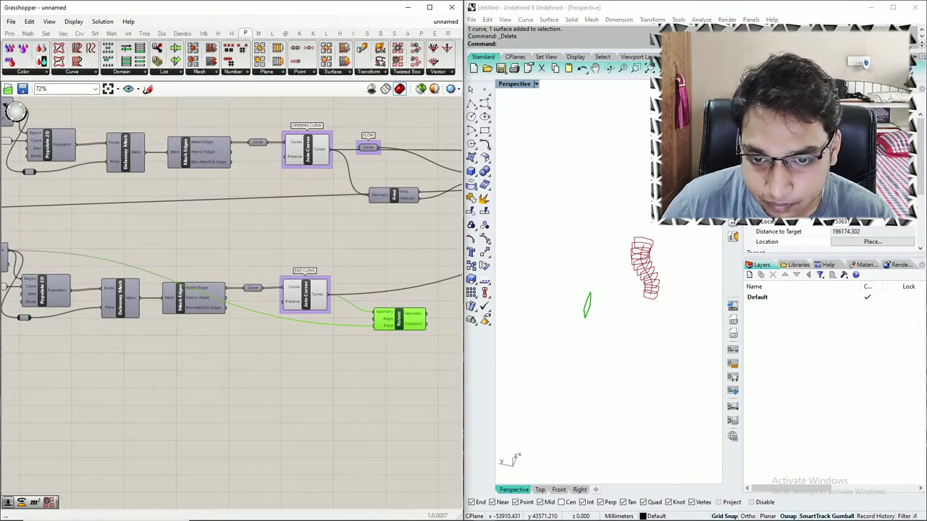
pyautogui.scroll(4, 379, 328)
pyautogui.moveTo(674, 381); pyautogui.dragTo(592, 442, button='right')
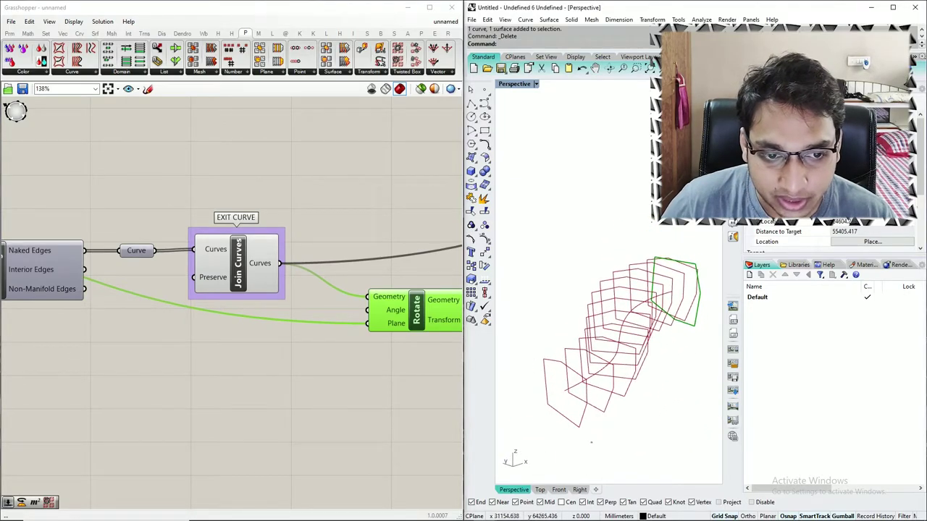
# Add a number slider ranging from 15 to 45, connect it to Rotate's Angle input and set it to 18.
pyautogui.scroll(3, 379, 294)
pyautogui.doubleClick(299, 311)
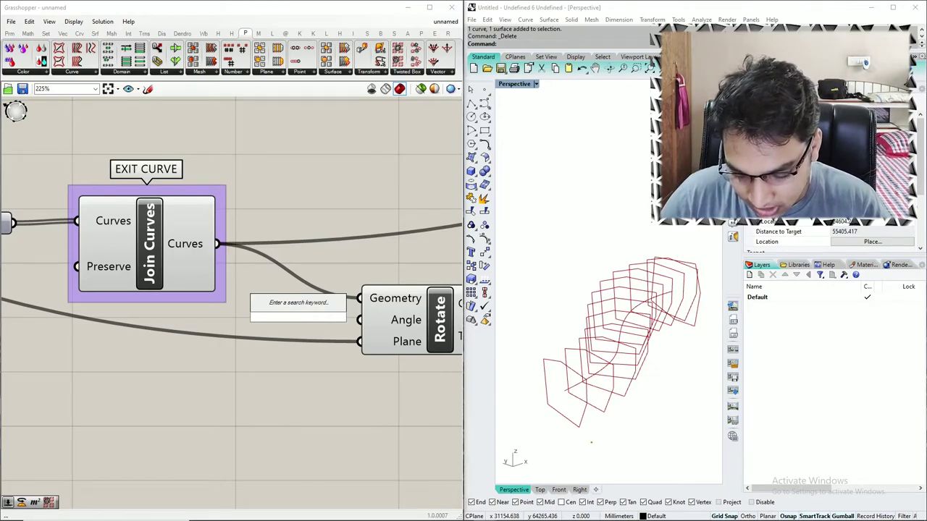
pyautogui.write('15.')
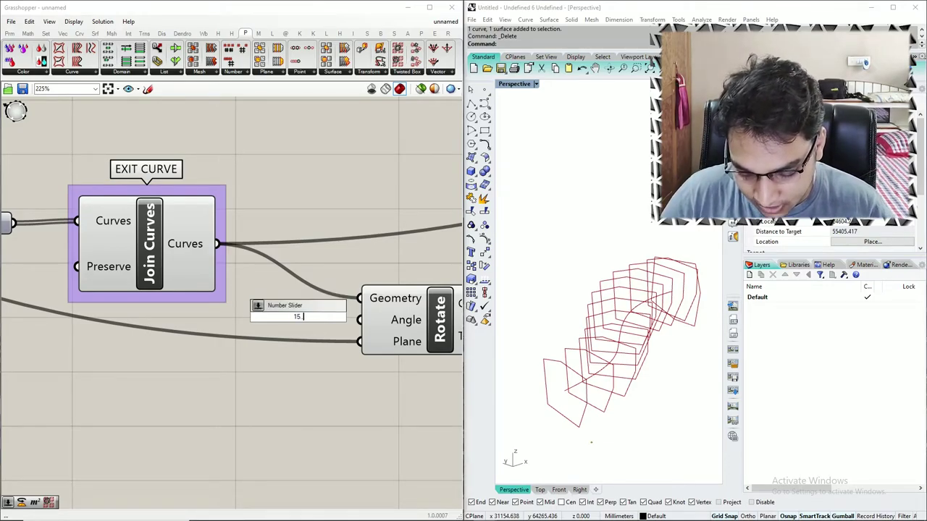
pyautogui.press('Return')
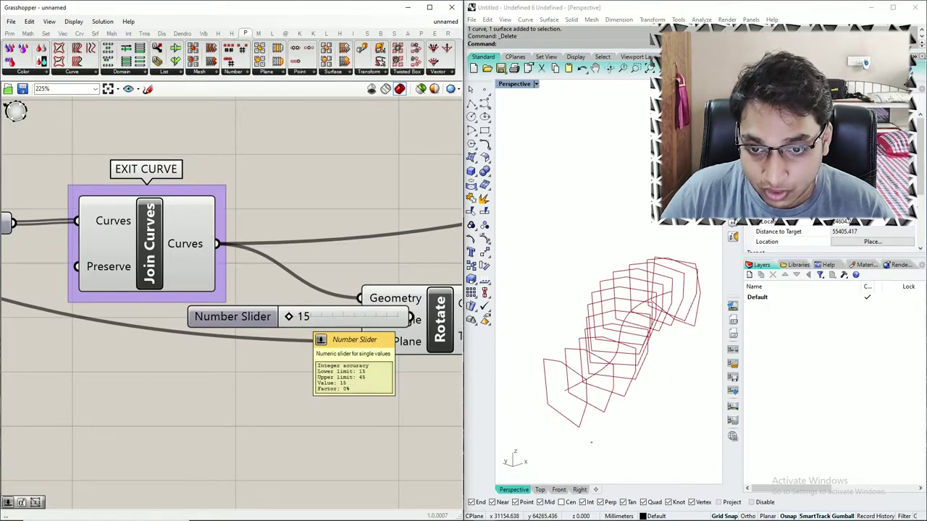
pyautogui.scroll(-3, 227, 304)
pyautogui.moveTo(189, 322); pyautogui.dragTo(174, 325)
pyautogui.moveTo(283, 325); pyautogui.dragTo(309, 313)
pyautogui.moveTo(209, 325); pyautogui.dragTo(215, 325)
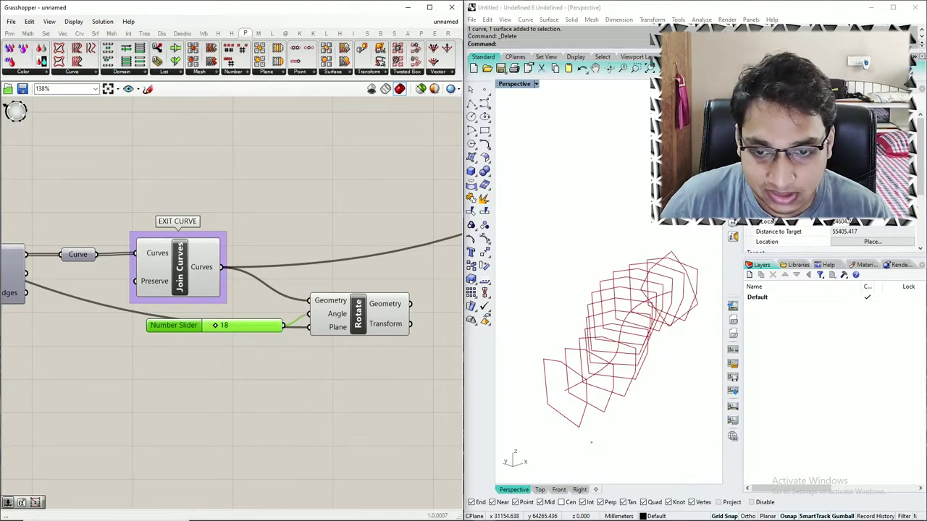
# Move the rotation angle slider beneath the EXIT SIZE panel, next to the MAIN PARAMETERS group.
pyautogui.scroll(-3, 187, 320)
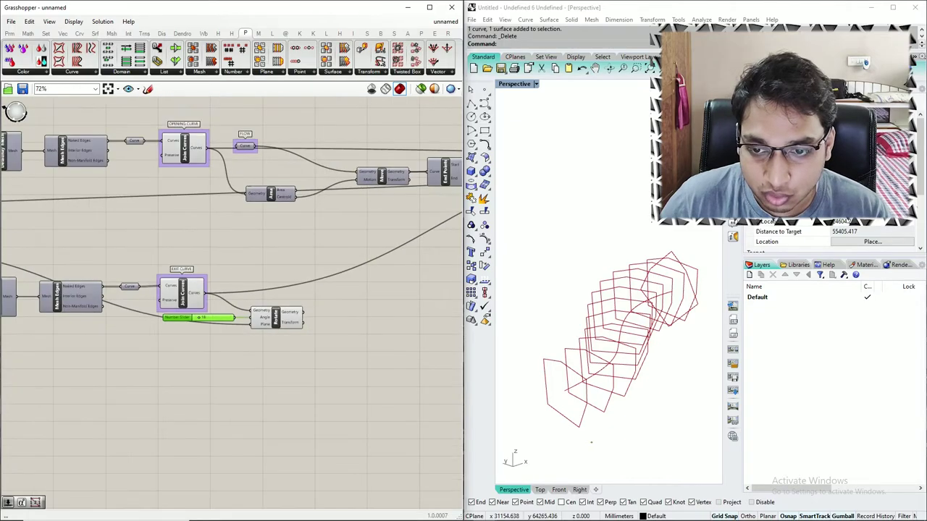
pyautogui.scroll(-5, 186, 321)
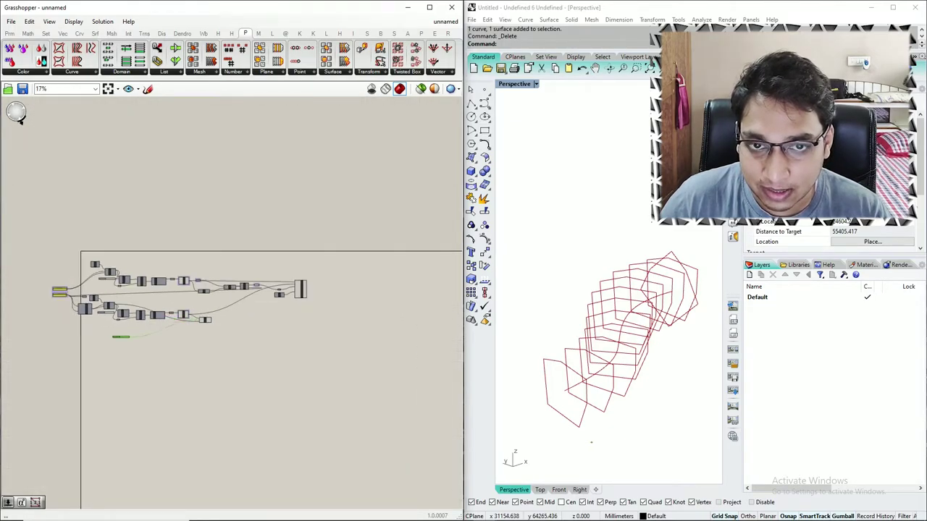
pyautogui.scroll(8, 127, 334)
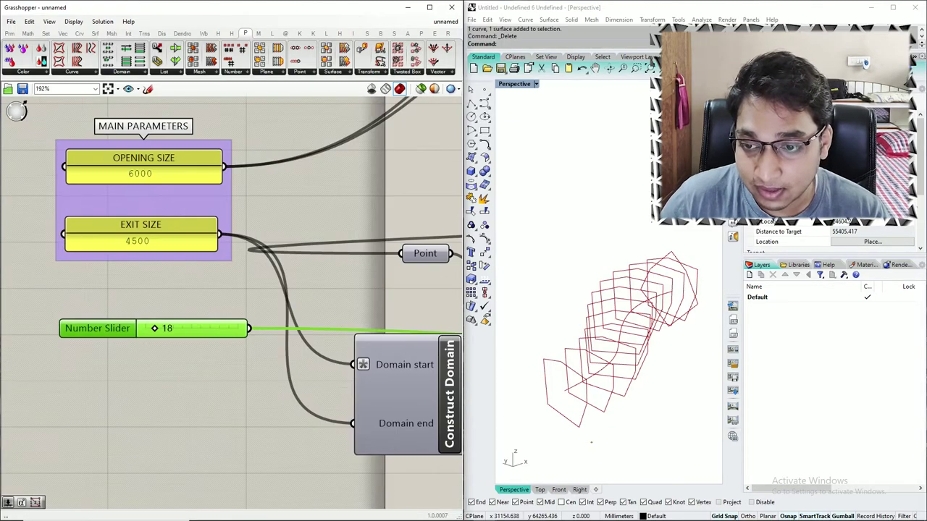
pyautogui.moveTo(97, 328); pyautogui.dragTo(87, 298)
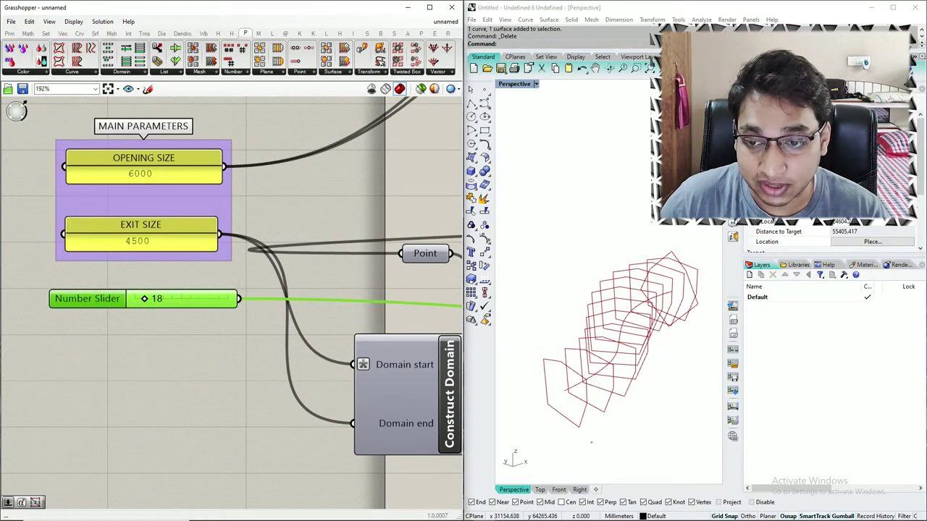
pyautogui.rightClick(110, 304)
pyautogui.click(162, 257)
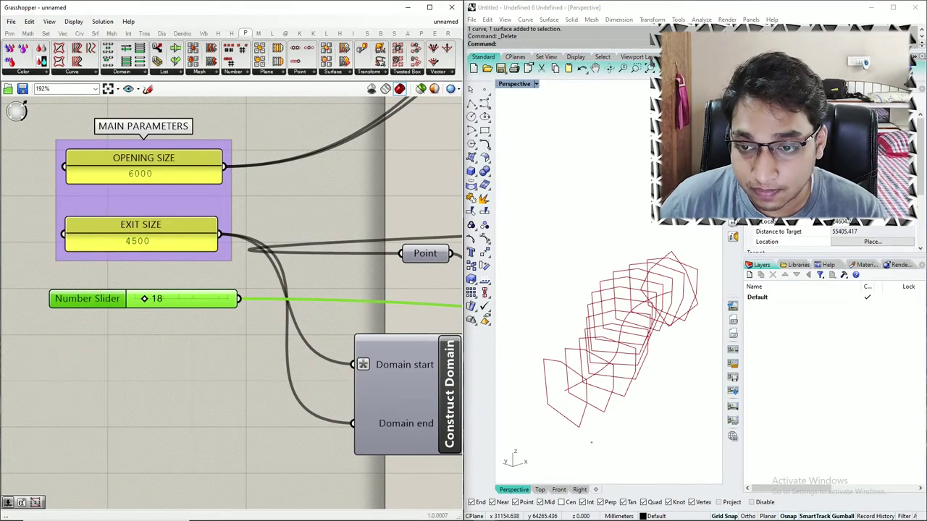
pyautogui.click(162, 257)
pyautogui.middleClick(162, 257)
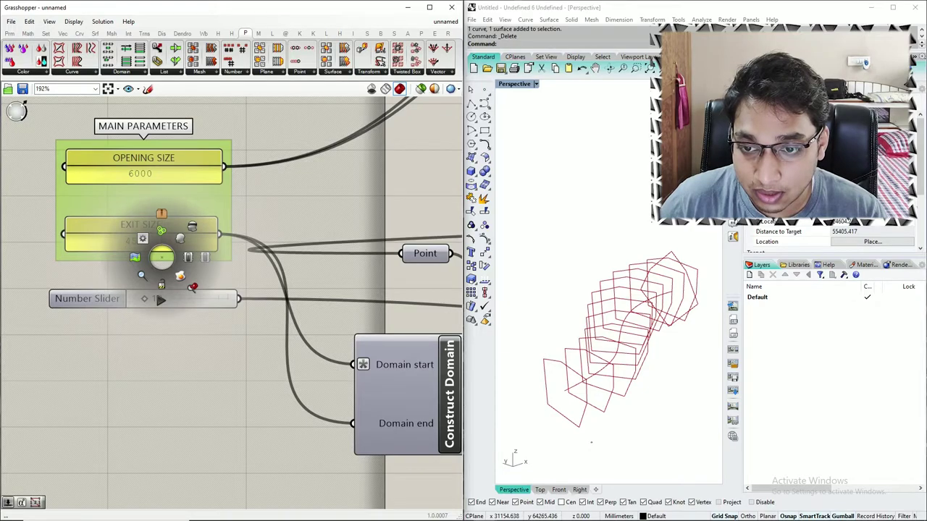
pyautogui.rightClick(105, 297)
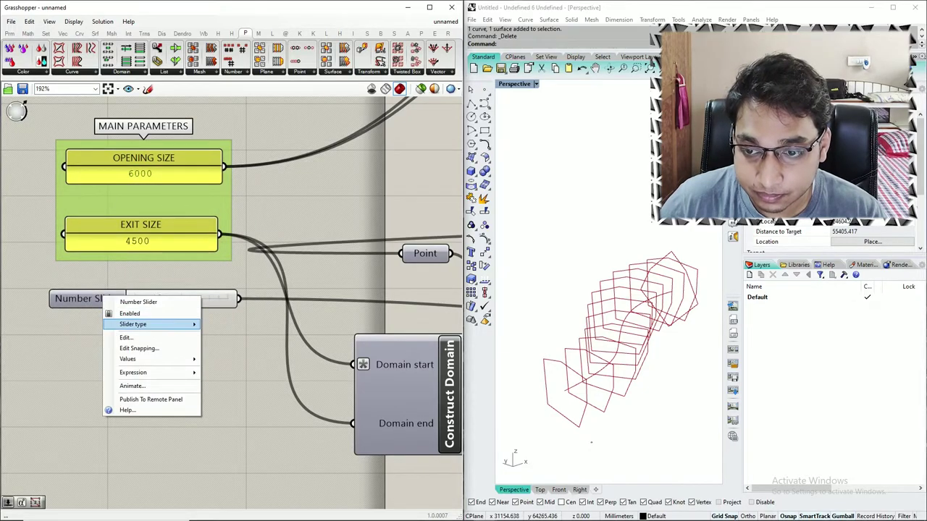
# Place the angle slider closer to the EXIT SIZE panel and add it to the MAIN PARAMETERS group.
pyautogui.click(89, 299)
pyautogui.moveTo(88, 299); pyautogui.dragTo(96, 285)
pyautogui.scroll(1, 153, 225)
pyautogui.rightClick(131, 265)
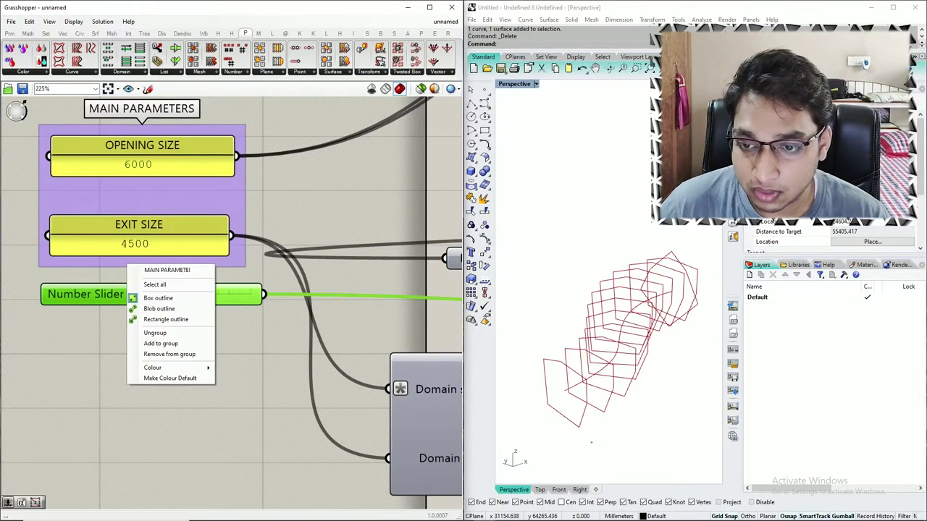
pyautogui.click(155, 343)
pyautogui.scroll(-4, 154, 346)
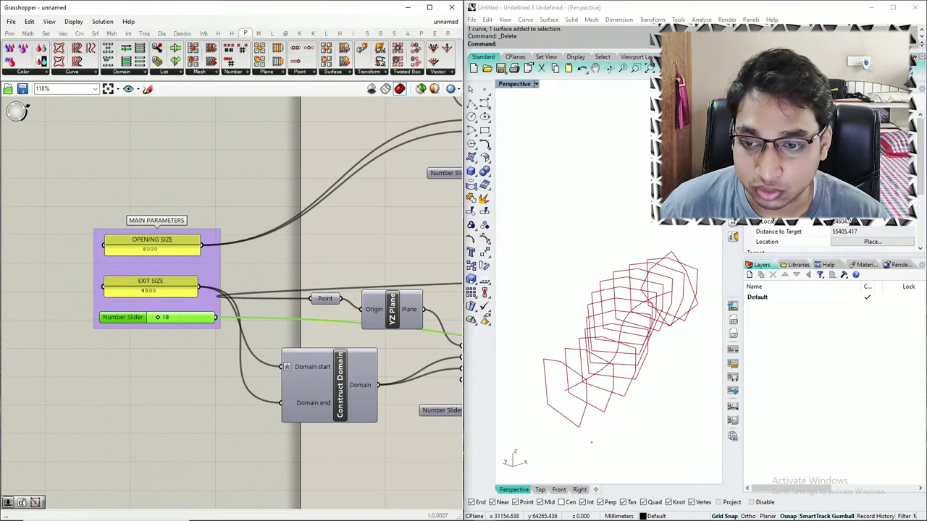
pyautogui.scroll(4, 125, 316)
# Rename the angle slider in the MAIN PARAMETERS group to Rotation.
pyautogui.rightClick(135, 319)
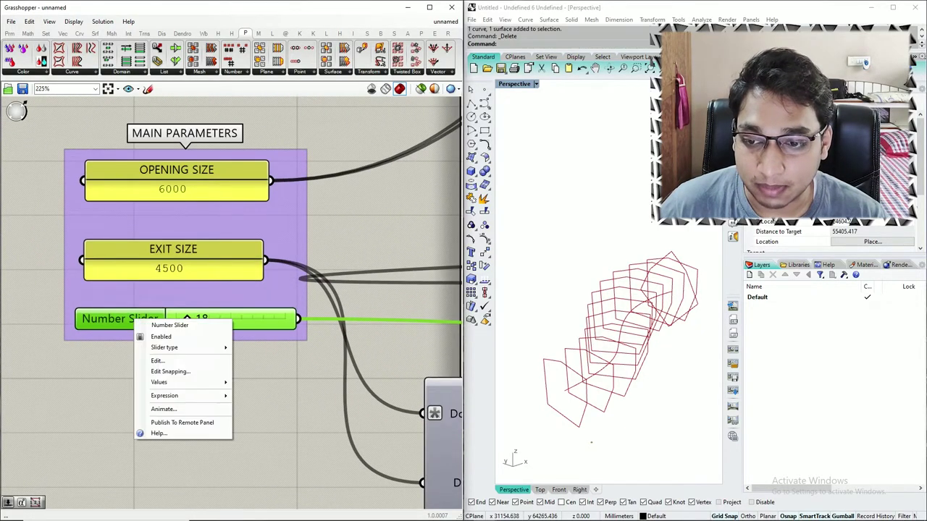
pyautogui.hotkey('ctrl', 'a')
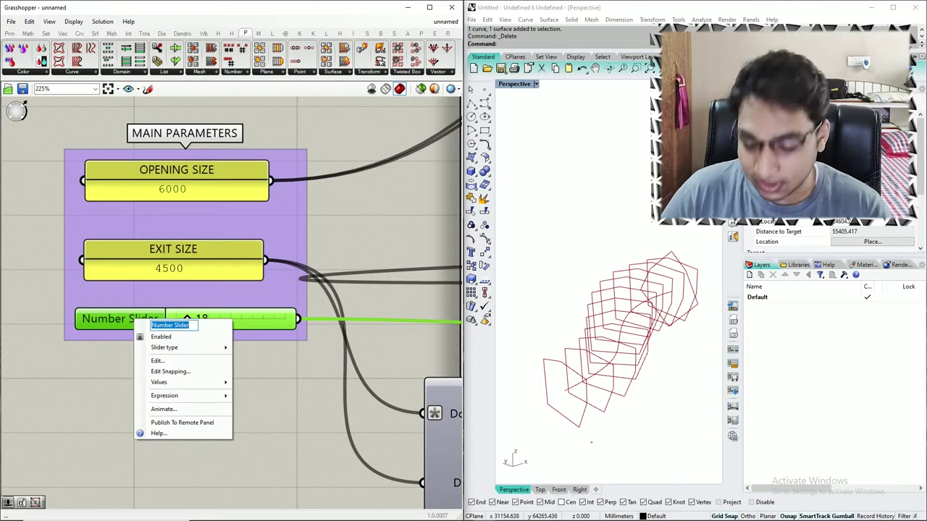
pyautogui.write('Rotation')
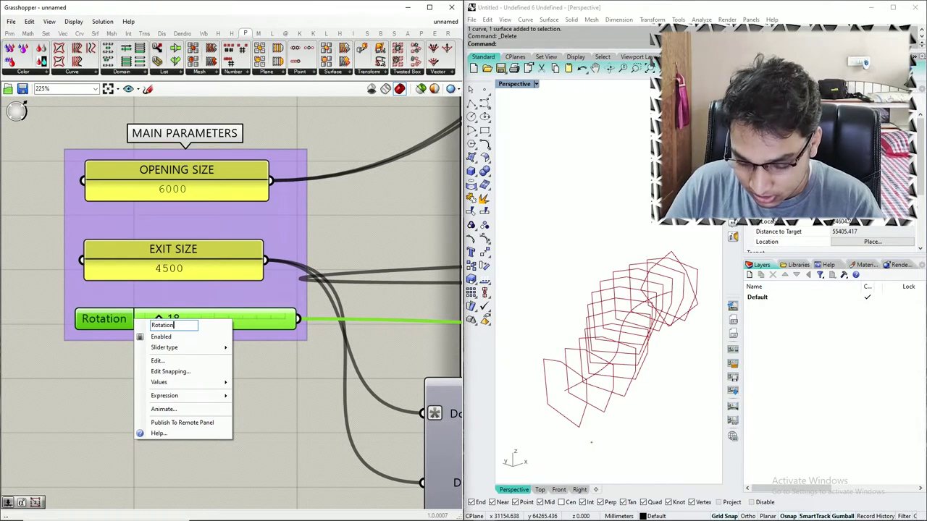
pyautogui.press('Return')
# Turn off the preview of the Join Curves component in the EXIT CURVE group.
pyautogui.scroll(-10, 86, 313)
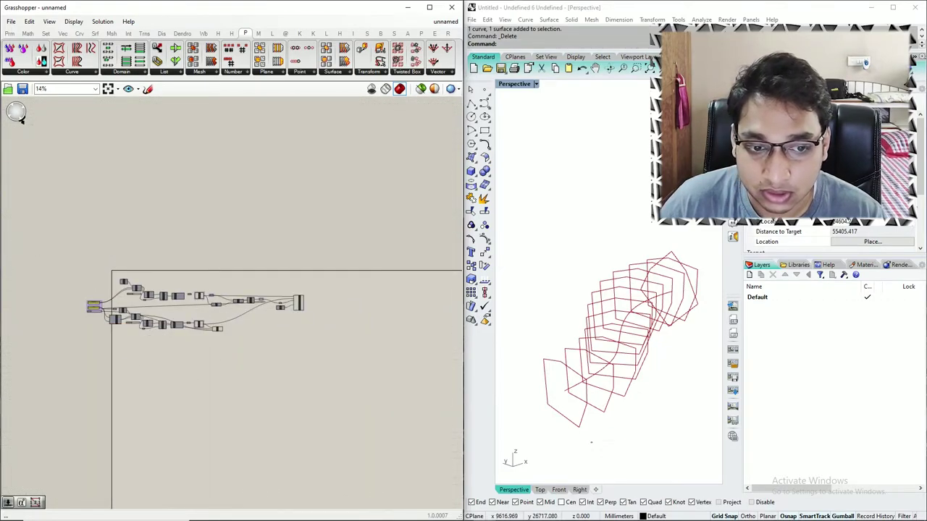
pyautogui.scroll(6, 279, 322)
pyautogui.scroll(5, 36, 333)
pyautogui.click(101, 341)
pyautogui.middleClick(101, 341)
pyautogui.click(131, 310)
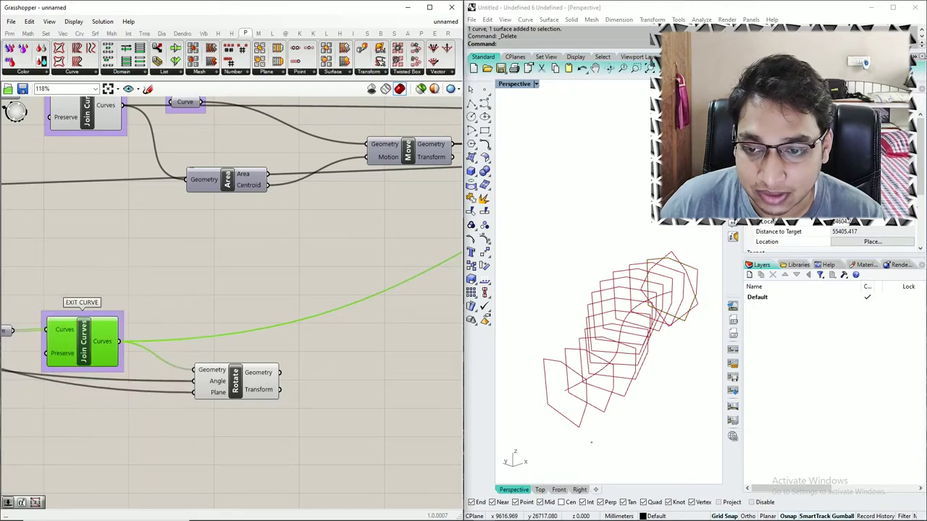
pyautogui.scroll(-3, 229, 334)
pyautogui.scroll(3, 162, 326)
pyautogui.click(176, 315)
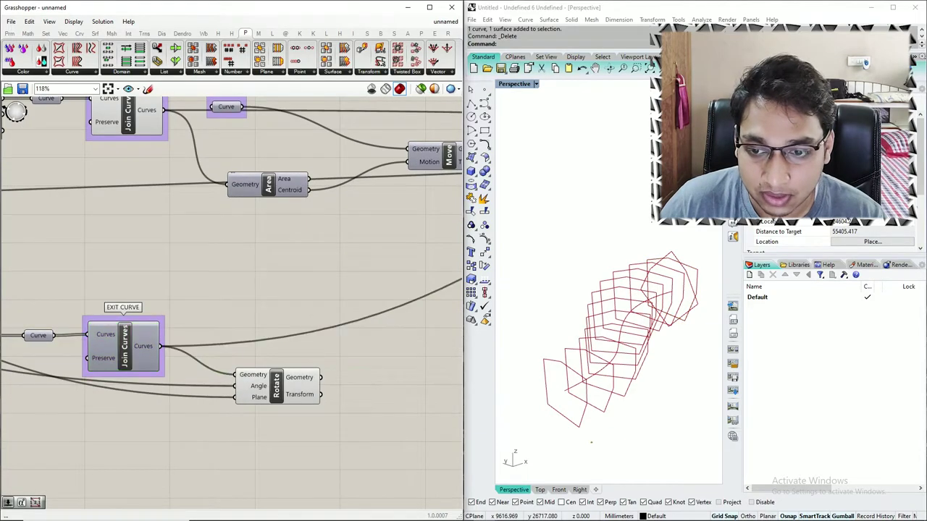
# Connect Rotate's Geometry output to the Tween component's exit curve input in place of the unrotated curve, and view the twisted outlines.
pyautogui.scroll(-2, 144, 326)
pyautogui.click(224, 359)
pyautogui.scroll(-5, 222, 358)
pyautogui.scroll(3, 230, 369)
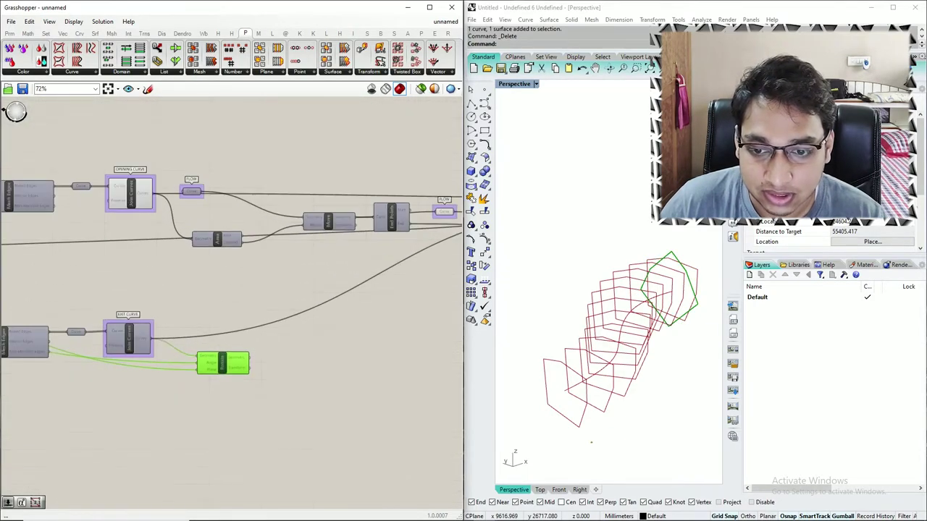
pyautogui.scroll(-2, 230, 369)
pyautogui.moveTo(250, 357); pyautogui.dragTo(381, 250)
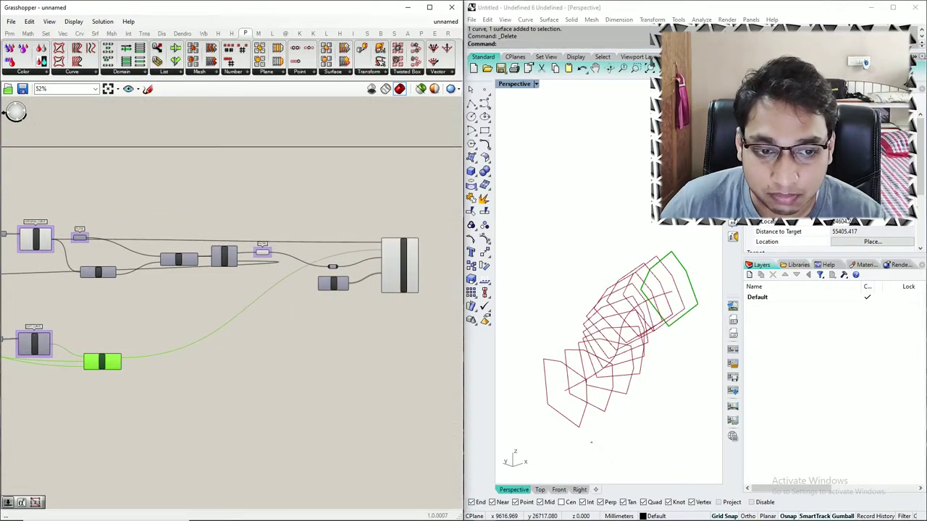
pyautogui.click(347, 340)
pyautogui.scroll(-4, 655, 362)
pyautogui.moveTo(655, 362)
pyautogui.mouseDown(button='right')
pyautogui.moveTo(608, 333)
pyautogui.moveTo(637, 362)
pyautogui.moveTo(680, 355)
pyautogui.moveTo(661, 314)
pyautogui.moveTo(613, 334)
pyautogui.moveTo(641, 362)
pyautogui.mouseUp(button='right')
pyautogui.scroll(-2, 235, 268)
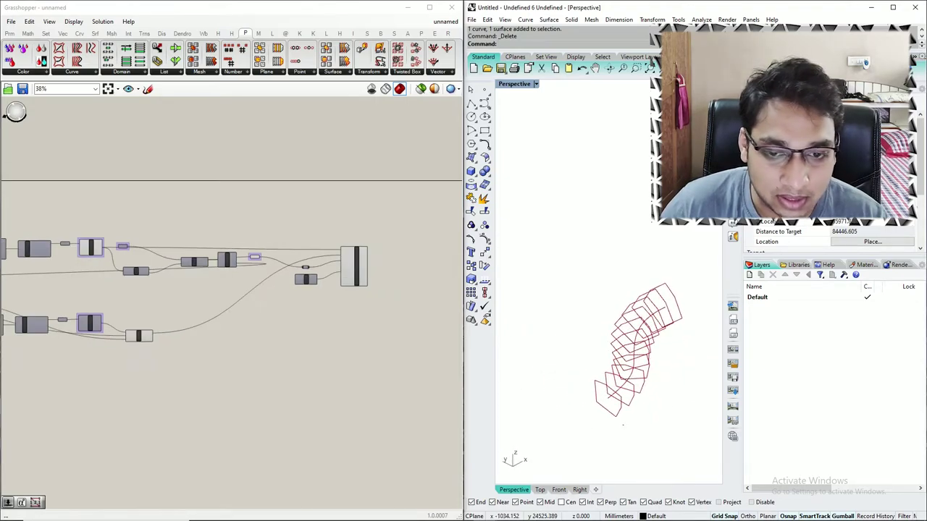
# Ungroup the EXIT CURVE group around the exit Join Curves component.
pyautogui.scroll(4, 127, 324)
pyautogui.scroll(-3, 124, 294)
pyautogui.scroll(3, 117, 338)
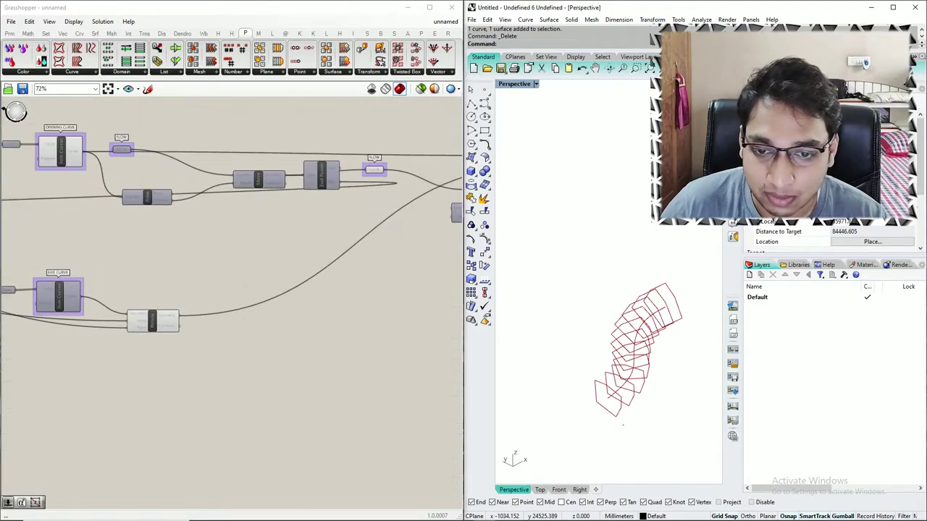
pyautogui.click(152, 322)
pyautogui.scroll(4, 69, 284)
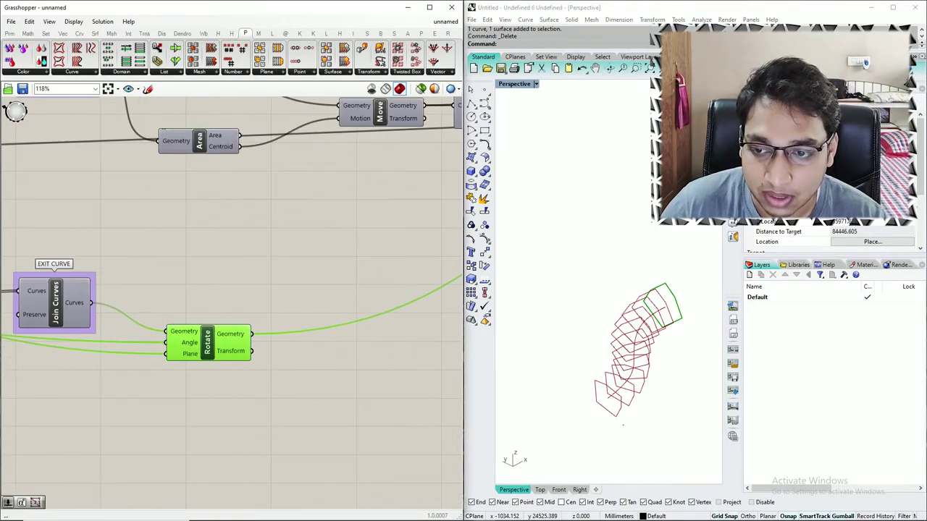
pyautogui.rightClick(101, 275)
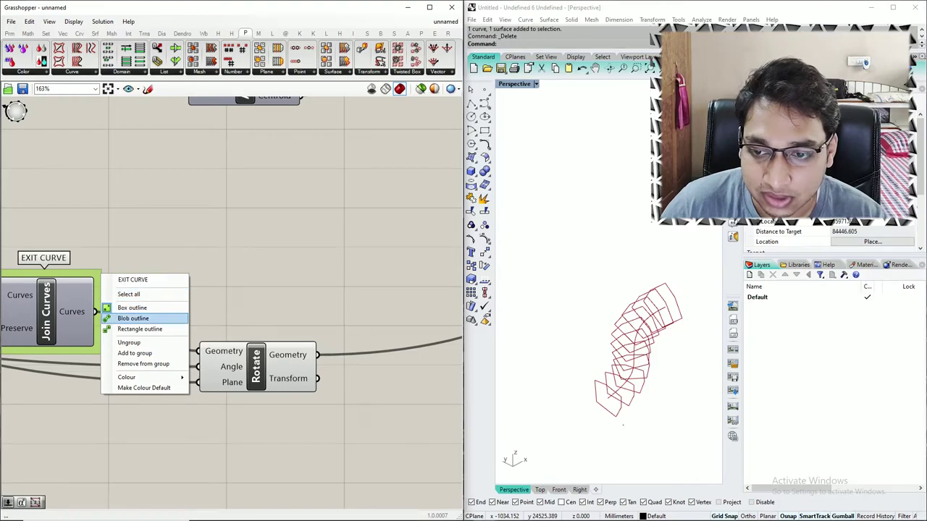
pyautogui.rightClick(262, 358)
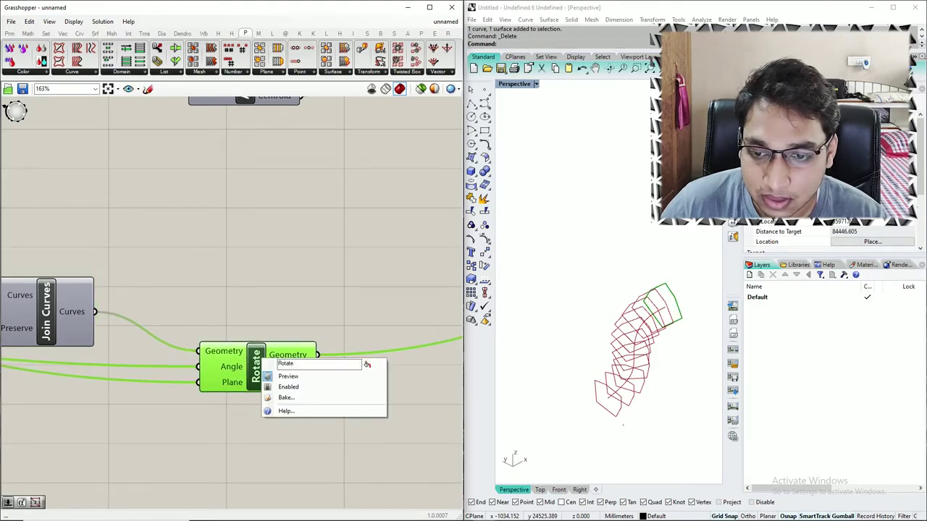
pyautogui.click(255, 424)
# Put the Rotate component in its own group and name the group EXIT CURVE.
pyautogui.click(237, 356)
pyautogui.scroll(1, 238, 356)
pyautogui.middleClick(237, 356)
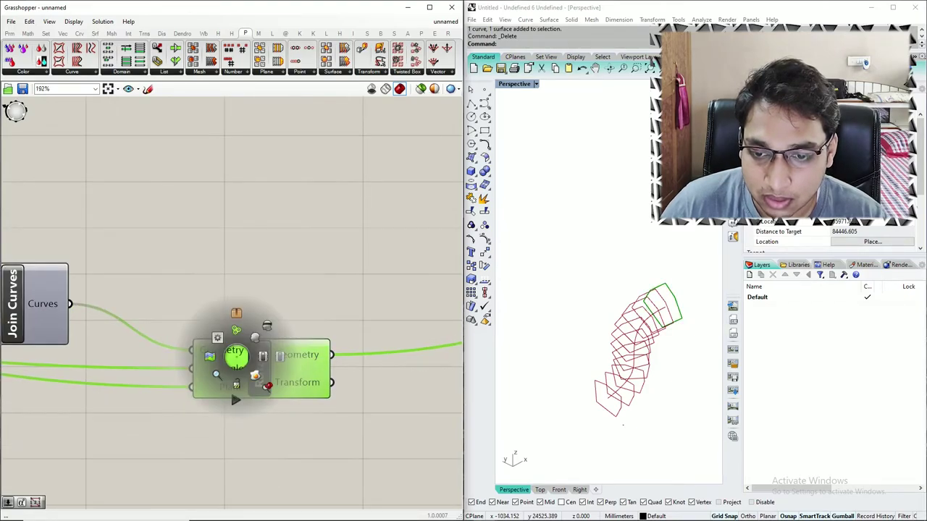
pyautogui.click(194, 351)
pyautogui.rightClick(246, 334)
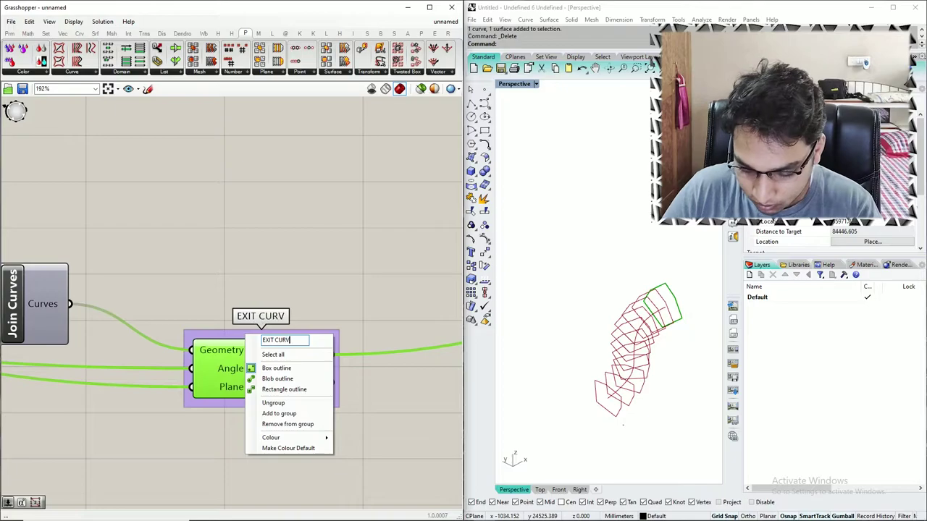
pyautogui.press('Return')
pyautogui.scroll(-10, 239, 362)
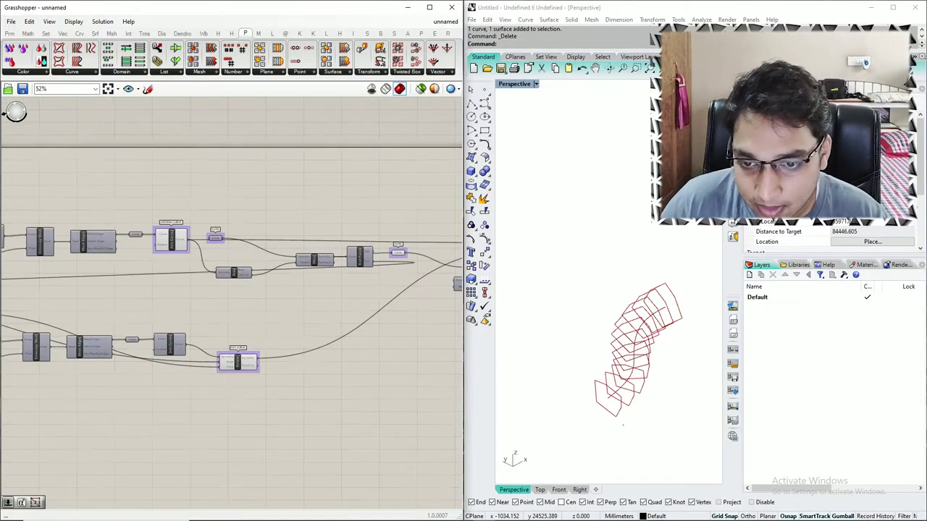
# Turn off the preview of the opening outline's Join Curves component and of the Rotate component in the EXIT CURVE group.
pyautogui.click(191, 273)
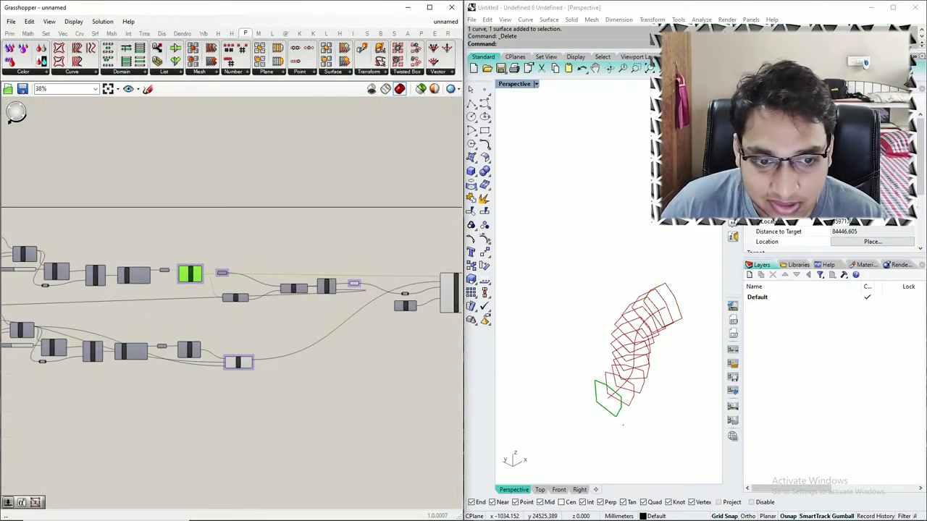
pyautogui.scroll(2, 221, 274)
pyautogui.middleClick(170, 272)
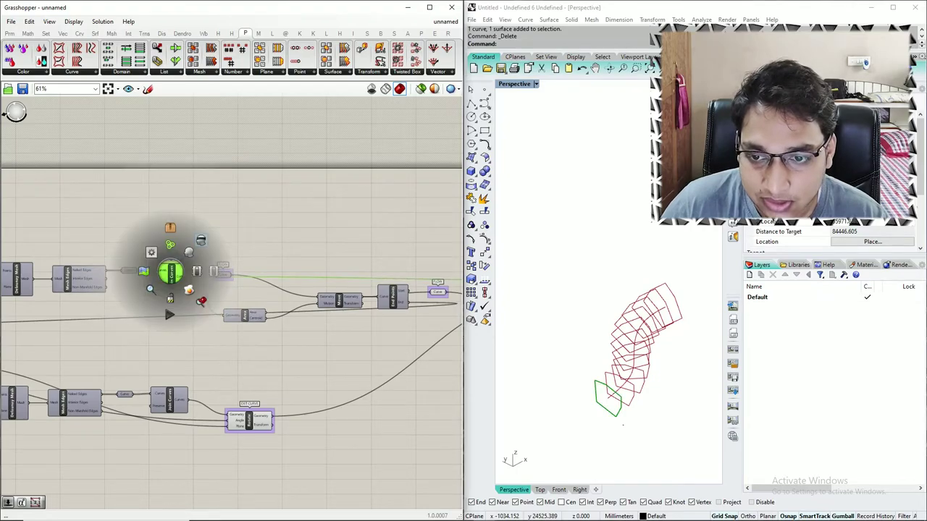
pyautogui.click(201, 240)
pyautogui.click(255, 420)
pyautogui.middleClick(257, 421)
pyautogui.click(287, 389)
pyautogui.click(165, 369)
pyautogui.scroll(-2, 163, 370)
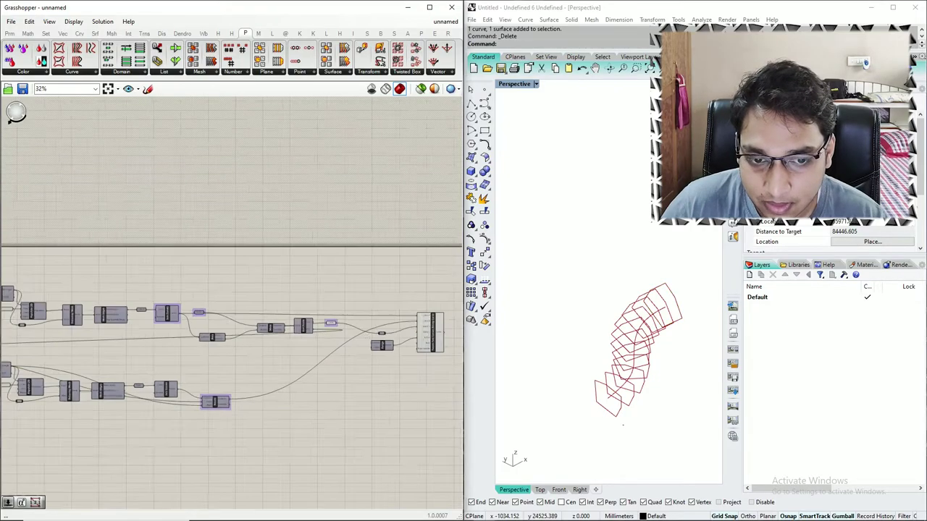
# Add a Loft component beside Tween Two Curves Along Curve, connect the Tween output to its Curves input, and view the lofted surface.
pyautogui.scroll(4, 425, 340)
pyautogui.scroll(-2, 253, 335)
pyautogui.scroll(2, 310, 335)
pyautogui.click(326, 318)
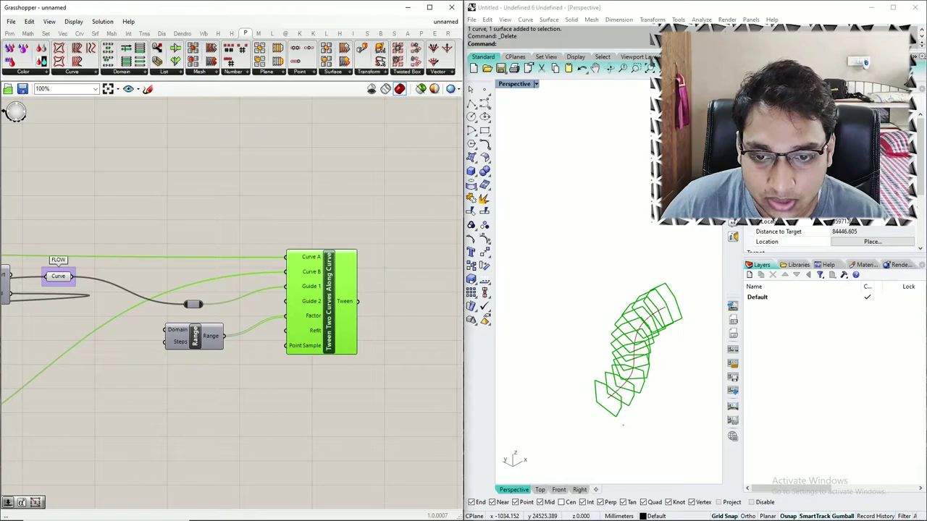
pyautogui.scroll(-2, 98, 354)
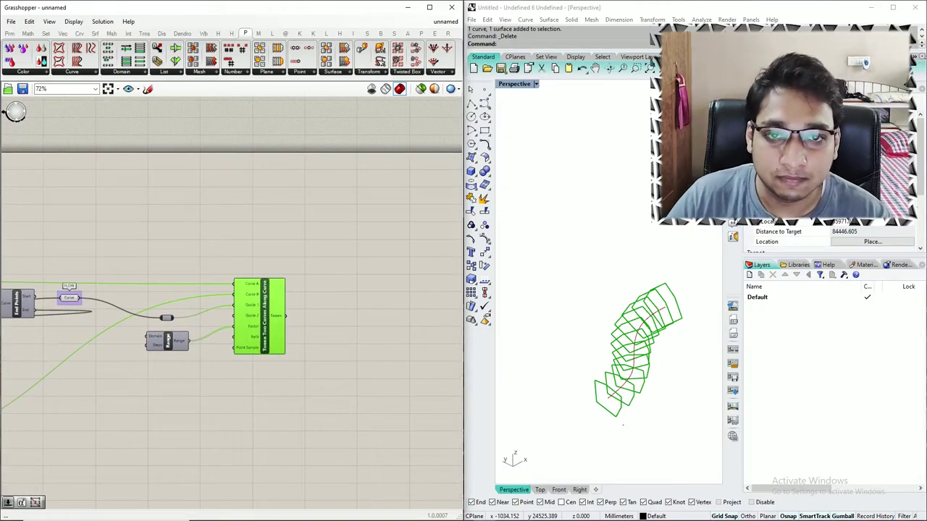
pyautogui.doubleClick(385, 381)
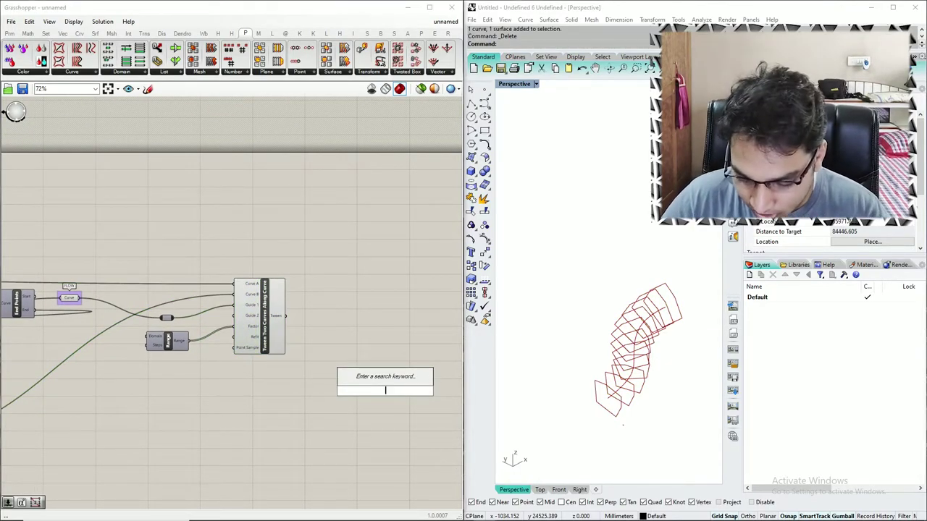
pyautogui.write('LOF')
pyautogui.press('Return')
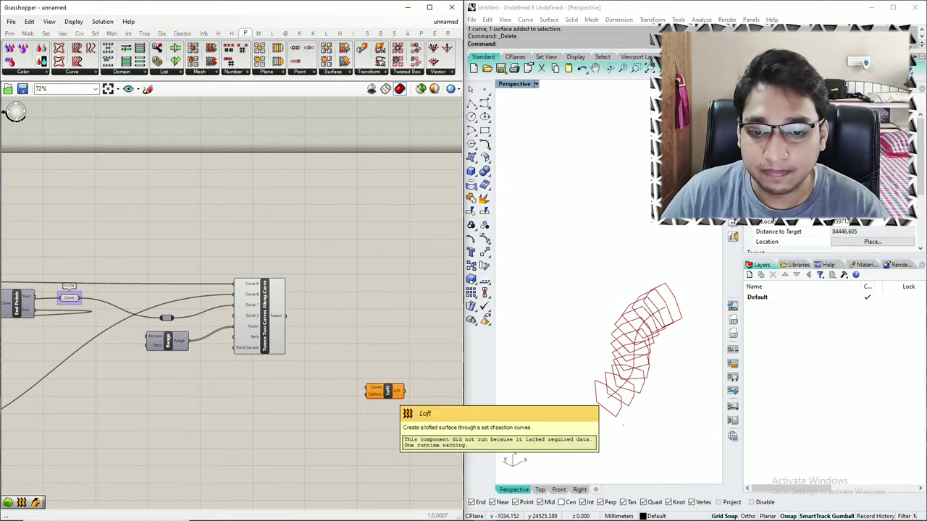
pyautogui.scroll(3, 383, 387)
pyautogui.moveTo(385, 389); pyautogui.dragTo(246, 281)
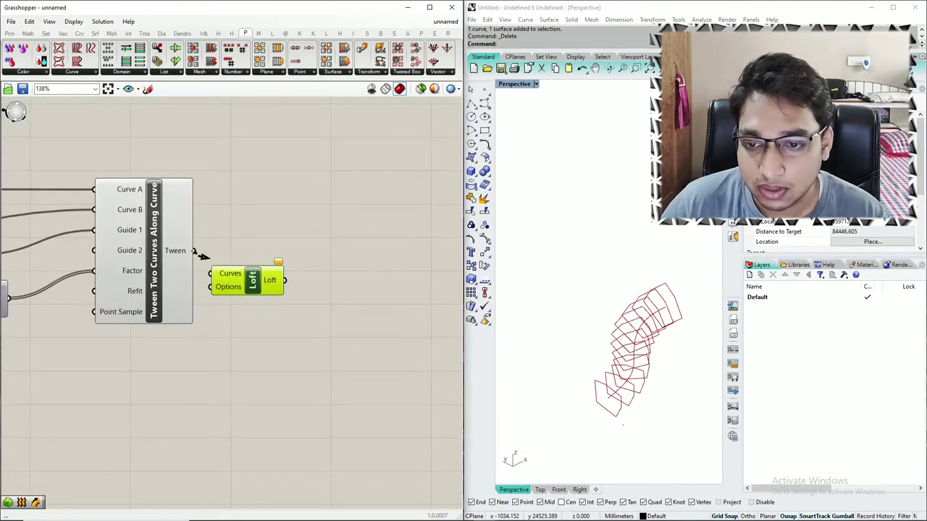
pyautogui.moveTo(196, 251); pyautogui.dragTo(210, 274)
pyautogui.moveTo(669, 380)
pyautogui.mouseDown(button='right')
pyautogui.moveTo(608, 336)
pyautogui.moveTo(659, 332)
pyautogui.moveTo(662, 369)
pyautogui.moveTo(673, 362)
pyautogui.mouseUp(button='right')
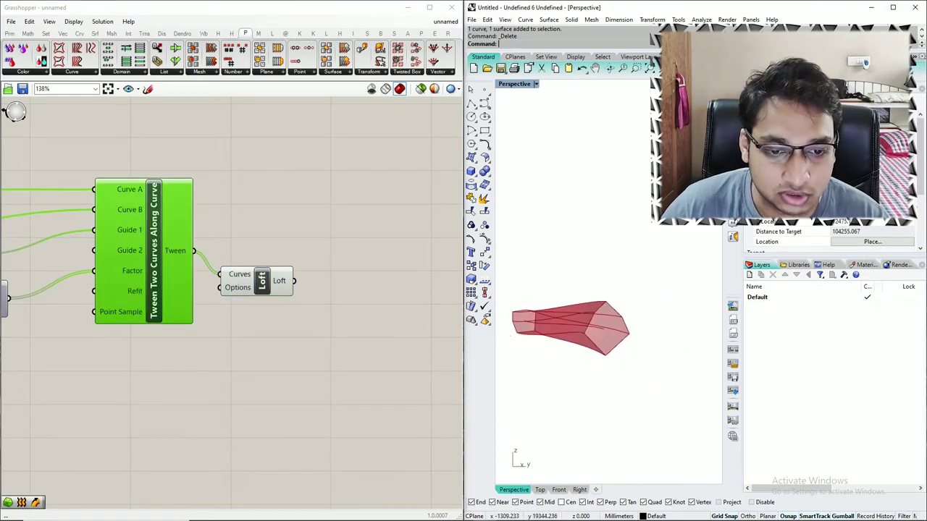
pyautogui.moveTo(510, 335); pyautogui.dragTo(673, 353, button='right')
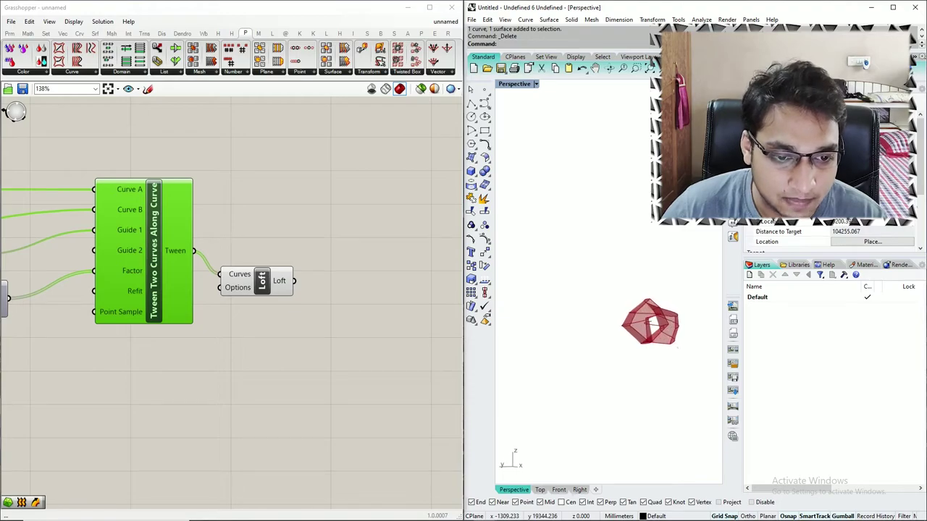
pyautogui.moveTo(665, 360); pyautogui.dragTo(668, 345, button='right')
pyautogui.scroll(14, 645, 316)
pyautogui.scroll(-4, 645, 315)
pyautogui.moveTo(645, 315); pyautogui.dragTo(607, 314, button='right')
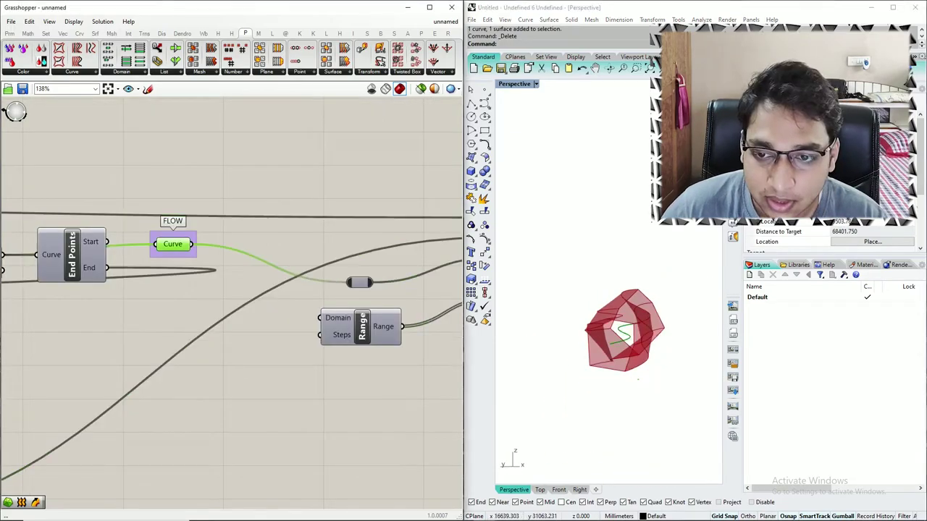
# Move the FLOW curve parameter with its group to just above the Tween Two Curves Along Curve component.
pyautogui.click(173, 244)
pyautogui.scroll(-4, 173, 244)
pyautogui.moveTo(173, 244); pyautogui.dragTo(216, 235)
pyautogui.moveTo(379, 187); pyautogui.dragTo(359, 187)
pyautogui.scroll(-4, 306, 190)
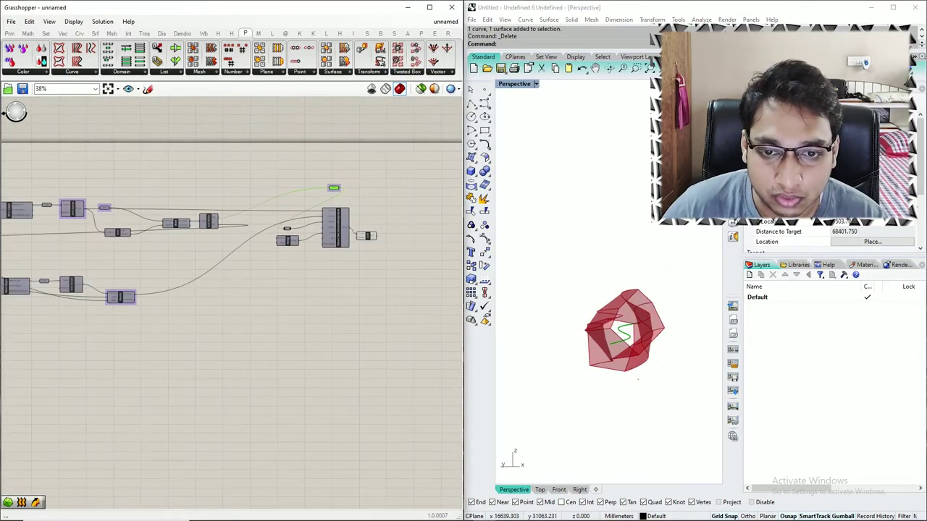
# Add an Offset Curve component beside the FLOW curve and connect the FLOW curve to its Curve input.
pyautogui.scroll(7, 389, 201)
pyautogui.doubleClick(330, 187)
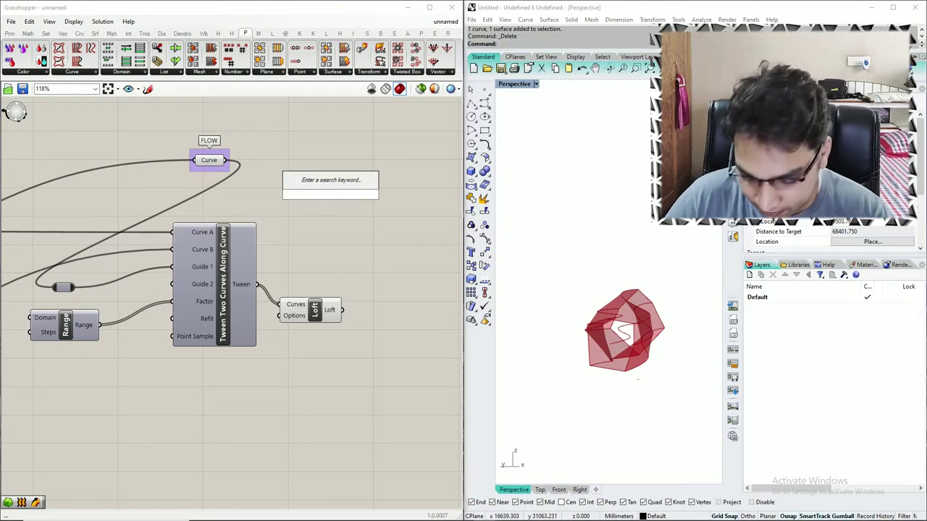
pyautogui.write('OFFSET')
pyautogui.press('Return')
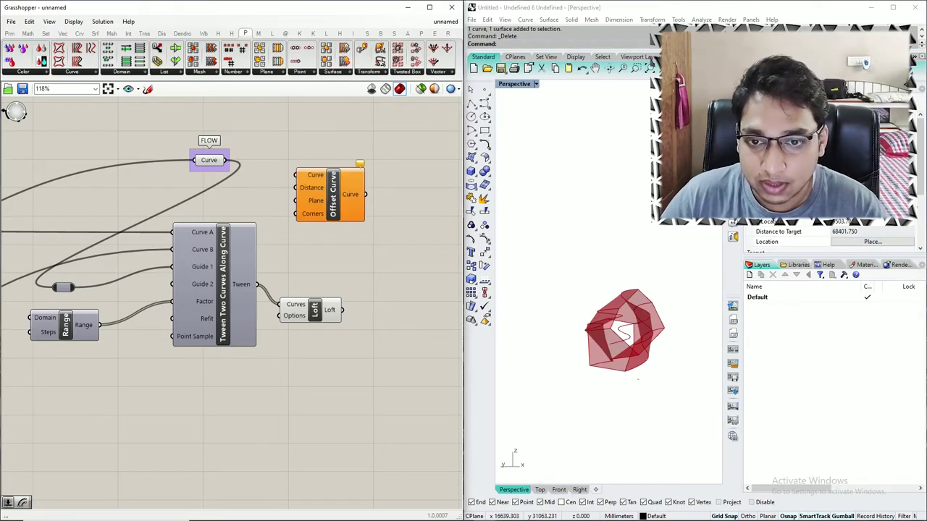
pyautogui.scroll(3, 325, 175)
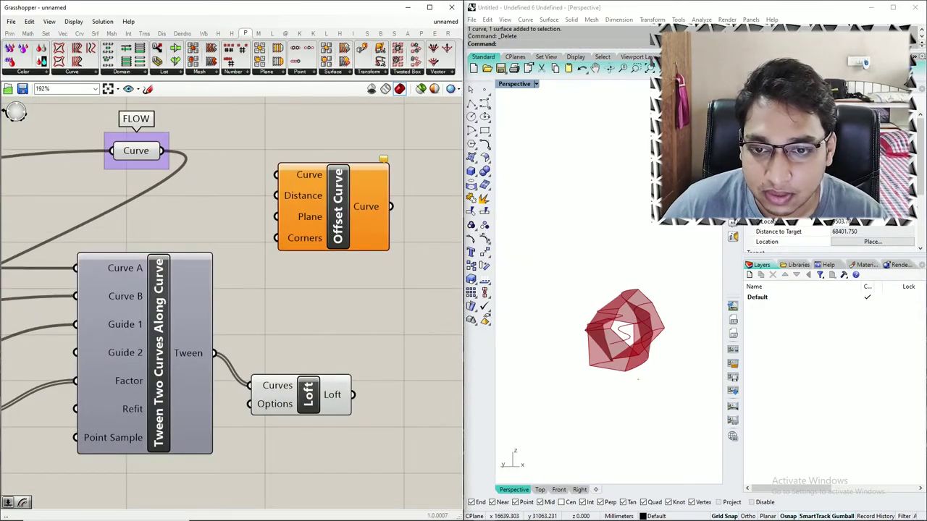
pyautogui.scroll(-3, 319, 187)
pyautogui.moveTo(319, 187); pyautogui.dragTo(372, 175)
pyautogui.scroll(3, 344, 176)
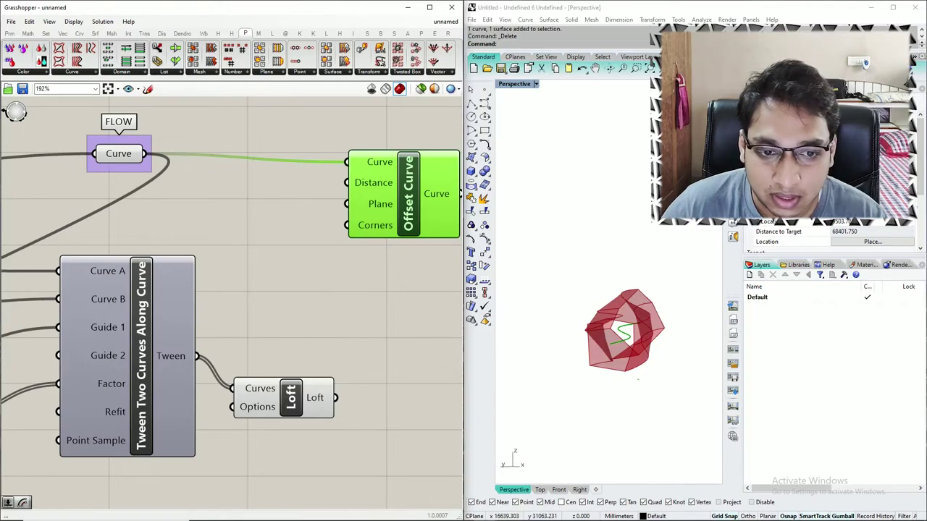
# Create a 4500 number slider, connect it to Offset Curve's Distance input, and place it below the FLOW curve.
pyautogui.doubleClick(293, 207)
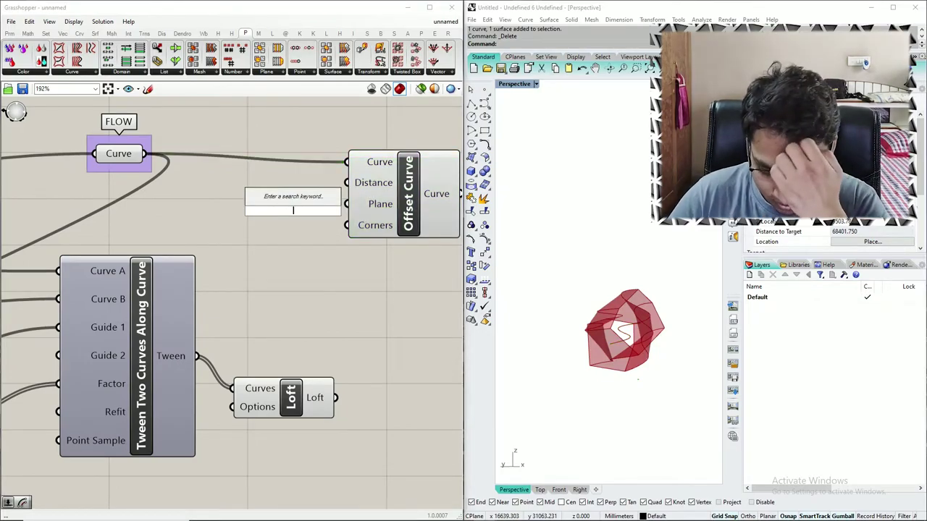
pyautogui.press('Return')
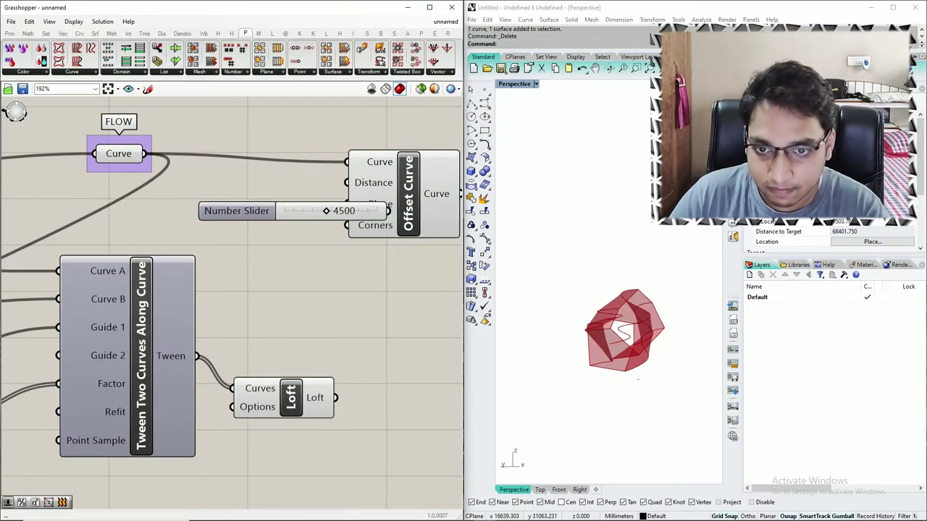
pyautogui.moveTo(261, 210); pyautogui.dragTo(201, 198)
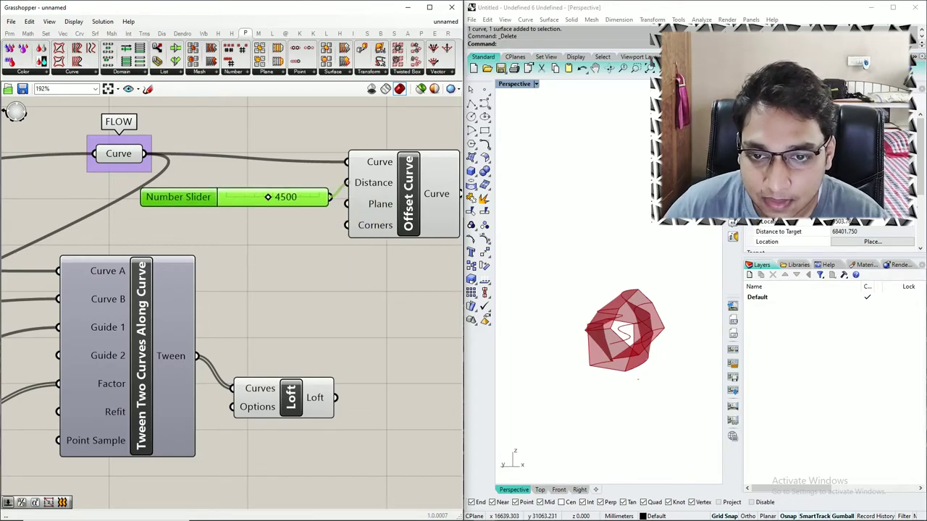
pyautogui.scroll(-3, 316, 221)
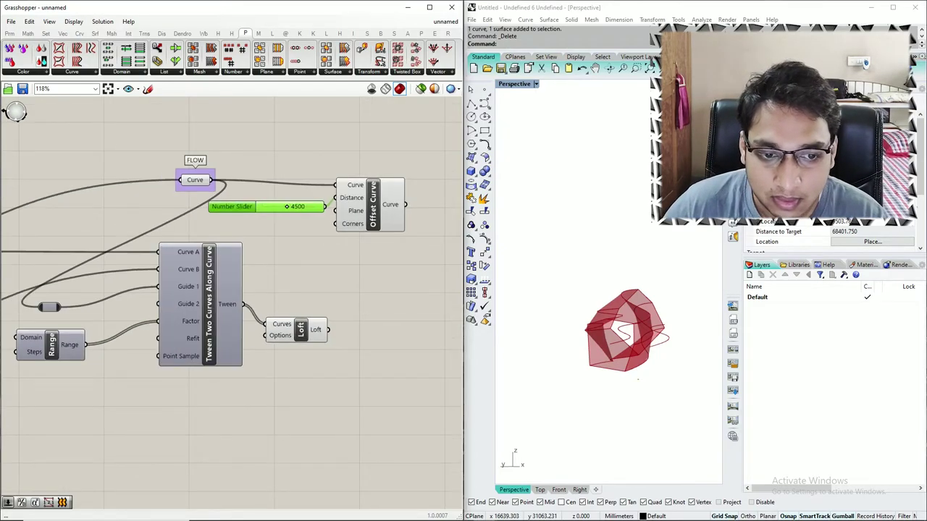
pyautogui.moveTo(217, 205); pyautogui.dragTo(132, 205)
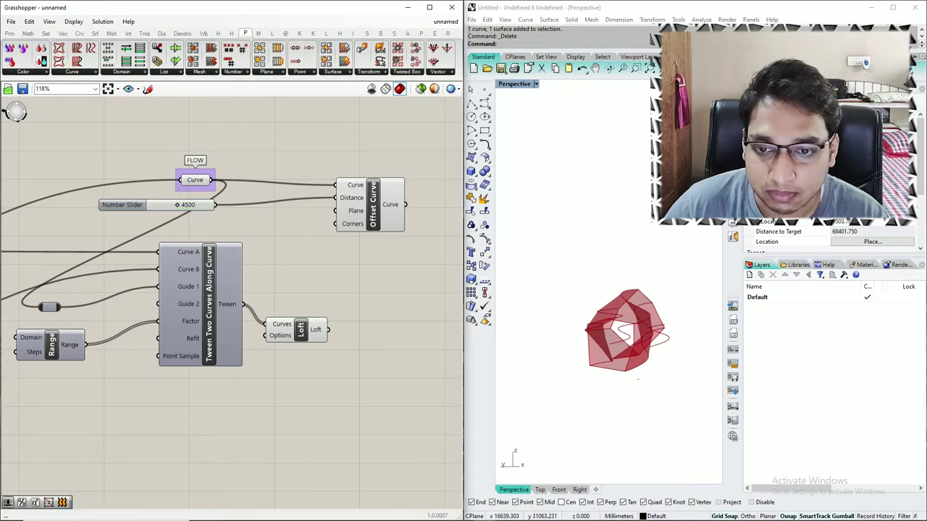
# Add a Negative component fed by the distance slider and connect its Result to Offset Curve's Distance alongside the positive value.
pyautogui.doubleClick(216, 206)
pyautogui.write('CON')
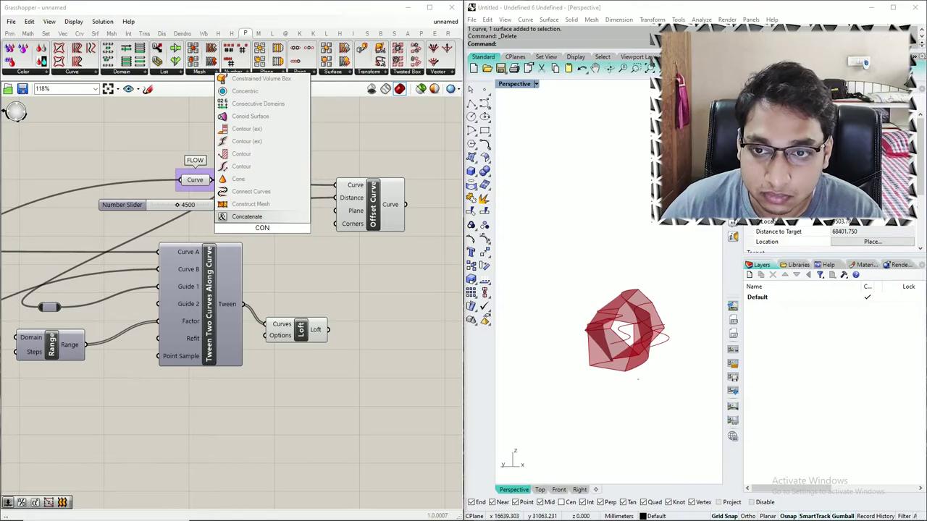
pyautogui.scroll(3, 257, 213)
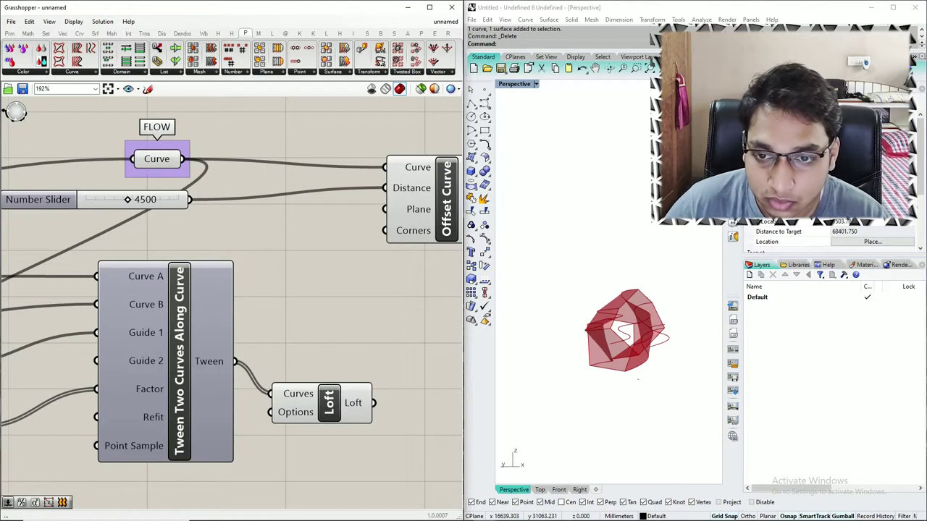
pyautogui.doubleClick(225, 207)
pyautogui.write('NEGA')
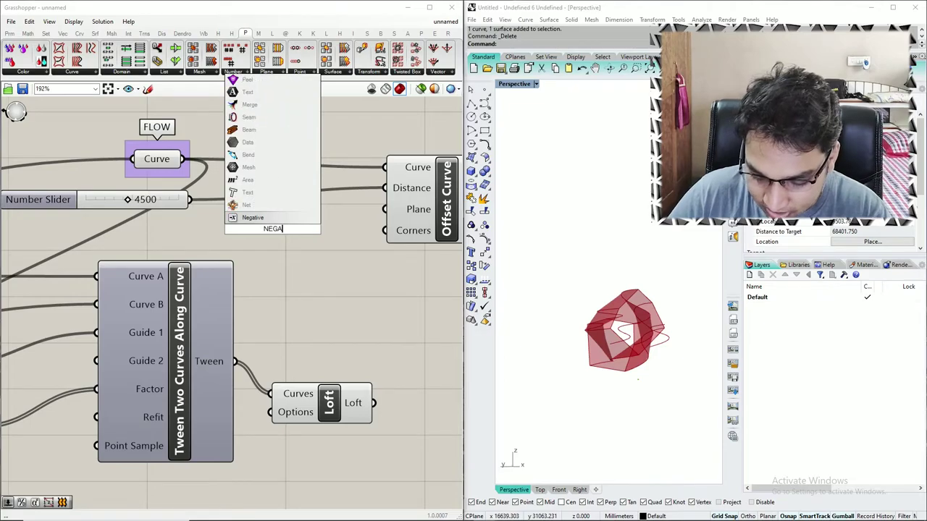
pyautogui.press('Return')
pyautogui.moveTo(277, 229); pyautogui.dragTo(286, 257)
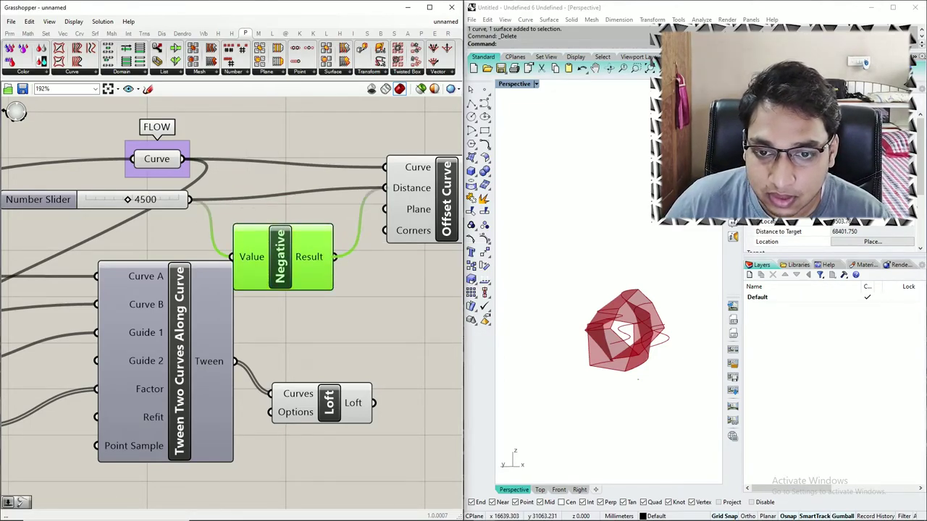
# Raise the offset distance slider to 5387 and check the two offset flow curves beside the lofted surface.
pyautogui.scroll(-4, 291, 261)
pyautogui.moveTo(291, 261); pyautogui.dragTo(275, 269, button='right')
pyautogui.click(354, 239)
pyautogui.moveTo(629, 326); pyautogui.dragTo(674, 391, button='right')
pyautogui.moveTo(648, 304); pyautogui.dragTo(635, 311, button='right')
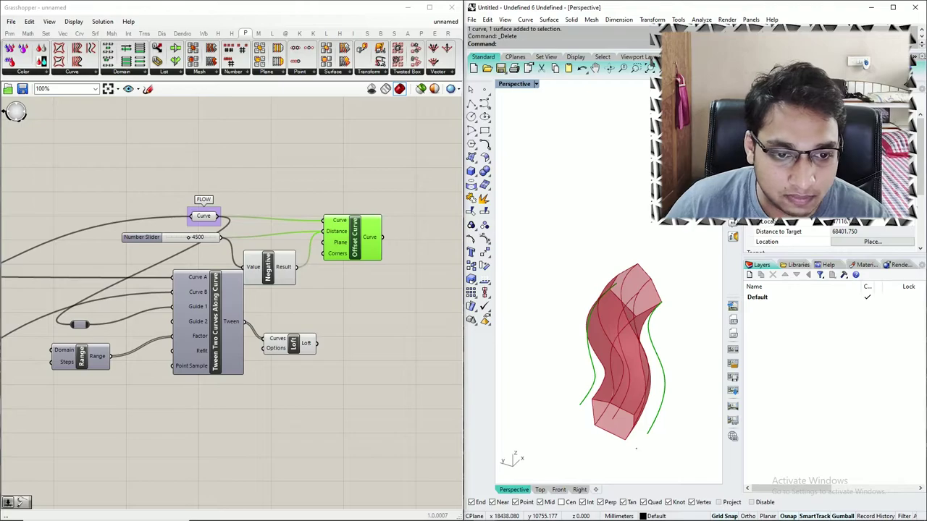
pyautogui.scroll(4, 235, 232)
pyautogui.moveTo(130, 243); pyautogui.dragTo(132, 243)
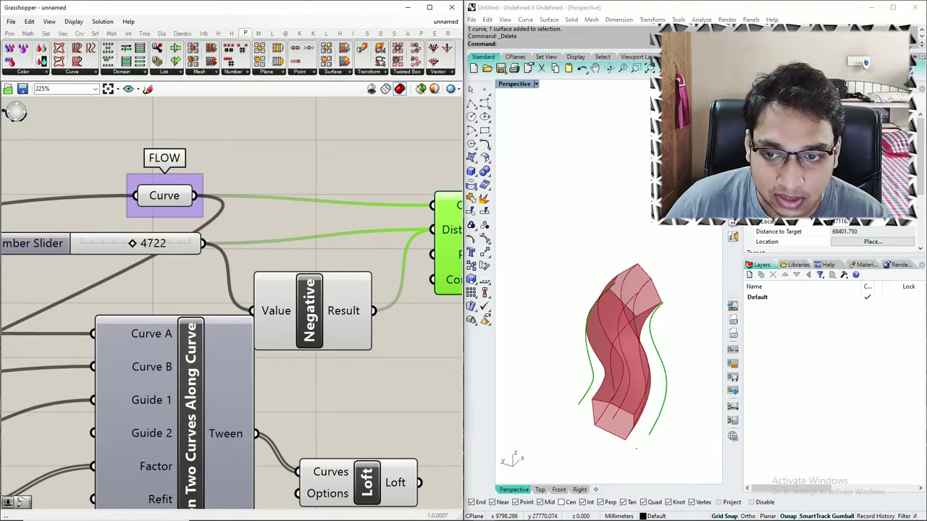
pyautogui.moveTo(636, 448); pyautogui.dragTo(663, 381, button='right')
pyautogui.scroll(-6, 220, 247)
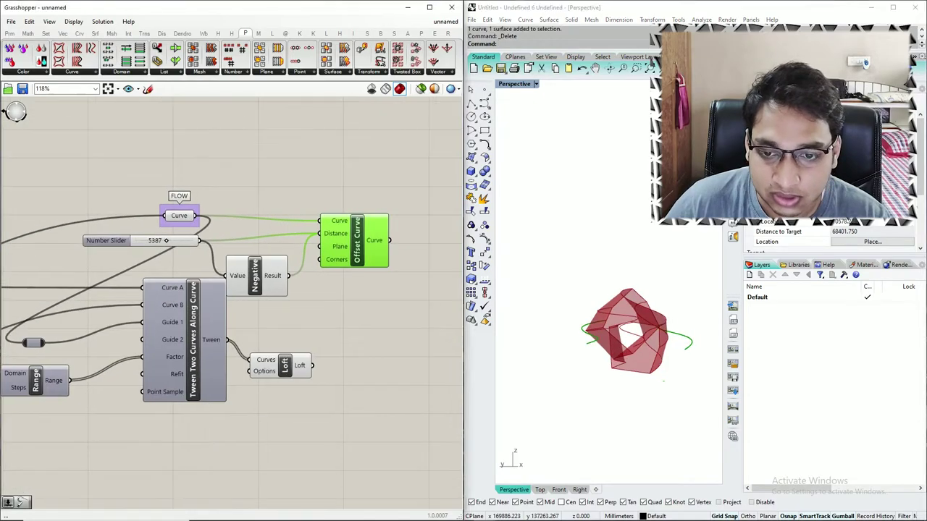
# Move the FLOW curve, distance slider, Negative and Offset Curve components clear of Tween, and space Offset Curve farther from Negative.
pyautogui.moveTo(319, 203); pyautogui.dragTo(205, 251)
pyautogui.moveTo(346, 198); pyautogui.dragTo(287, 234)
pyautogui.click(304, 271)
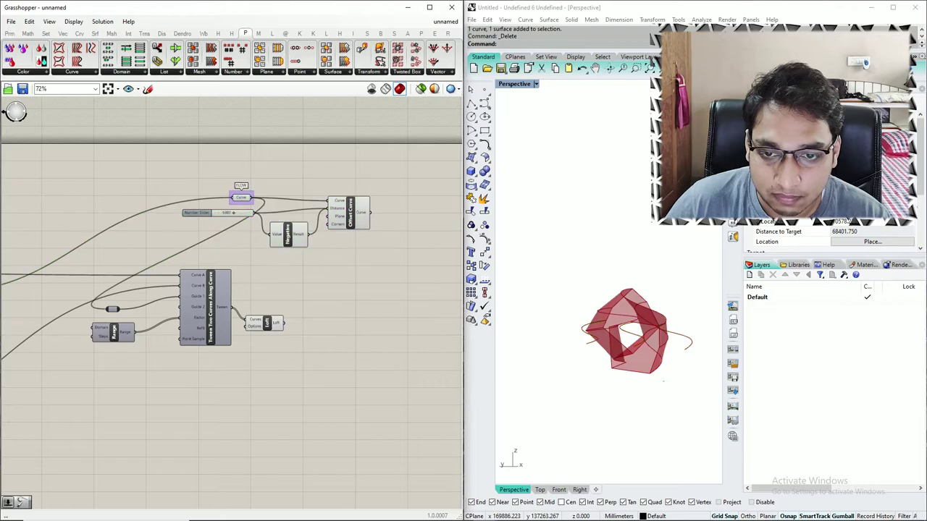
pyautogui.scroll(3, 354, 223)
pyautogui.moveTo(355, 223); pyautogui.dragTo(372, 238)
pyautogui.scroll(-3, 242, 232)
pyautogui.scroll(3, 376, 257)
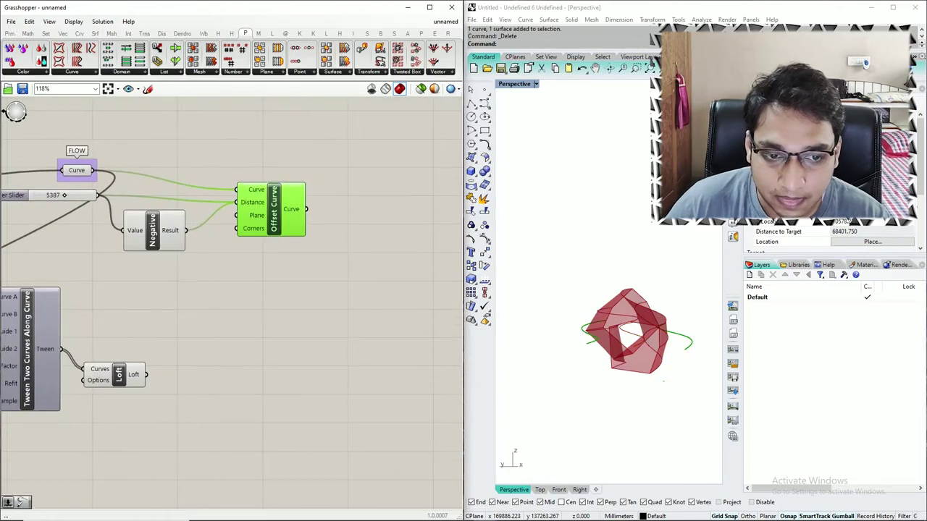
# Examine the lofted surface together with the offset flow curves on both sides of it.
pyautogui.scroll(2, 220, 223)
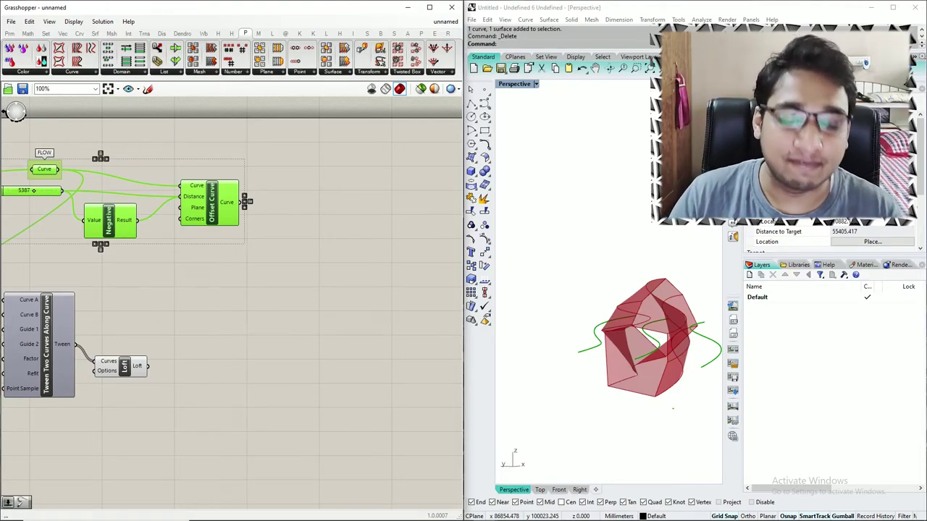
pyautogui.press('Escape')
pyautogui.click(688, 188)
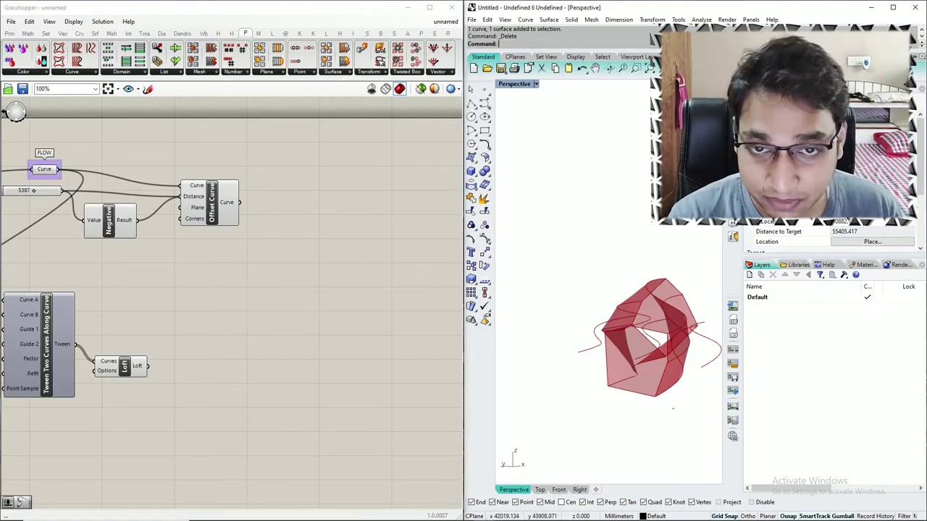
pyautogui.scroll(1, 195, 355)
pyautogui.click(112, 367)
pyautogui.scroll(-6, 623, 304)
pyautogui.moveTo(622, 304)
pyautogui.mouseDown(button='right')
pyautogui.moveTo(553, 286)
pyautogui.moveTo(633, 293)
pyautogui.mouseUp(button='right')
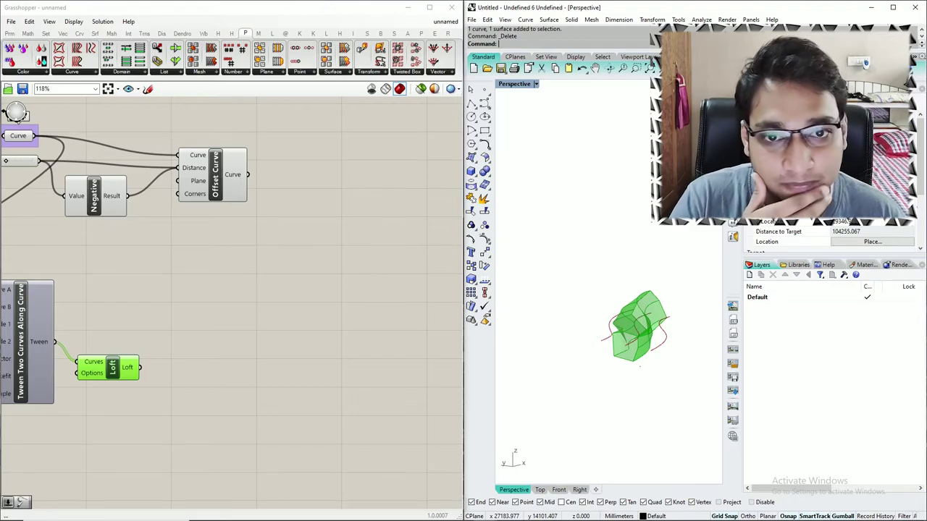
pyautogui.scroll(-2, 409, 294)
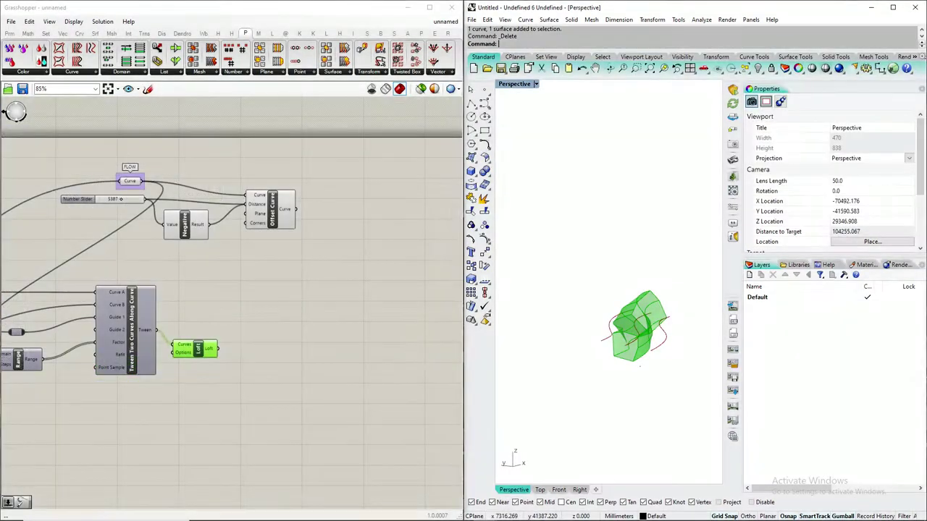
pyautogui.scroll(2, 243, 259)
pyautogui.doubleClick(328, 273)
pyautogui.doubleClick(319, 270)
pyautogui.write('PLANE')
pyautogui.click(310, 255)
pyautogui.hotkey('ctrl', 'z')
# Add an End Points component below Offset Curve and connect the offset curves to its Curve input.
pyautogui.doubleClick(327, 243)
pyautogui.write('ENDPOINT')
pyautogui.press('Return')
pyautogui.moveTo(318, 189); pyautogui.dragTo(298, 243)
pyautogui.moveTo(347, 250); pyautogui.dragTo(290, 258, button='right')
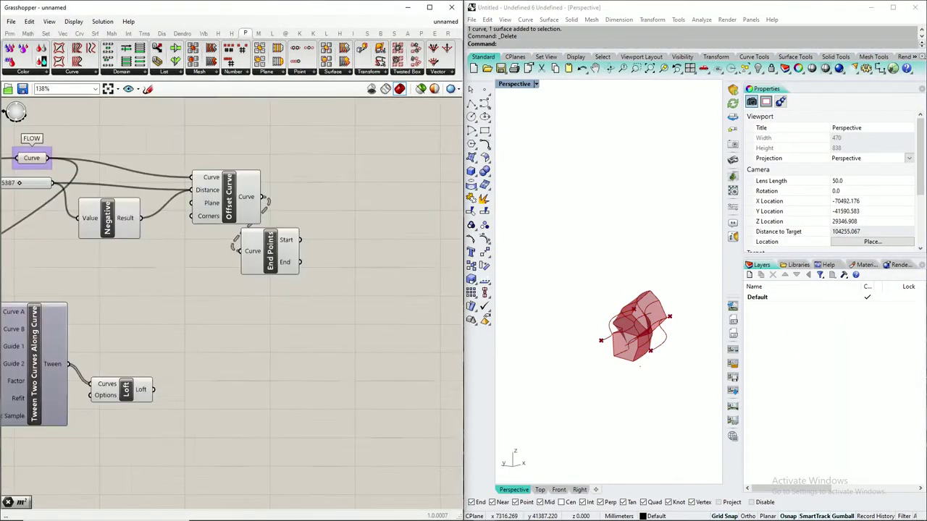
# Add a Point parameter and connect the Start output of End Points to it.
pyautogui.doubleClick(336, 256)
pyautogui.write('POINT')
pyautogui.press('Return')
pyautogui.moveTo(268, 234); pyautogui.dragTo(247, 168)
# Try connecting the Point parameter and the End output of End Points to a Line component.
pyautogui.doubleClick(369, 273)
pyautogui.write('LINE')
pyautogui.press('Return')
pyautogui.scroll(3, 368, 273)
pyautogui.moveTo(301, 129); pyautogui.dragTo(284, 151, button='right')
pyautogui.doubleClick(284, 150)
pyautogui.click(318, 188)
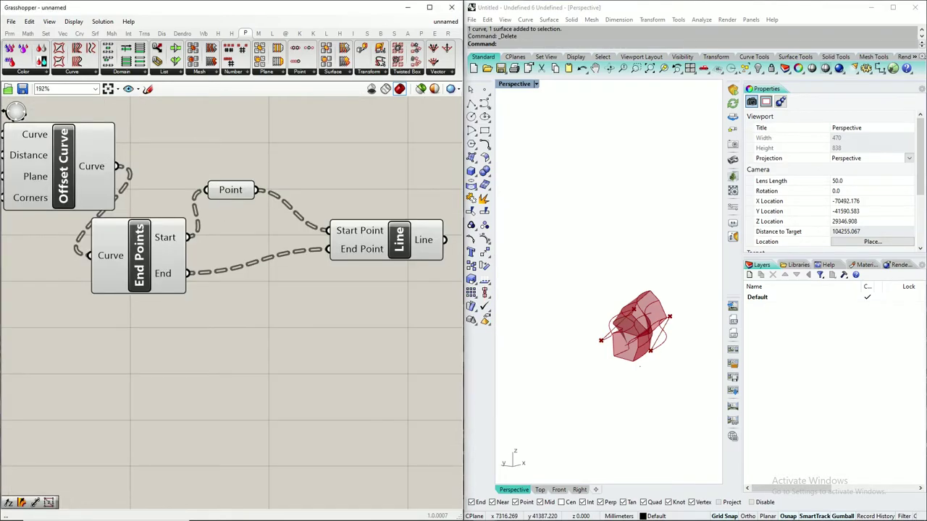
pyautogui.click(398, 240)
pyautogui.press('Delete')
# Add a two-point Line component beside the Point parameter.
pyautogui.doubleClick(363, 259)
pyautogui.write('LINE')
pyautogui.click(95, 33)
pyautogui.click(63, 33)
pyautogui.click(9, 33)
pyautogui.click(27, 34)
pyautogui.click(183, 33)
pyautogui.click(80, 33)
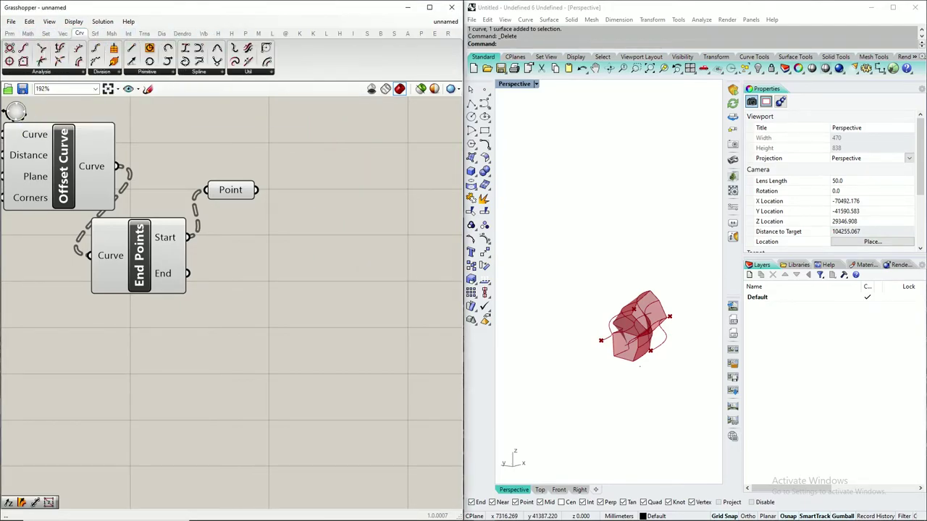
pyautogui.click(347, 165)
pyautogui.click(147, 72)
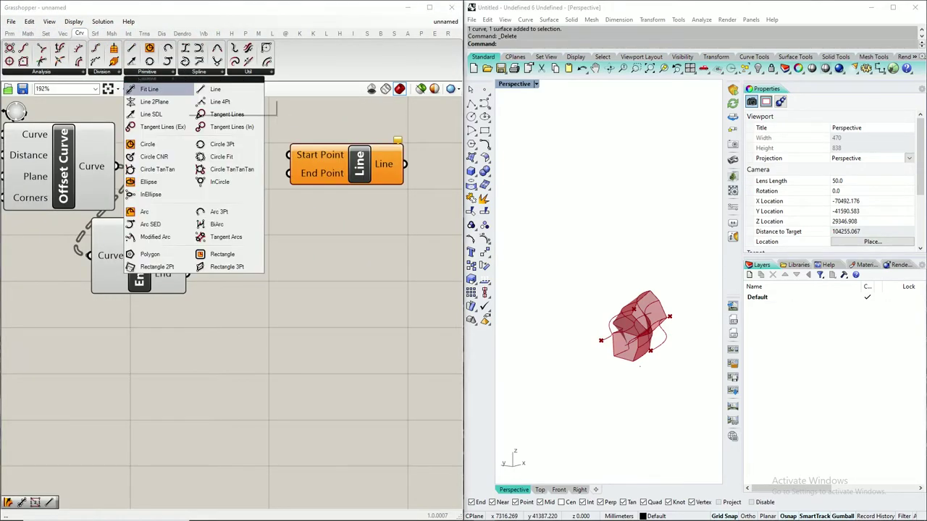
pyautogui.doubleClick(337, 232)
pyautogui.write('POL')
pyautogui.press('Return')
pyautogui.click(337, 234)
pyautogui.press('Delete')
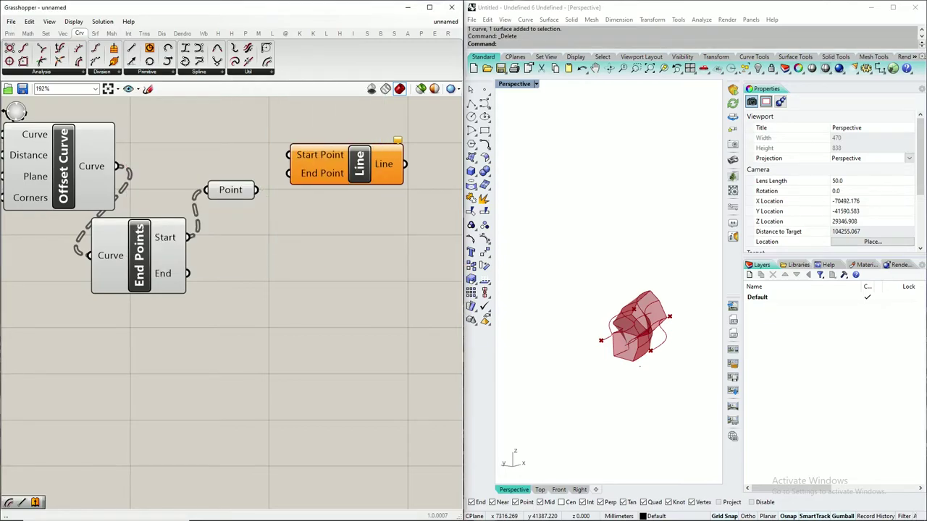
# Move the Line component farther away and add a Dispatch component between it and the Point parameter.
pyautogui.moveTo(358, 164); pyautogui.dragTo(396, 203)
pyautogui.scroll(-2, 396, 202)
pyautogui.moveTo(281, 215); pyautogui.dragTo(338, 205)
pyautogui.doubleClick(209, 153)
pyautogui.write('LIST')
pyautogui.doubleClick(209, 186)
pyautogui.write('DISPA')
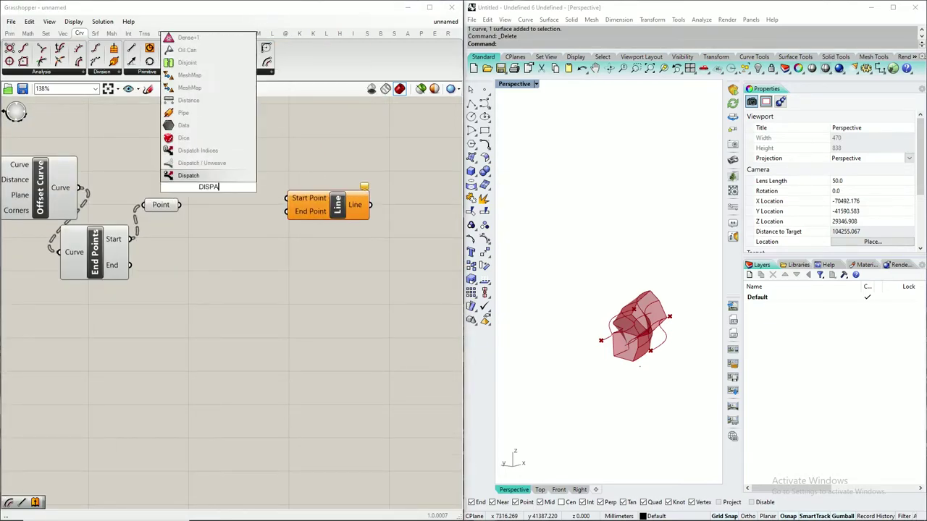
pyautogui.click(207, 177)
pyautogui.moveTo(208, 180); pyautogui.dragTo(250, 154)
# Connect Point to Dispatch's List input, and List A and List B to the Line's Start Point and End Point.
pyautogui.moveTo(105, 196); pyautogui.dragTo(118, 148)
pyautogui.moveTo(237, 194); pyautogui.dragTo(297, 164)
pyautogui.moveTo(209, 147); pyautogui.dragTo(255, 170)
# Check the data of the Point parameter and the Dispatch outputs in a Panel.
pyautogui.scroll(2, 236, 161)
pyautogui.doubleClick(229, 241)
pyautogui.moveTo(53, 207); pyautogui.dragTo(166, 241)
pyautogui.moveTo(199, 142); pyautogui.dragTo(166, 242)
pyautogui.moveTo(228, 280); pyautogui.dragTo(228, 315)
pyautogui.moveTo(200, 169); pyautogui.dragTo(165, 259)
# Try splitting the Point data with a Split List component.
pyautogui.doubleClick(128, 300)
pyautogui.write('SPLIT')
pyautogui.moveTo(53, 207); pyautogui.dragTo(48, 278)
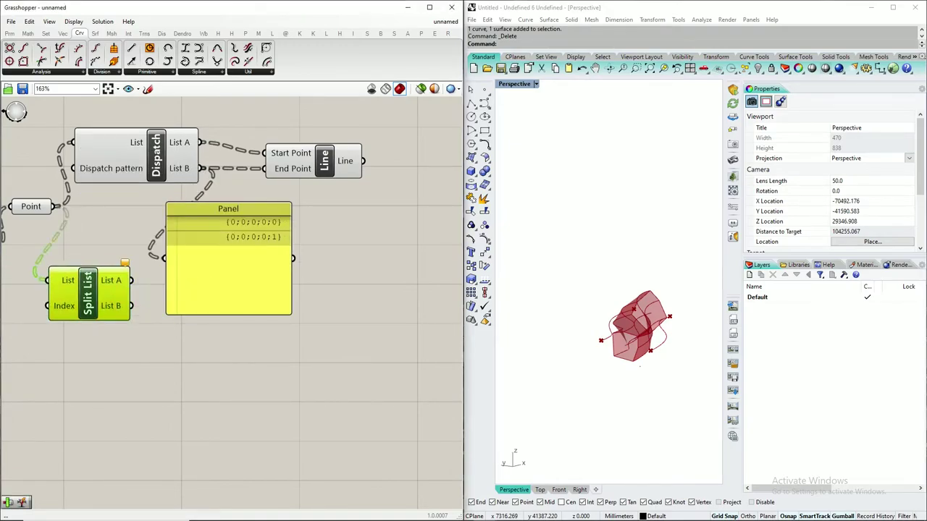
pyautogui.press('Delete')
pyautogui.doubleClick(106, 237)
pyautogui.write('SPLIT')
# Flatten the Dispatch component's List input and feed the offset curves into another Dispatch.
pyautogui.click(160, 156)
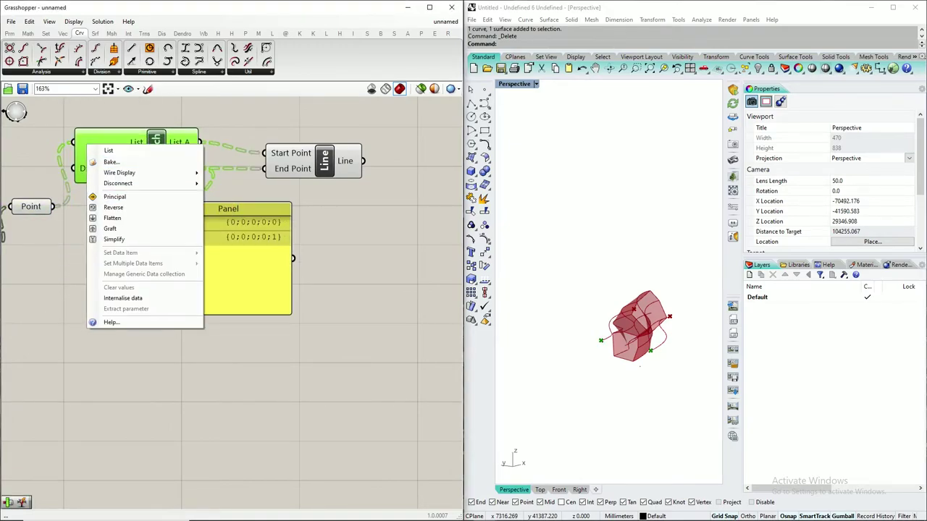
pyautogui.rightClick(89, 139)
pyautogui.click(128, 220)
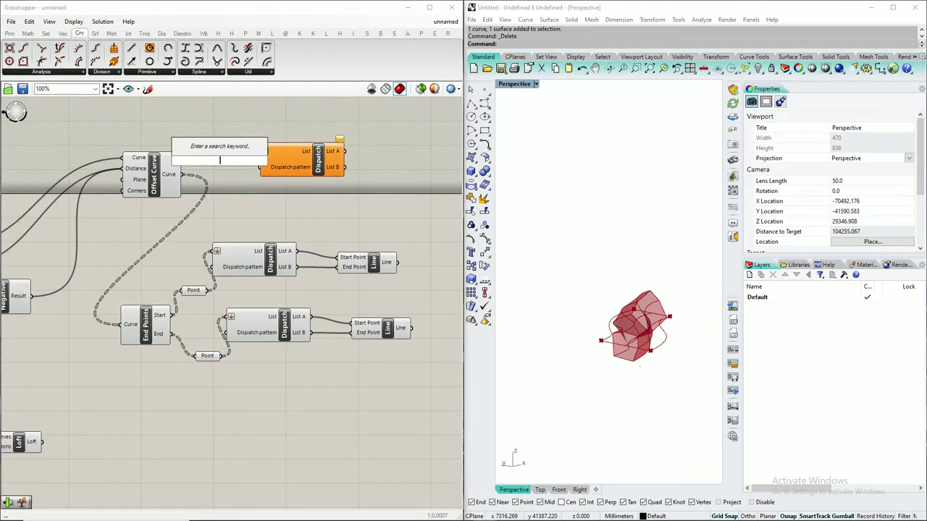
pyautogui.moveTo(233, 160); pyautogui.dragTo(263, 151)
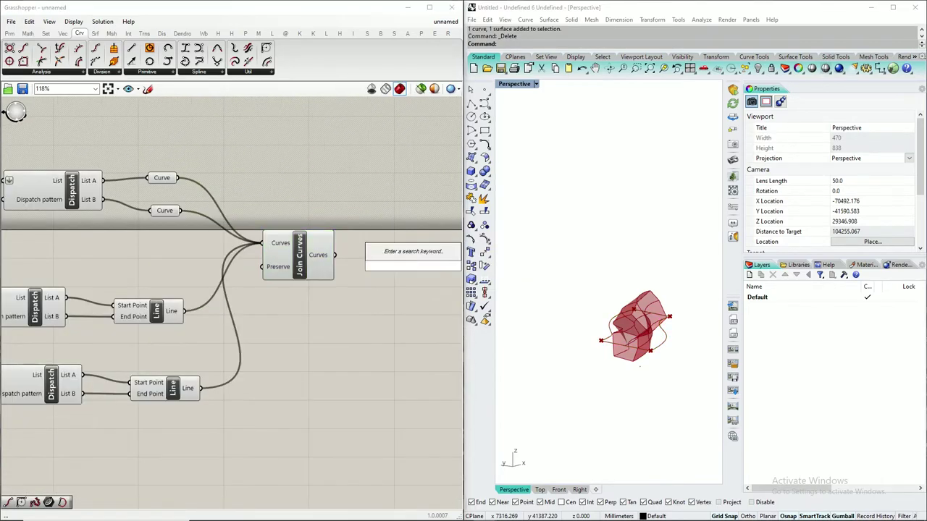
# Add a Boundary Surfaces component for the joined curves and group the components of the offset outline.
pyautogui.write('PLANAR')
pyautogui.press('Return')
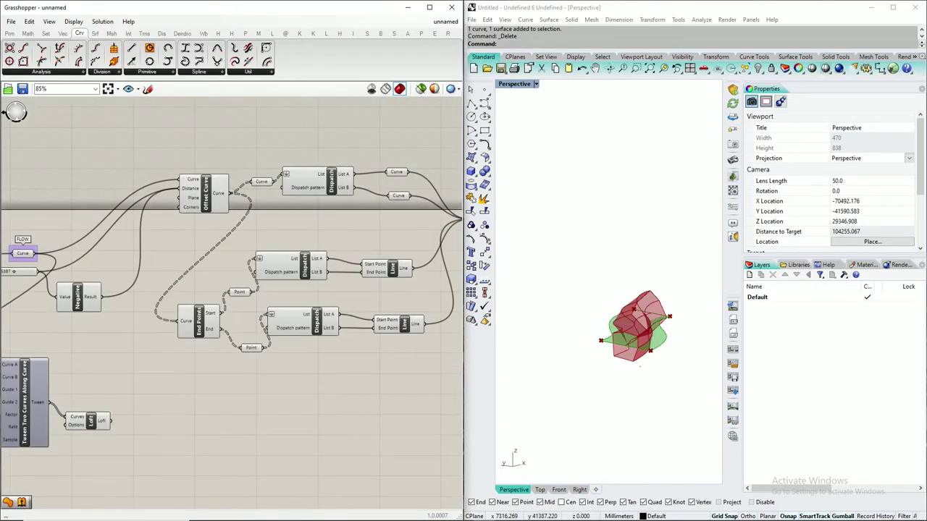
pyautogui.middleClick(268, 260)
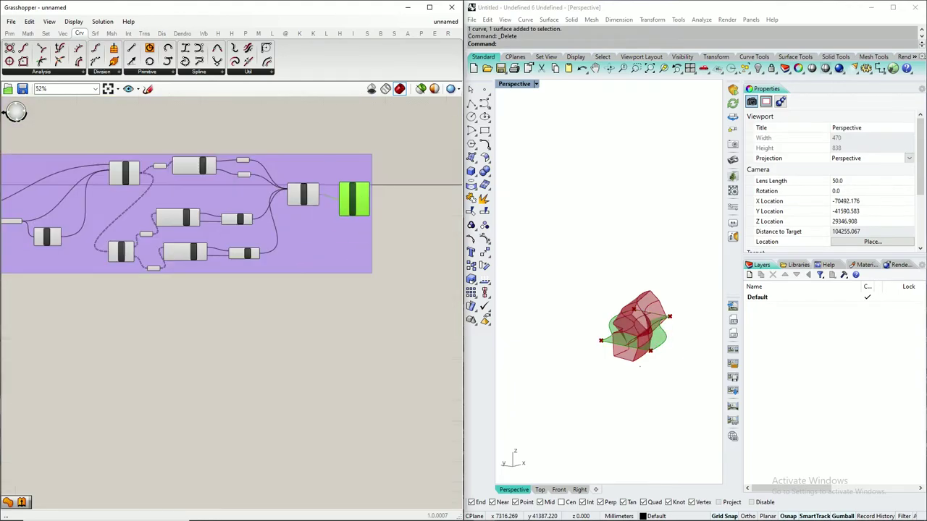
# Add an Extrude component, connecting the boundary surface to Base and a Unit Z vector to Direction.
pyautogui.doubleClick(400, 210)
pyautogui.write('EXTRU')
pyautogui.press('Return')
pyautogui.moveTo(351, 196); pyautogui.dragTo(380, 230)
pyautogui.doubleClick(413, 285)
pyautogui.write('UNIT Z')
pyautogui.moveTo(312, 281); pyautogui.dragTo(380, 244)
# Add a number slider set to 300 and connect it to the Factor of Unit Z.
pyautogui.scroll(4, 293, 267)
pyautogui.doubleClick(265, 400)
pyautogui.write('300')
pyautogui.press('Return')
pyautogui.moveTo(347, 410); pyautogui.dragTo(216, 290)
# Insert a Negative component between the 300 slider and Unit Z to extrude the surface downward.
pyautogui.scroll(-3, 312, 317)
pyautogui.doubleClick(288, 407)
pyautogui.write('NEGAT')
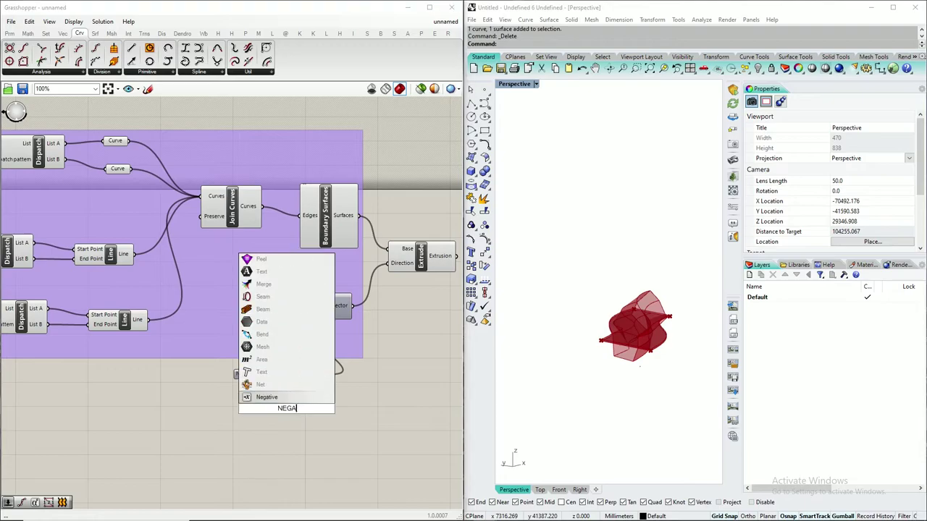
pyautogui.press('Return')
pyautogui.moveTo(314, 410); pyautogui.dragTo(286, 306)
pyautogui.scroll(3, 387, 339)
pyautogui.moveTo(611, 391); pyautogui.dragTo(645, 416, button='right')
# Reposition Extrude and Loft near each other below the grouped components.
pyautogui.click(369, 260)
pyautogui.scroll(-7, 336, 278)
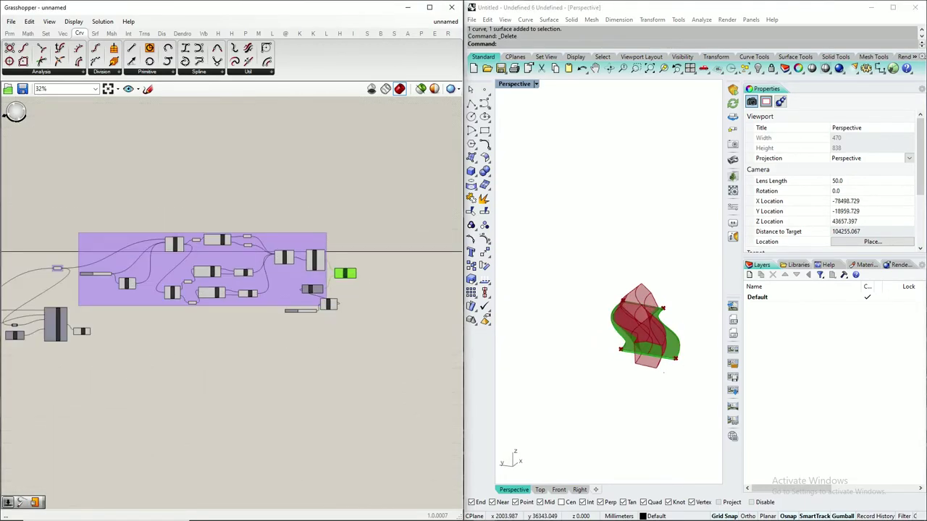
pyautogui.moveTo(345, 273); pyautogui.dragTo(233, 319)
pyautogui.scroll(5, 76, 330)
pyautogui.moveTo(95, 328); pyautogui.dragTo(257, 325)
pyautogui.scroll(4, 257, 325)
# Add a Move component and connect the Extrusion output to its Geometry input.
pyautogui.doubleClick(379, 317)
pyautogui.write('MOVE')
pyautogui.moveTo(252, 270); pyautogui.dragTo(336, 309)
# Turn off the preview of the components feeding the Move component and reposition Loft below it.
pyautogui.scroll(-5, 220, 316)
pyautogui.moveTo(413, 171); pyautogui.dragTo(182, 275)
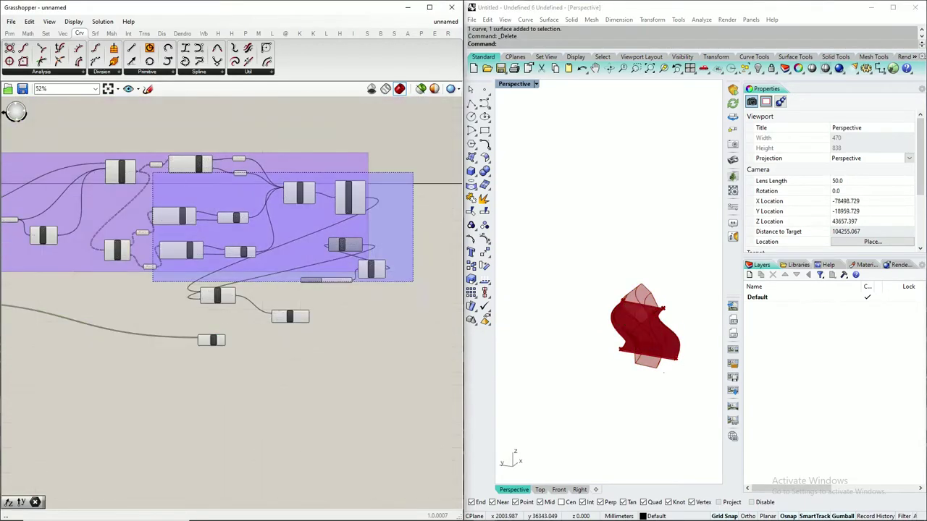
pyautogui.middleClick(149, 256)
pyautogui.click(17, 228)
pyautogui.scroll(6, 301, 313)
pyautogui.moveTo(92, 339); pyautogui.dragTo(244, 376)
pyautogui.doubleClick(360, 332)
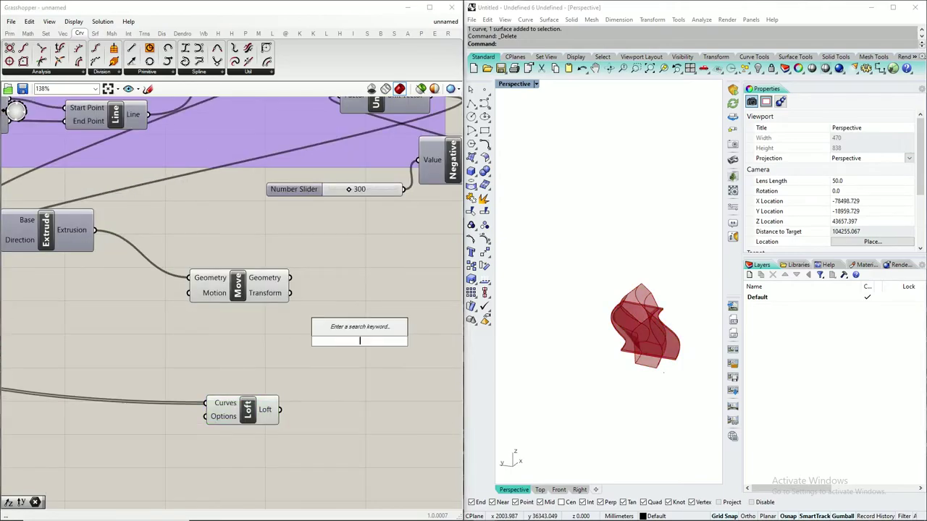
pyautogui.press('Escape')
# Copy the slider, Negative and Unit Z components beside Move and connect the copied unit vector to Motion.
pyautogui.moveTo(447, 257); pyautogui.dragTo(377, 165)
pyautogui.scroll(-2, 431, 205)
pyautogui.keyDown('alt'); pyautogui.moveTo(431, 205); pyautogui.dragTo(255, 316); pyautogui.keyUp('alt')
pyautogui.moveTo(215, 289); pyautogui.dragTo(307, 305)
pyautogui.moveTo(254, 321); pyautogui.dragTo(179, 298)
pyautogui.moveTo(257, 282); pyautogui.dragTo(291, 278)
# Set the copied slider to 766 and check the lowered deck against the lofted surface.
pyautogui.scroll(5, 116, 304)
pyautogui.moveTo(133, 323); pyautogui.dragTo(190, 324)
pyautogui.moveTo(637, 420); pyautogui.dragTo(633, 398, button='right')
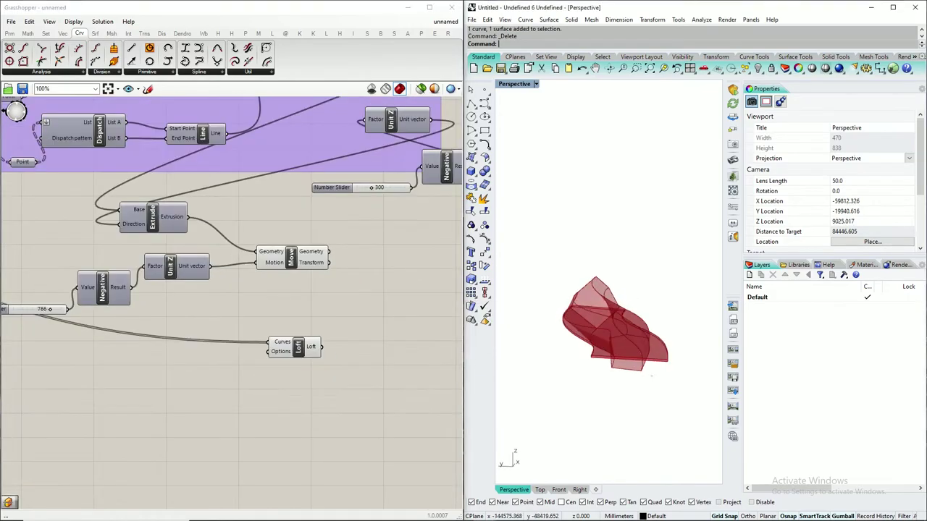
pyautogui.moveTo(624, 362); pyautogui.dragTo(621, 398, button='right')
# Search the component library for a Boolean split component, including the surface and mesh categories.
pyautogui.scroll(-1, 161, 186)
pyautogui.doubleClick(347, 272)
pyautogui.write('BOOLEAN SPLIT')
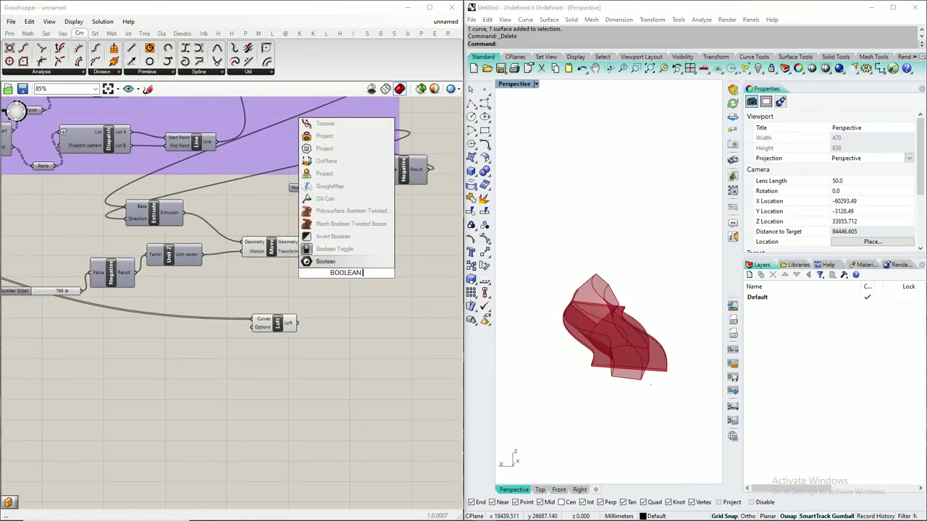
pyautogui.press('Escape')
pyautogui.doubleClick(362, 256)
pyautogui.write('SPLIT')
pyautogui.press('Escape')
pyautogui.click(94, 33)
pyautogui.click(28, 34)
pyautogui.click(45, 33)
pyautogui.click(79, 33)
pyautogui.click(95, 33)
pyautogui.click(44, 72)
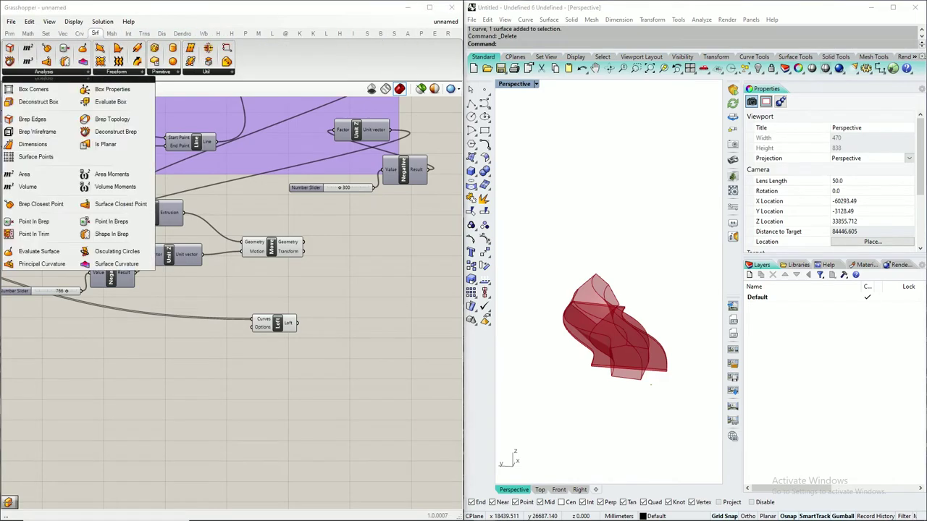
pyautogui.click(116, 71)
pyautogui.click(28, 33)
pyautogui.click(112, 33)
pyautogui.click(68, 71)
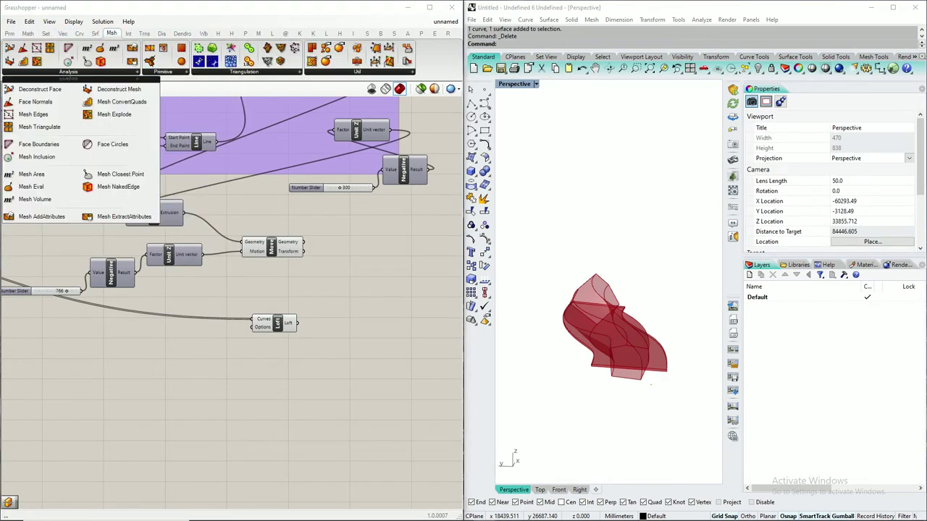
# Inspect the deck inside the loft and bake the geometry of the Move component.
pyautogui.moveTo(615, 399); pyautogui.dragTo(579, 362, button='right')
pyautogui.scroll(2, 594, 347)
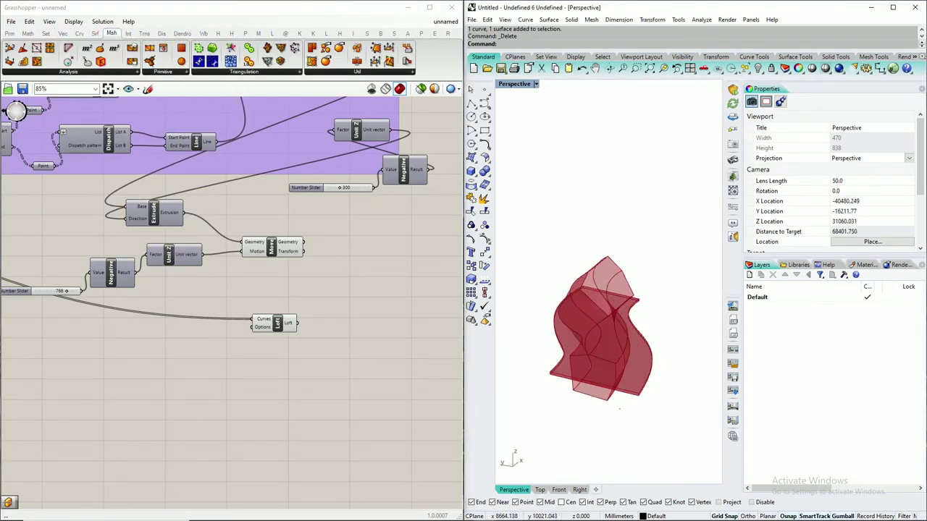
pyautogui.click(272, 247)
pyautogui.press('Insert')
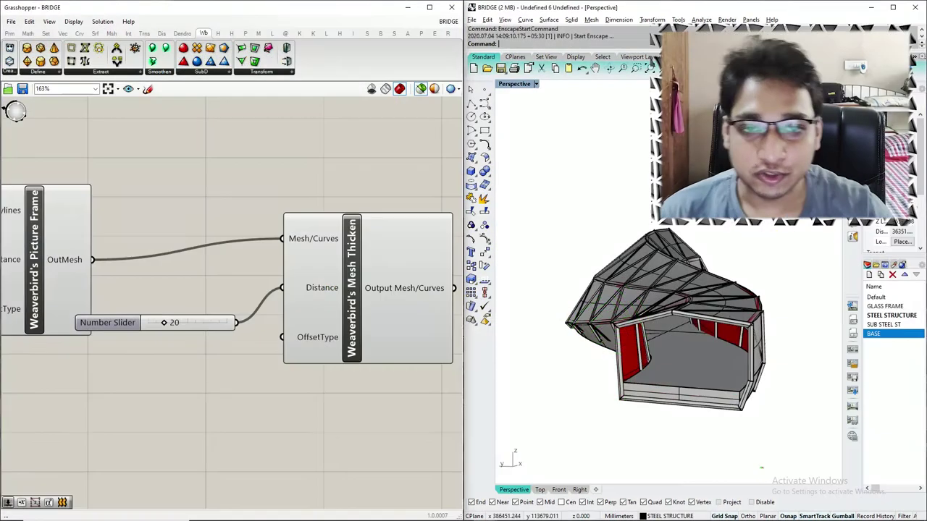
# Enlarge the modelling window and examine the BRIDGE model's frame, deck and interior from several angles.
pyautogui.moveTo(652, 340); pyautogui.dragTo(638, 304, button='right')
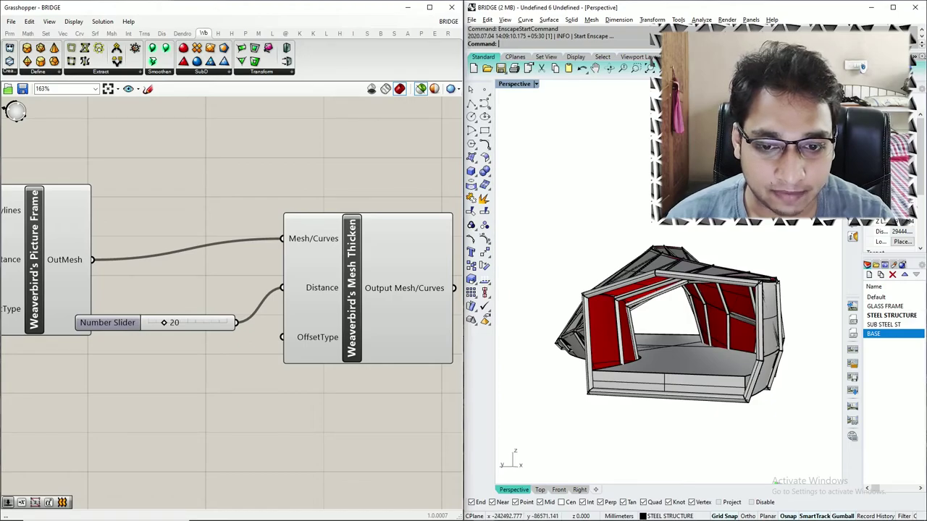
pyautogui.click(892, 8)
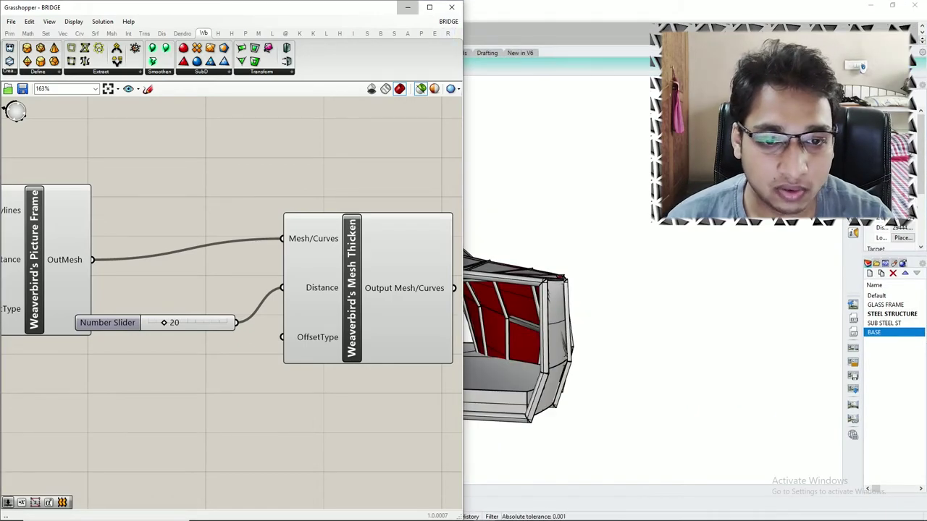
pyautogui.click(408, 7)
pyautogui.moveTo(406, 304)
pyautogui.mouseDown(button='right')
pyautogui.moveTo(478, 282)
pyautogui.moveTo(583, 300)
pyautogui.moveTo(485, 319)
pyautogui.moveTo(406, 289)
pyautogui.mouseUp(button='right')
pyautogui.scroll(-6, 583, 308)
pyautogui.moveTo(453, 377); pyautogui.dragTo(513, 408, button='right')
pyautogui.scroll(8, 442, 330)
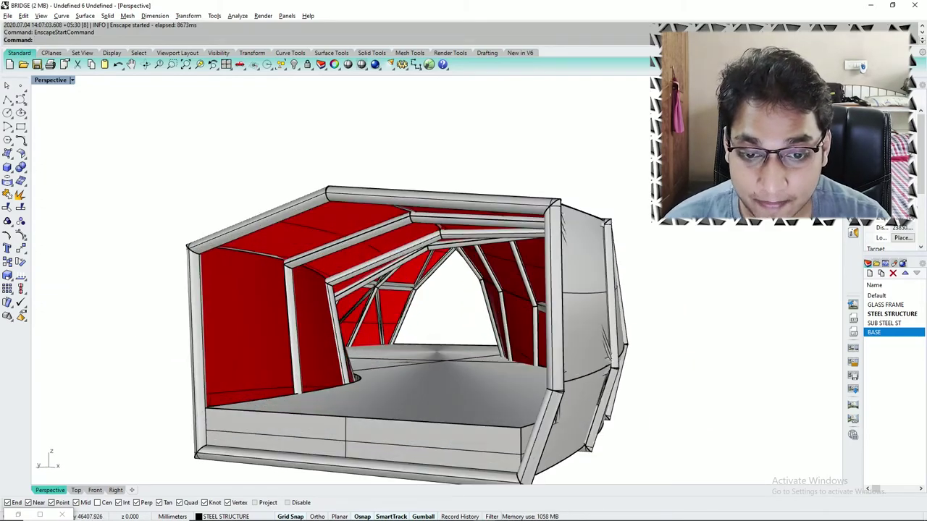
pyautogui.scroll(-3, 427, 334)
pyautogui.moveTo(427, 335); pyautogui.dragTo(333, 384, button='right')
pyautogui.scroll(-5, 362, 362)
pyautogui.moveTo(449, 362); pyautogui.dragTo(202, 288, button='right')
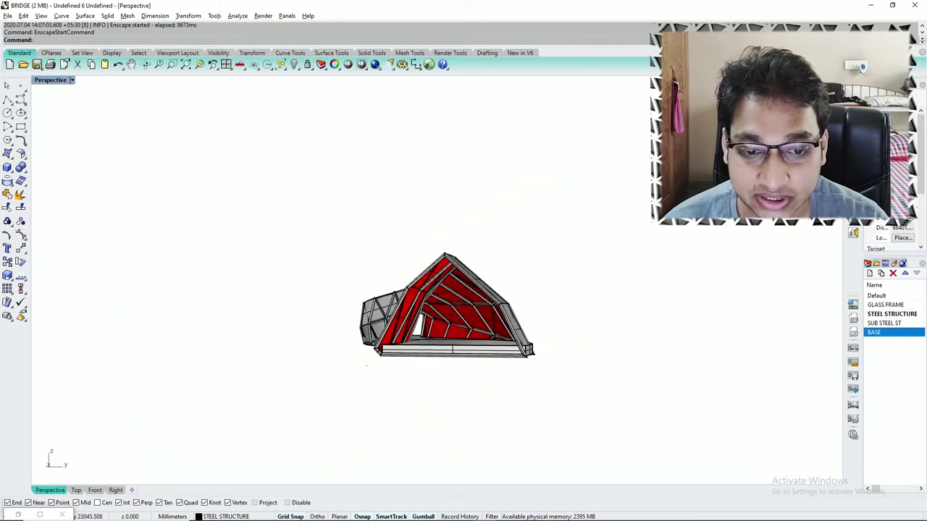
# Place the Rhino model beside the Enscape window and examine the rendered bridge from outside and along its deck.
pyautogui.press('super+Right')
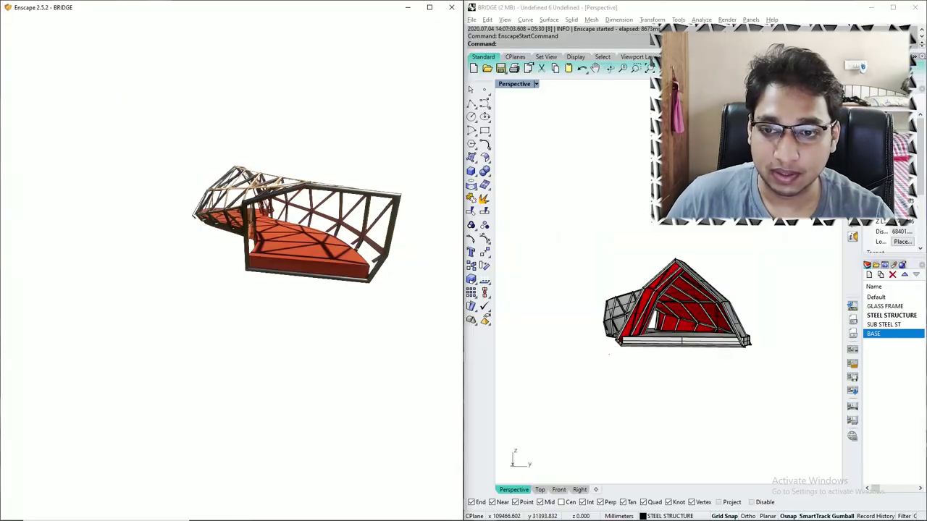
pyautogui.moveTo(608, 353); pyautogui.dragTo(728, 389, button='right')
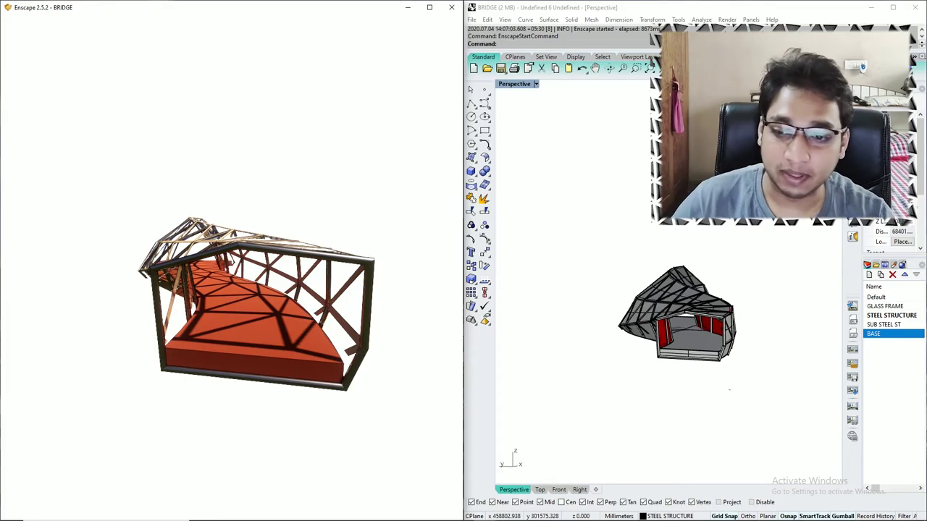
pyautogui.press('w')
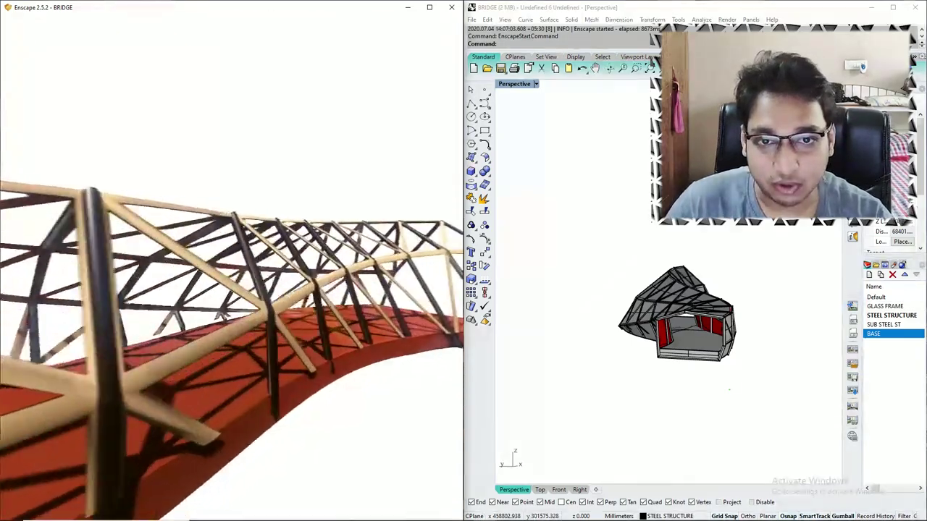
pyautogui.press('s')
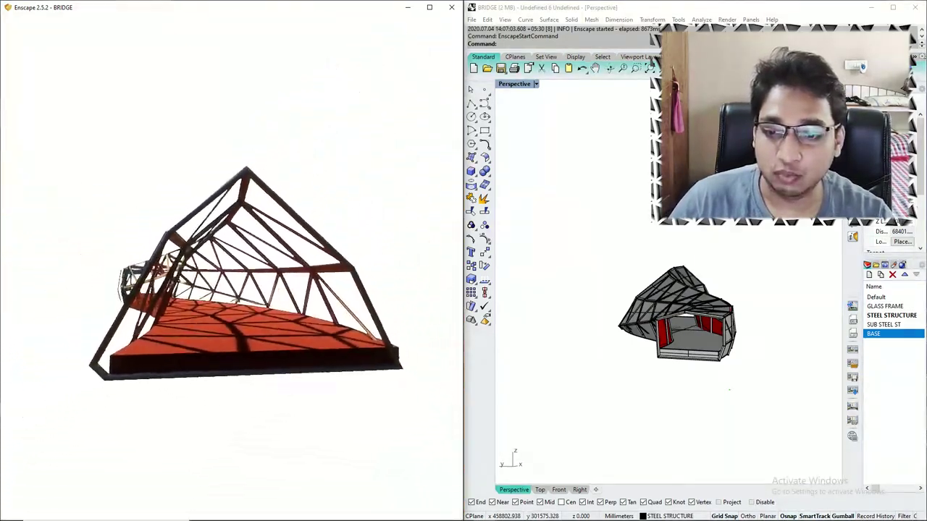